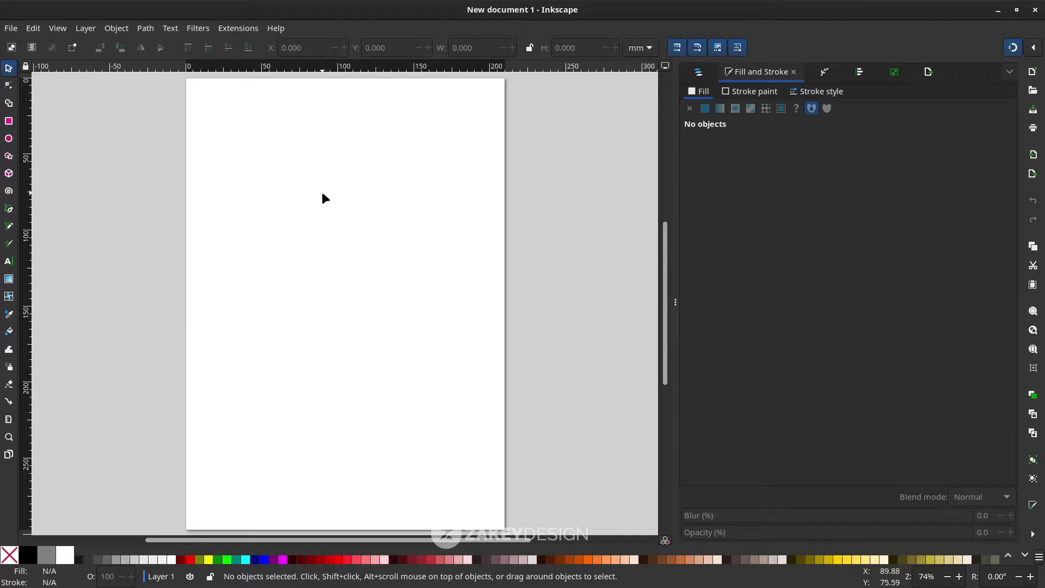
# - Set the document's page size to 1080 × 1080 px in the document properties
pyautogui.click(11, 27)
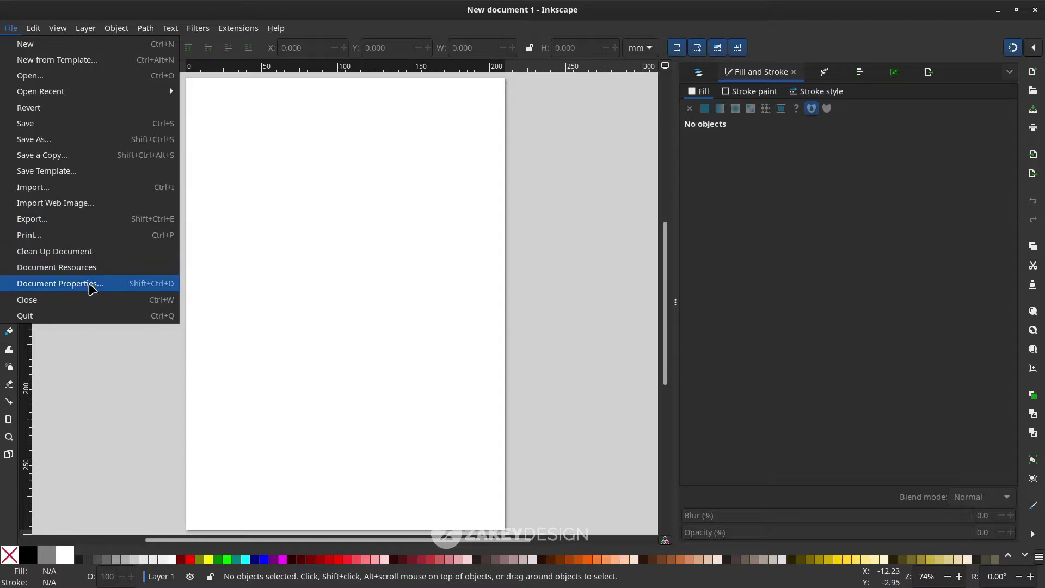
pyautogui.click(90, 284)
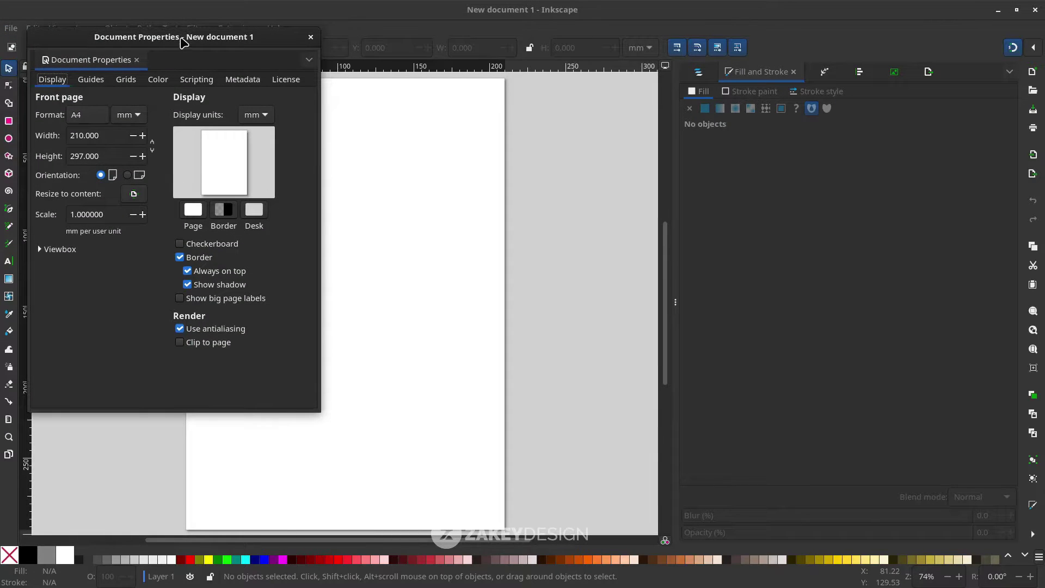
pyautogui.moveTo(182, 39); pyautogui.dragTo(328, 54)
pyautogui.click(283, 133)
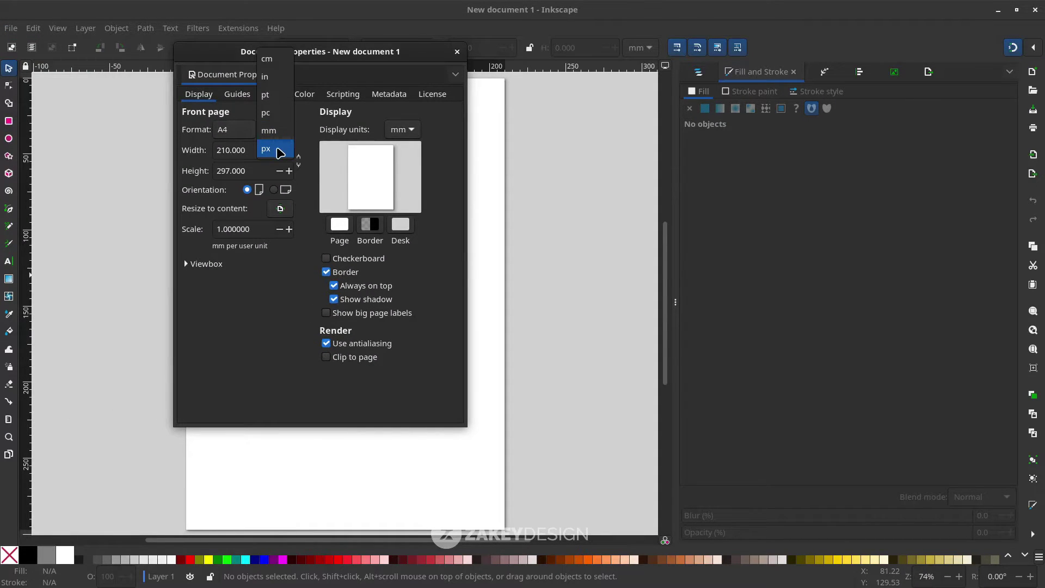
pyautogui.click(280, 150)
pyautogui.doubleClick(240, 150)
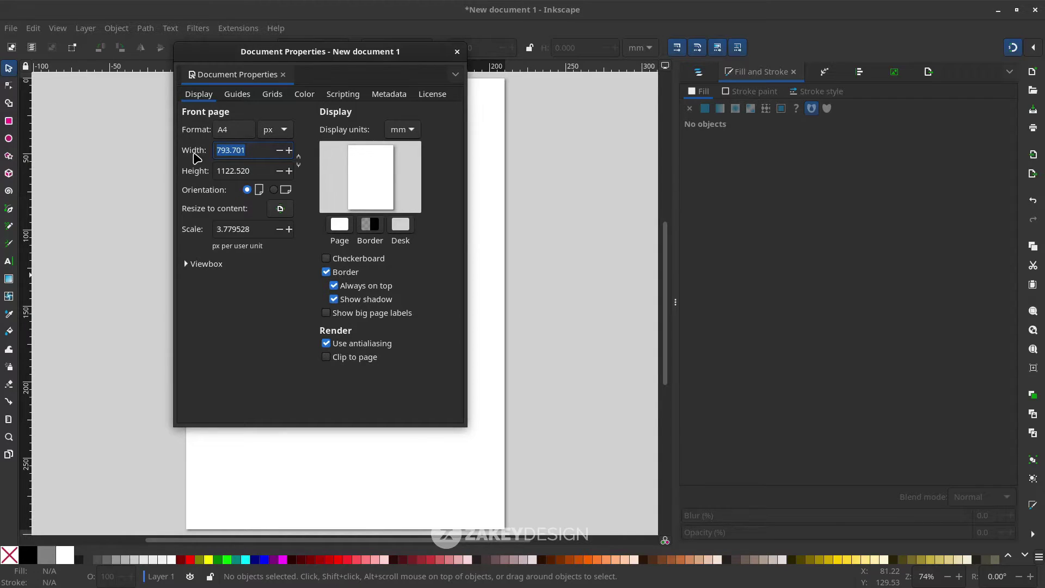
pyautogui.write('1080')
pyautogui.press('Tab')
pyautogui.write('1')
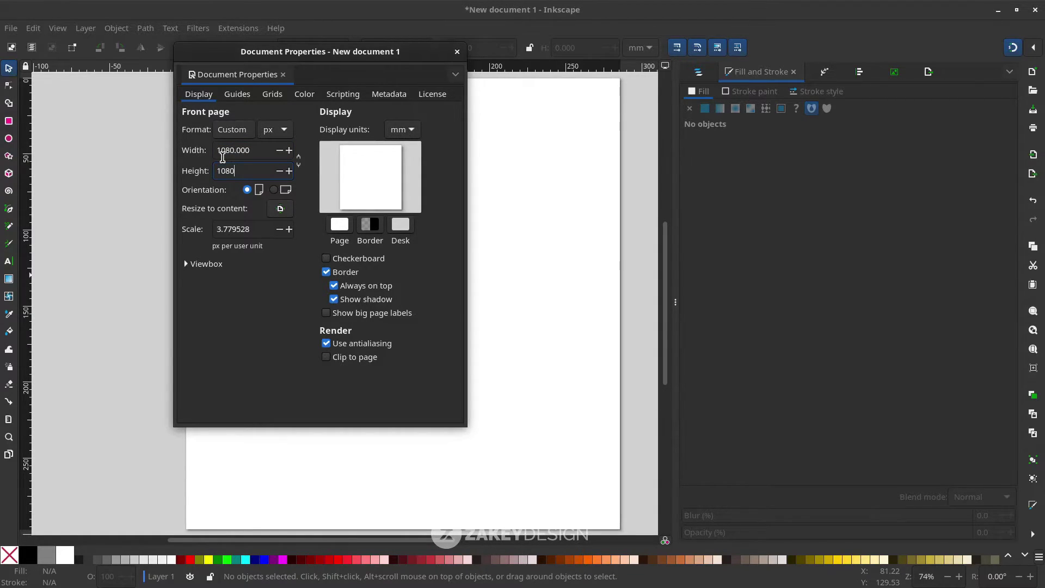
pyautogui.write('080')
pyautogui.press('Return')
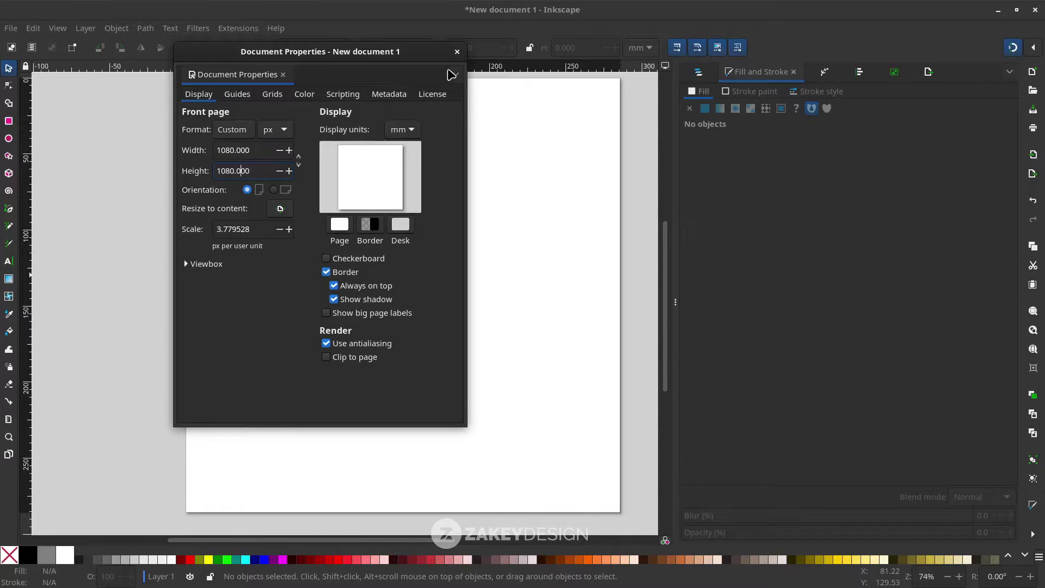
pyautogui.click(456, 53)
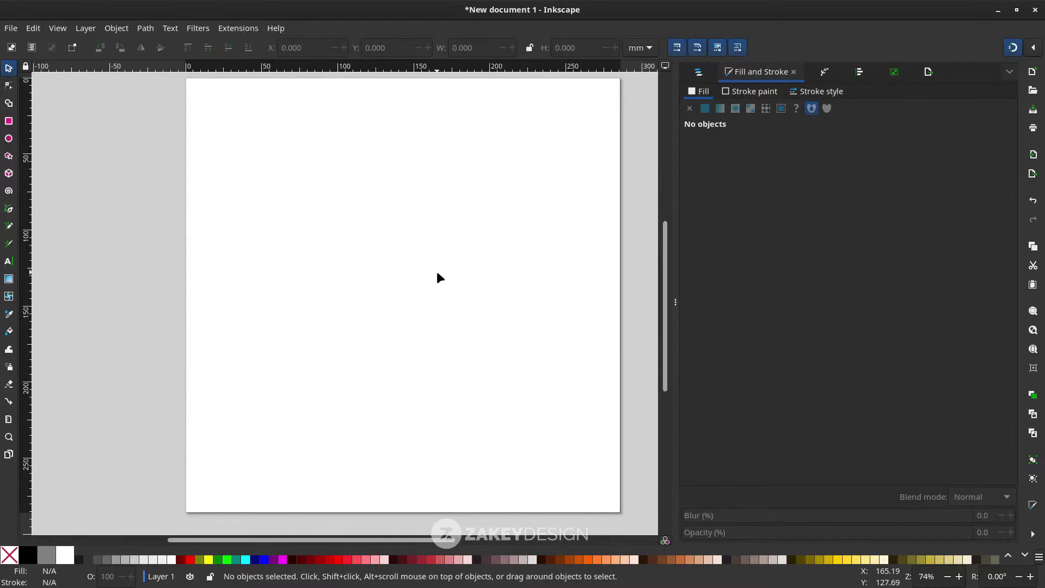
# - Draw a vertical straight line about 170 mm long near the page's left edge with the Pen tool
pyautogui.hscroll(2, 437, 273)
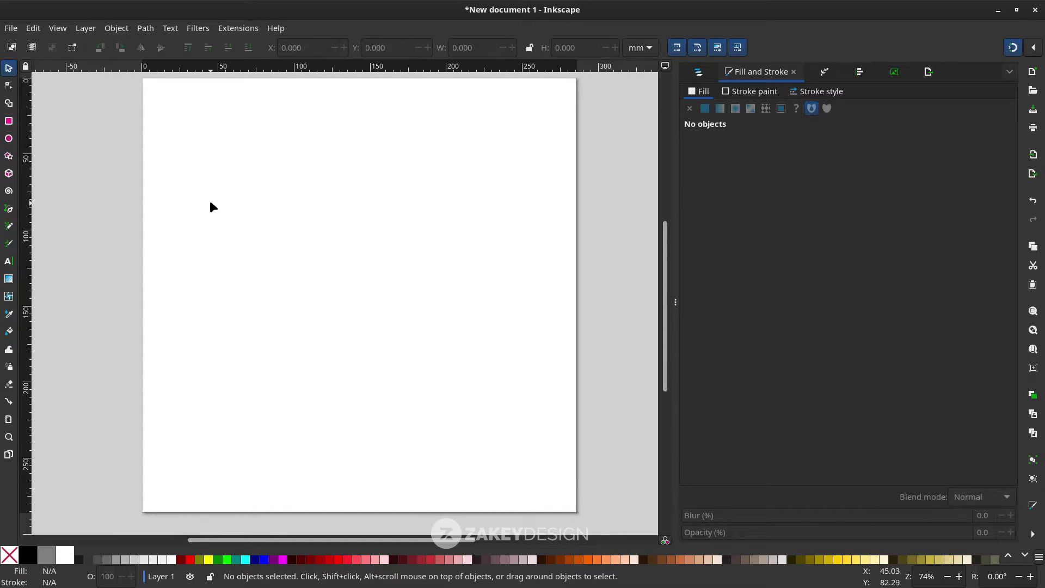
pyautogui.press('b')
pyautogui.click(202, 162)
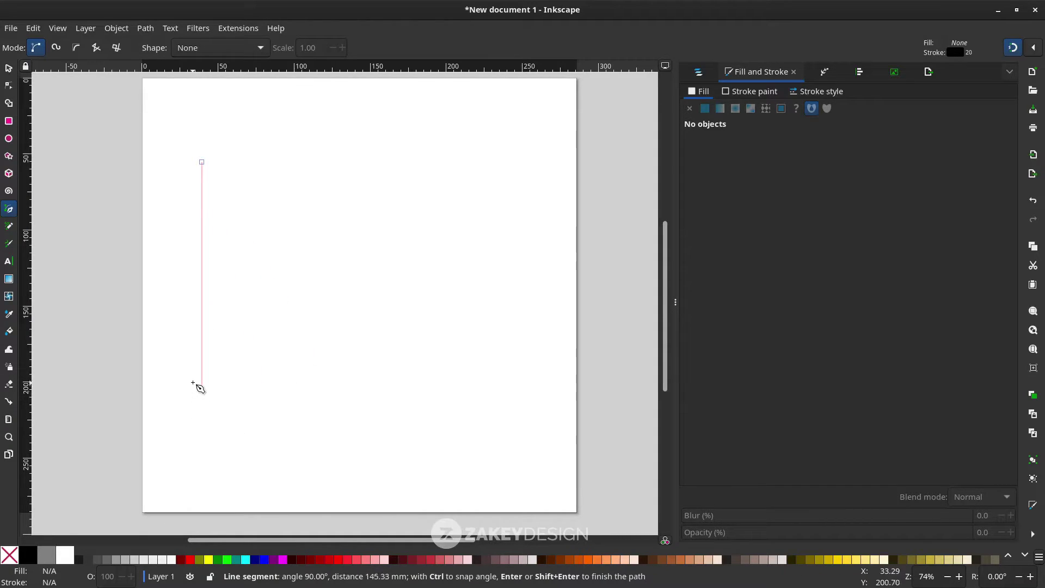
pyautogui.click(200, 420)
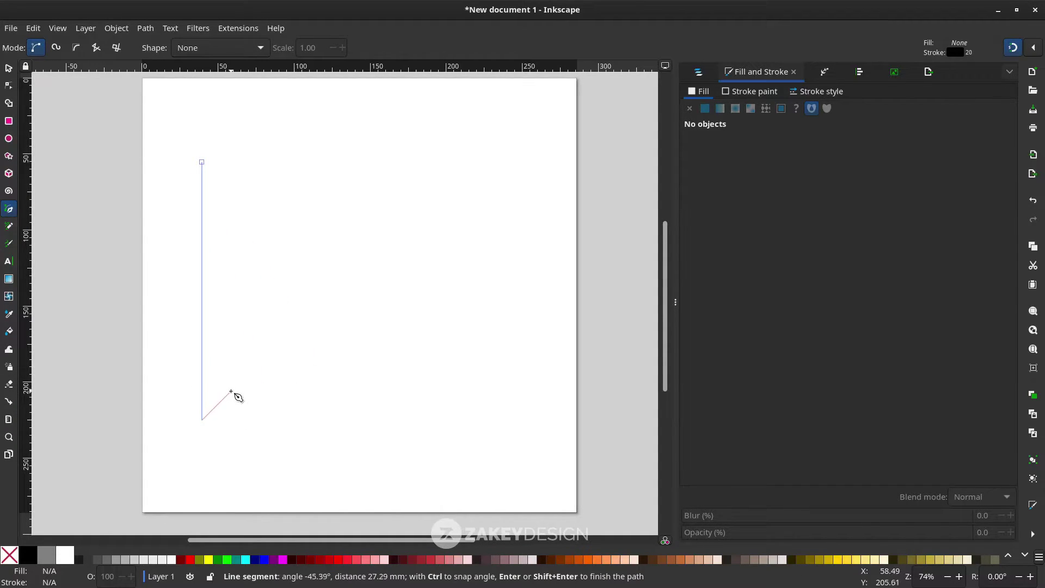
pyautogui.press('Return')
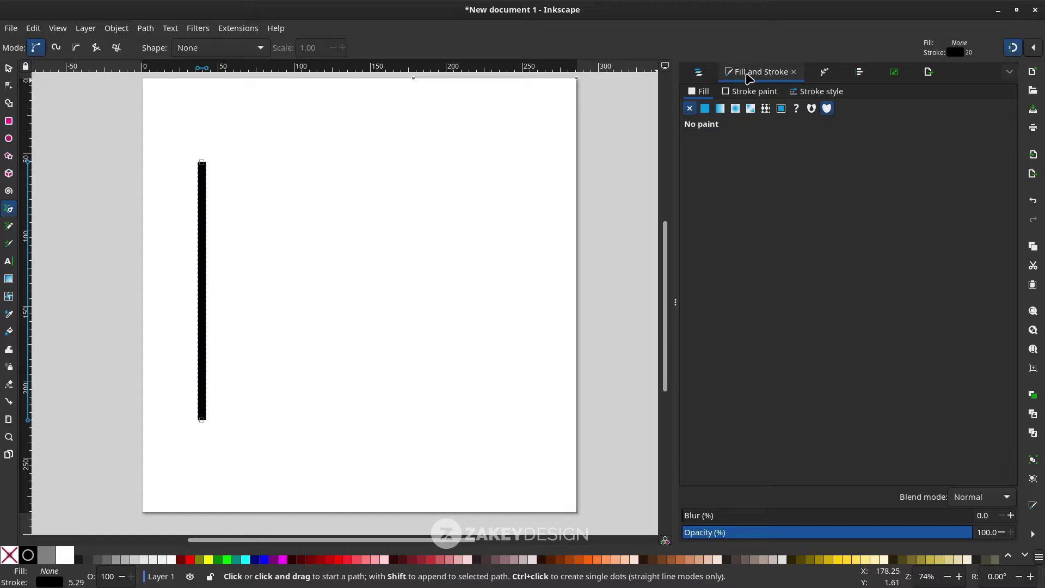
# - Set the vertical line's stroke width to 1 px
pyautogui.click(822, 92)
pyautogui.click(816, 112)
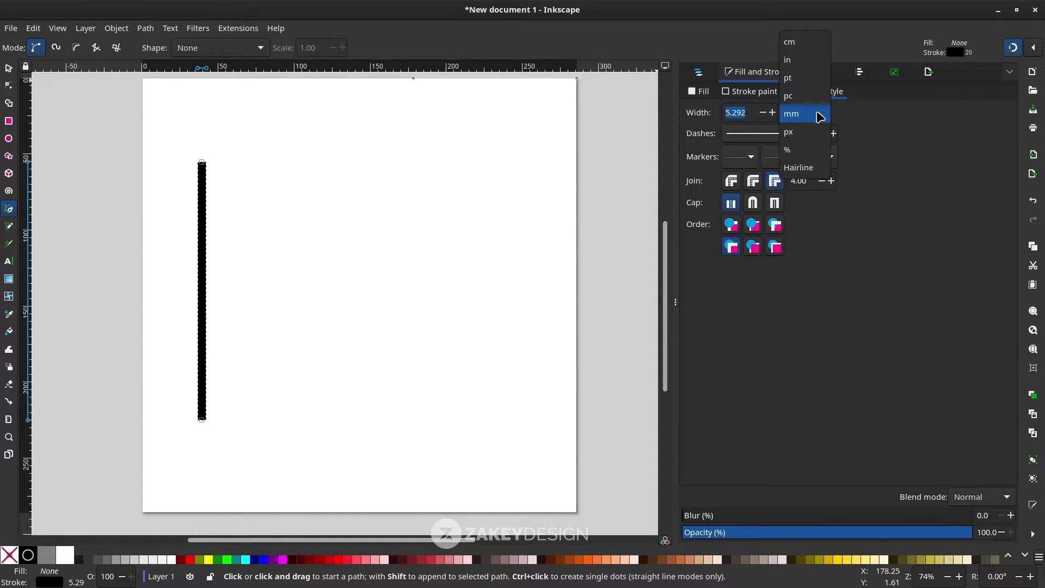
pyautogui.press('Escape')
pyautogui.moveTo(749, 113); pyautogui.dragTo(676, 110)
pyautogui.write('2')
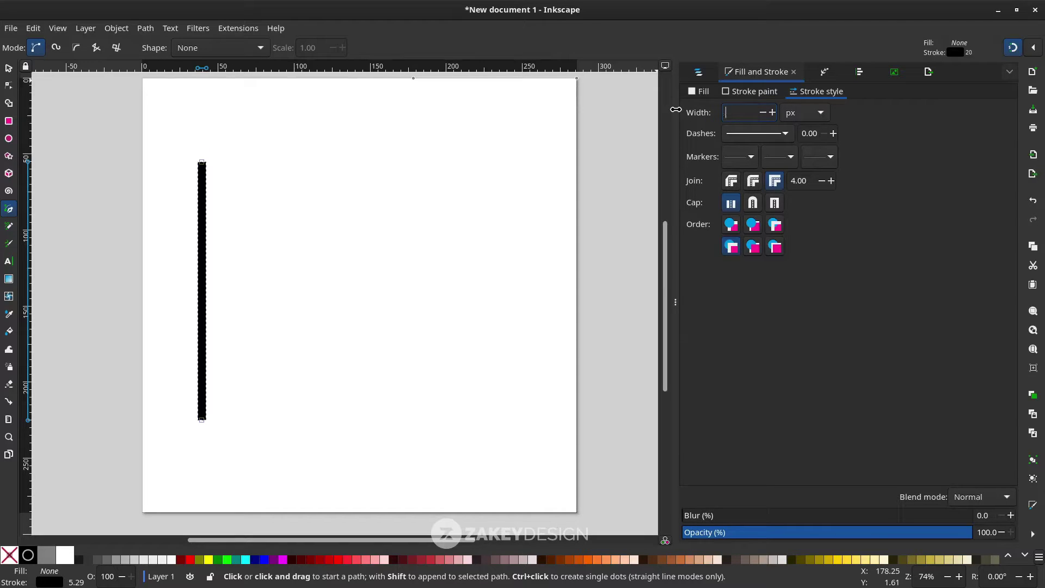
pyautogui.press('Return')
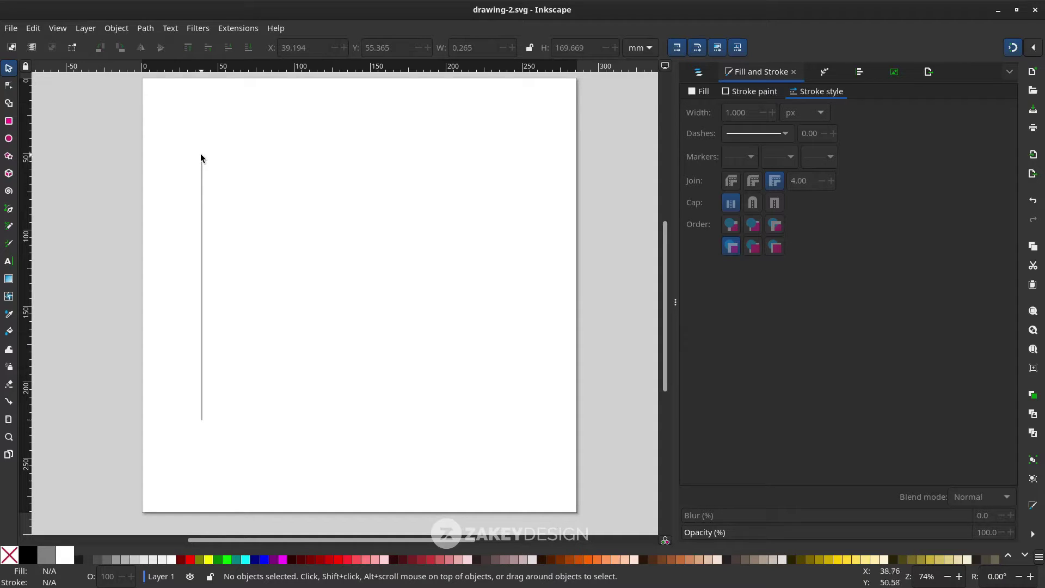
# - Duplicate the vertical line and move the copy horizontally about 169 mm to the right
pyautogui.click(203, 173)
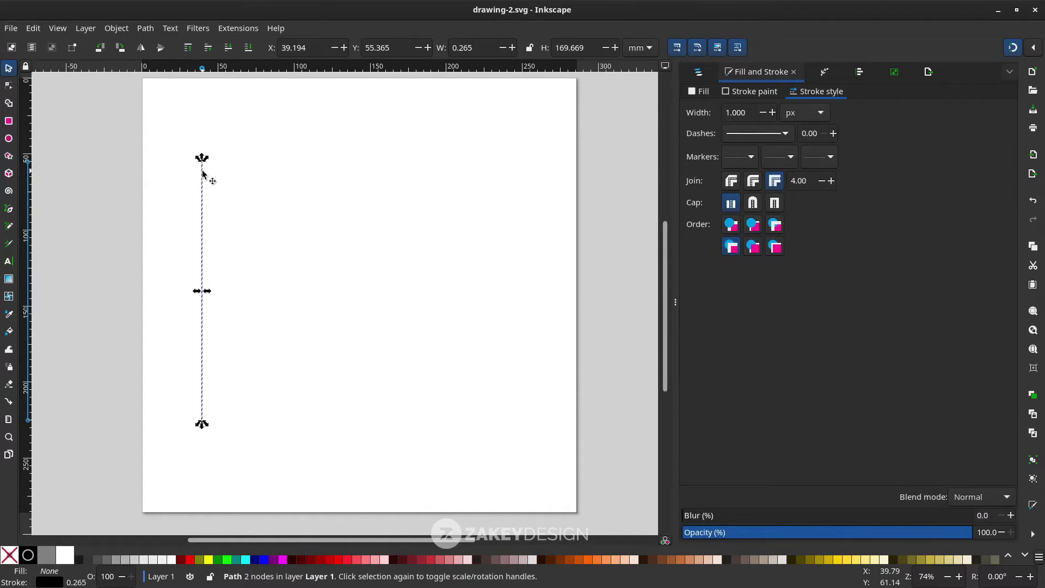
pyautogui.hotkey('ctrl', 'd')
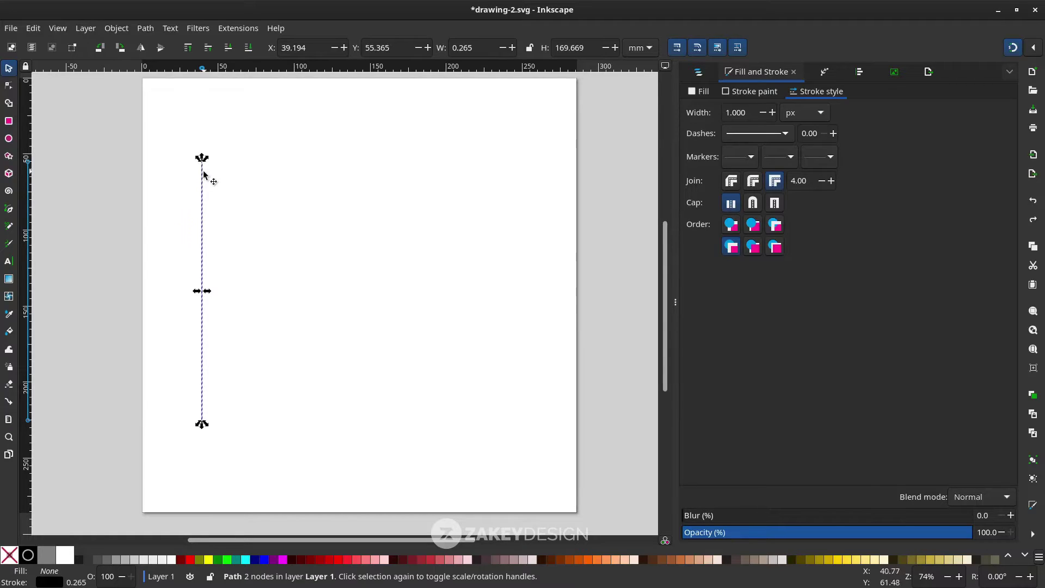
pyautogui.moveTo(202, 173); pyautogui.dragTo(430, 189)
pyautogui.hotkey('ctrl', 'z')
pyautogui.moveTo(201, 210); pyautogui.dragTo(460, 203)
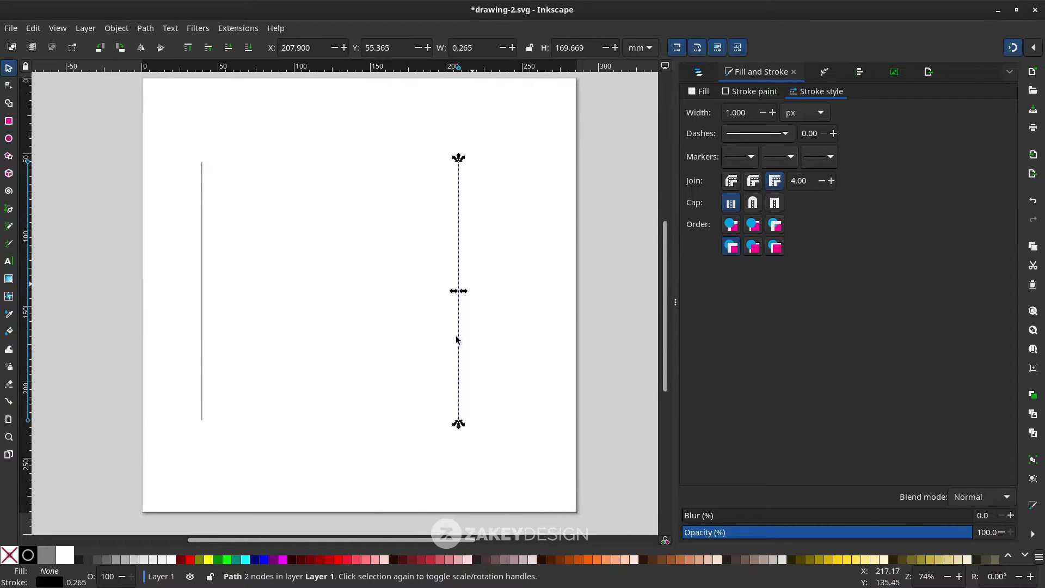
# - Set up Interpolate Between Paths for the two lines with 10 steps, Duplicate endpaths off and Live preview on
pyautogui.click(547, 474)
pyautogui.moveTo(547, 473); pyautogui.dragTo(135, 112)
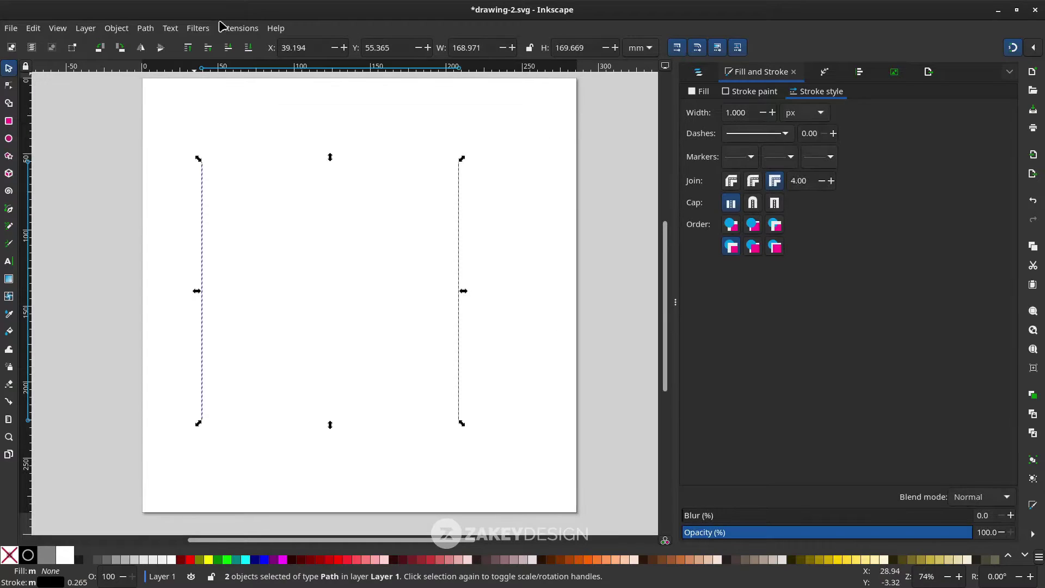
pyautogui.click(235, 28)
pyautogui.moveTo(329, 162)
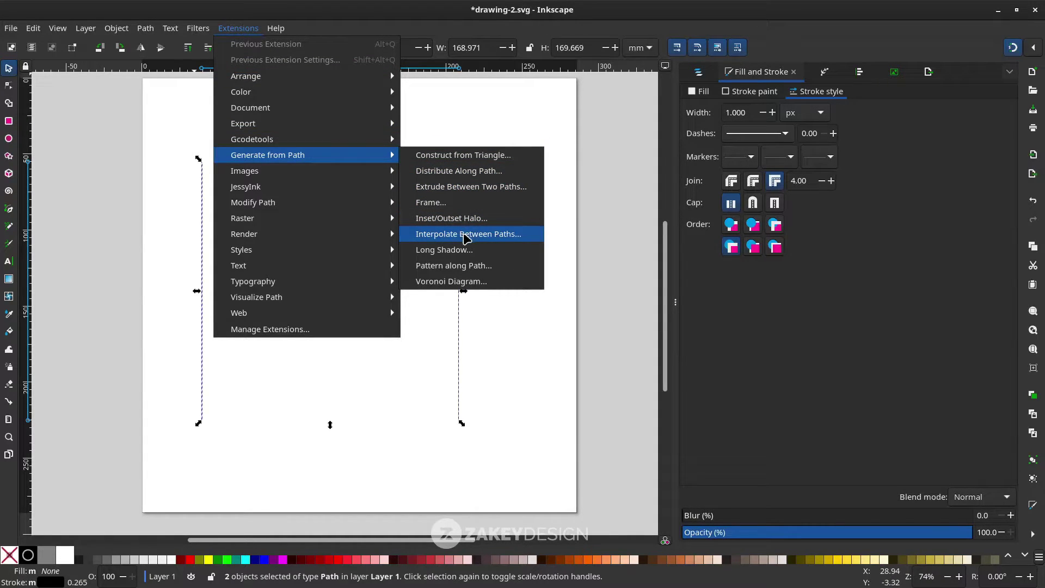
pyautogui.click(466, 234)
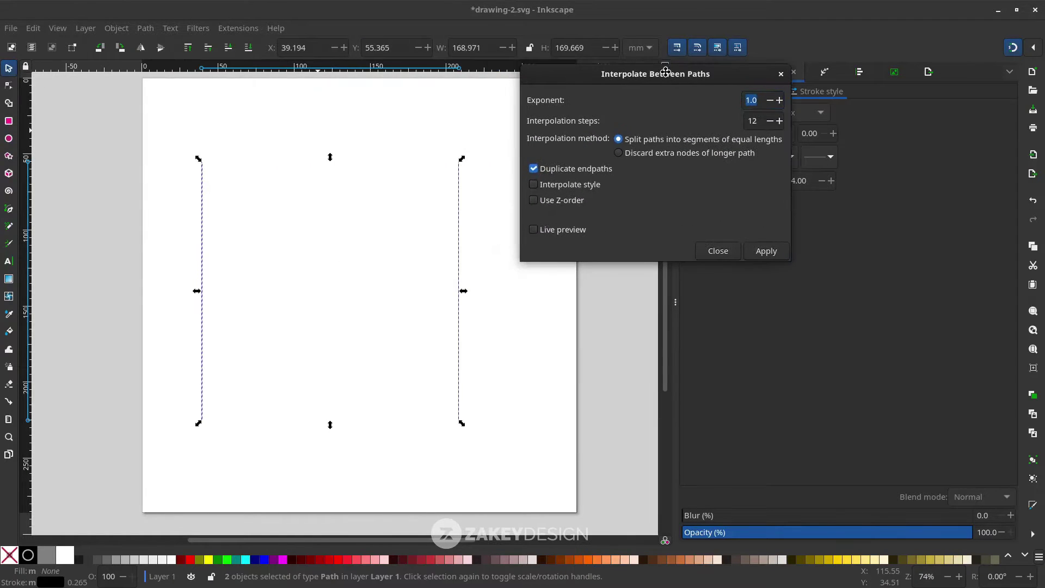
pyautogui.doubleClick(757, 121)
pyautogui.click(546, 172)
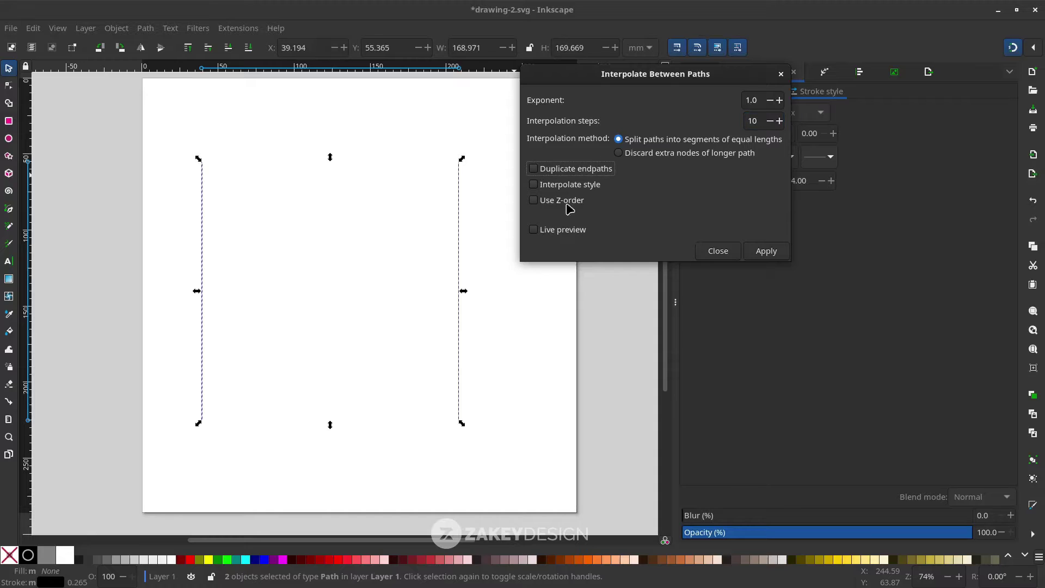
pyautogui.click(569, 231)
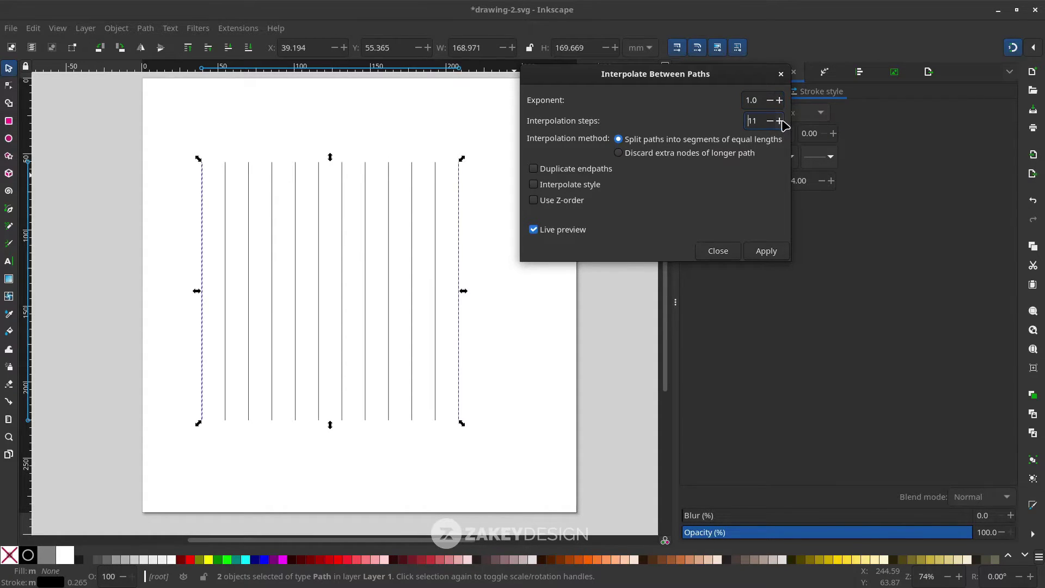
# - Set the interpolation steps to 12 and apply the interpolation between the two lines
pyautogui.click(771, 122)
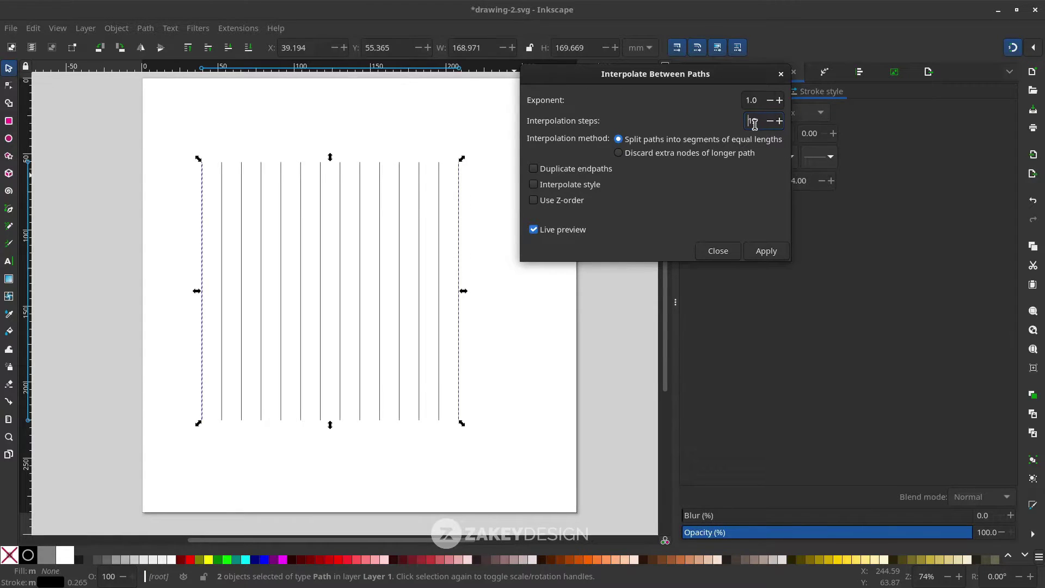
pyautogui.click(765, 254)
pyautogui.click(732, 251)
# - Ungroup the interpolated lines and group them together with the two outer lines
pyautogui.click(132, 124)
pyautogui.moveTo(132, 124); pyautogui.dragTo(572, 472)
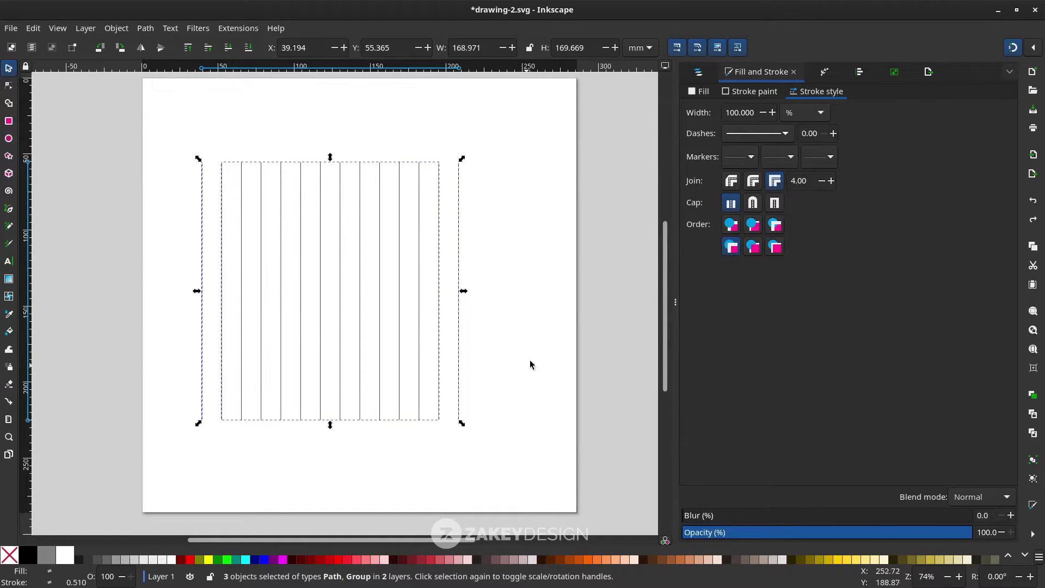
pyautogui.click(515, 468)
pyautogui.moveTo(515, 479); pyautogui.dragTo(190, 149)
pyautogui.rightClick(301, 200)
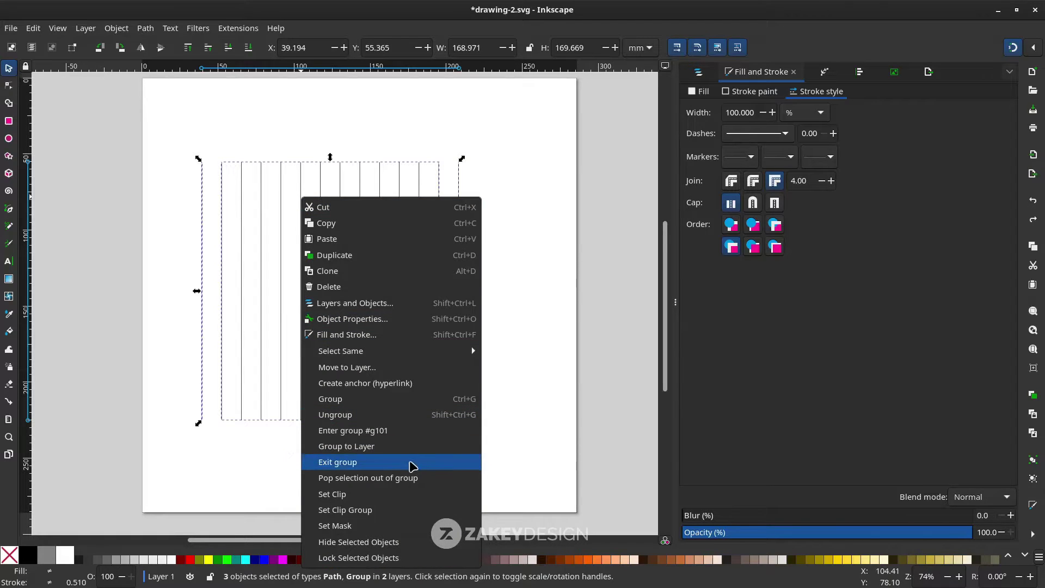
pyautogui.click(359, 191)
pyautogui.moveTo(510, 431); pyautogui.dragTo(183, 156)
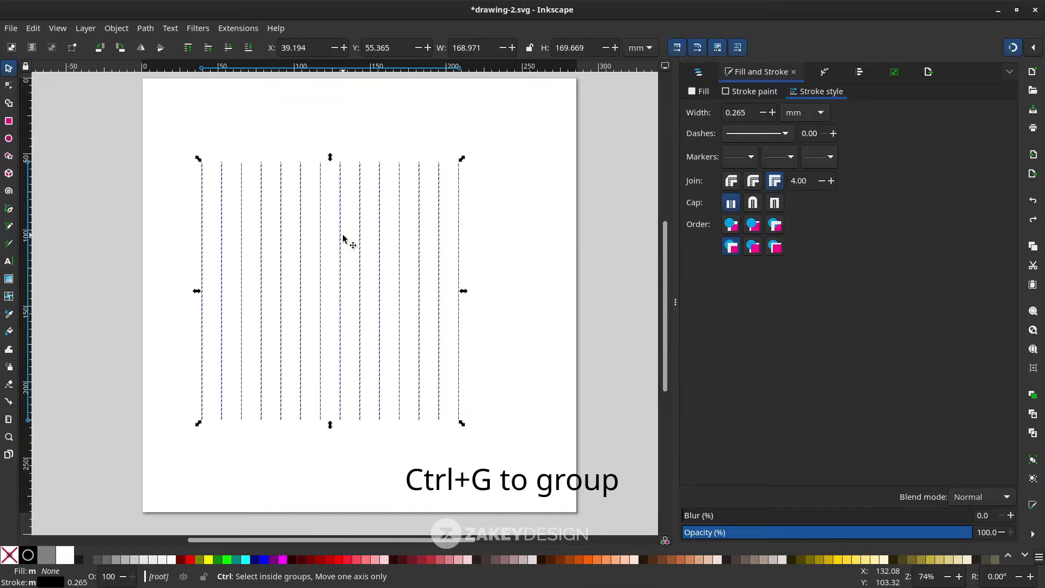
pyautogui.hotkey('ctrl', 'g')
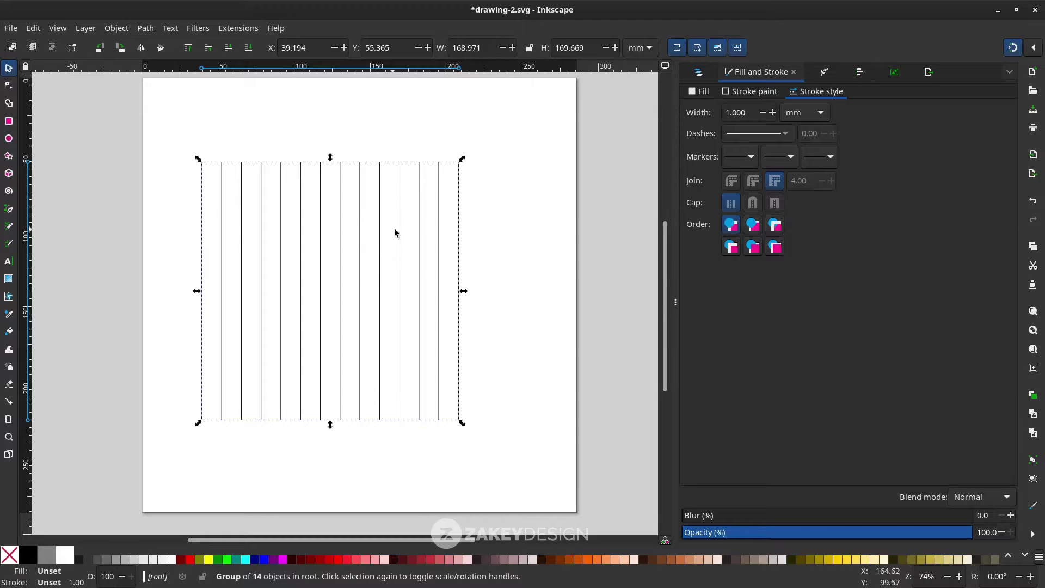
# - Duplicate the group of vertical lines and rotate the copy 90° clockwise to form a square grid
pyautogui.click(458, 233)
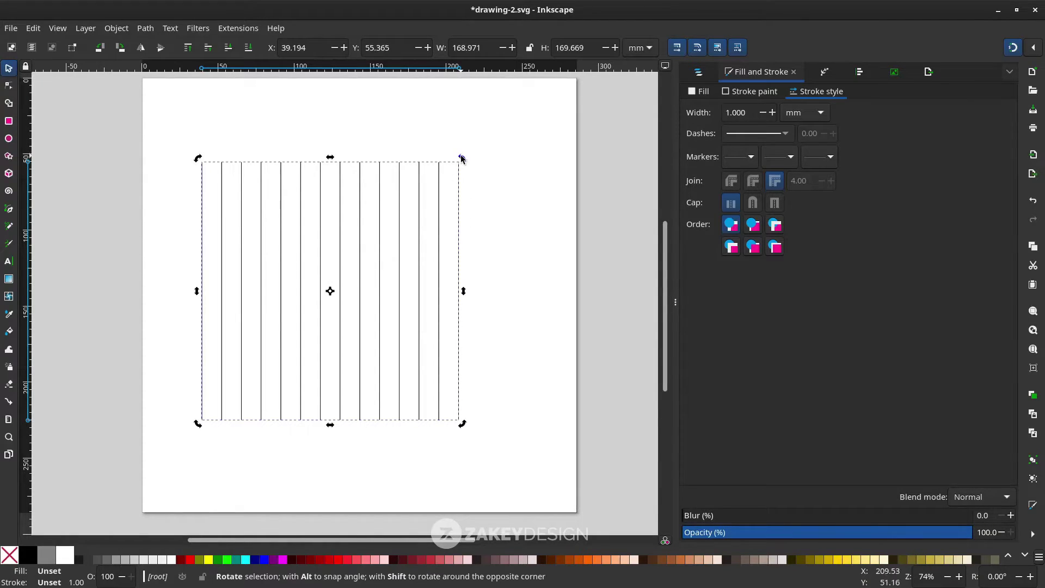
pyautogui.moveTo(463, 156); pyautogui.dragTo(481, 420)
pyautogui.click(519, 411)
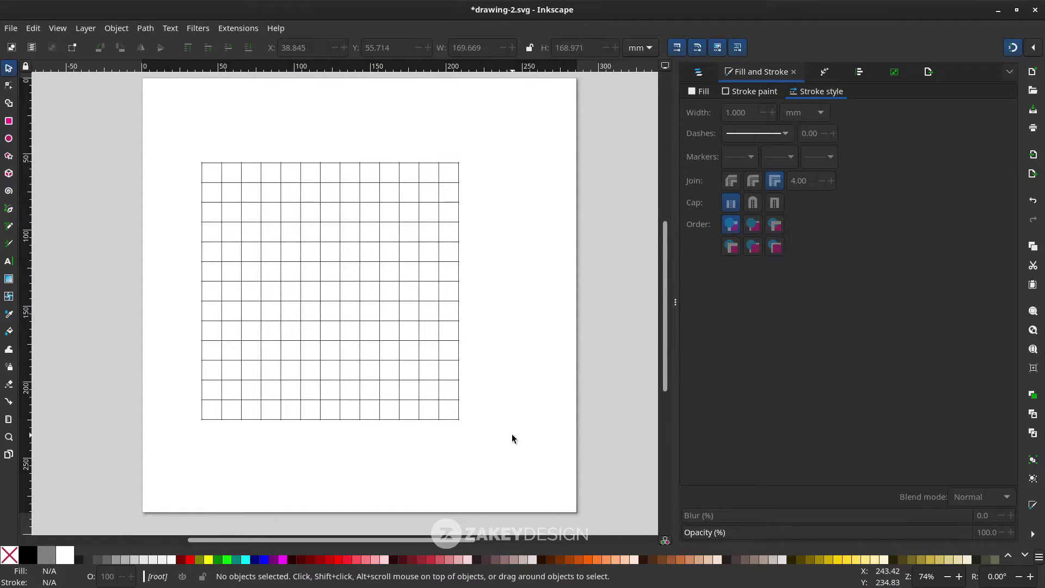
# - Select both line groups, duplicate the grid and move one copy off the page to the left
pyautogui.scroll(-1, 524, 462)
pyautogui.scroll(-2, 533, 442)
pyautogui.moveTo(538, 427); pyautogui.dragTo(243, 188)
pyautogui.moveTo(539, 447); pyautogui.dragTo(229, 177)
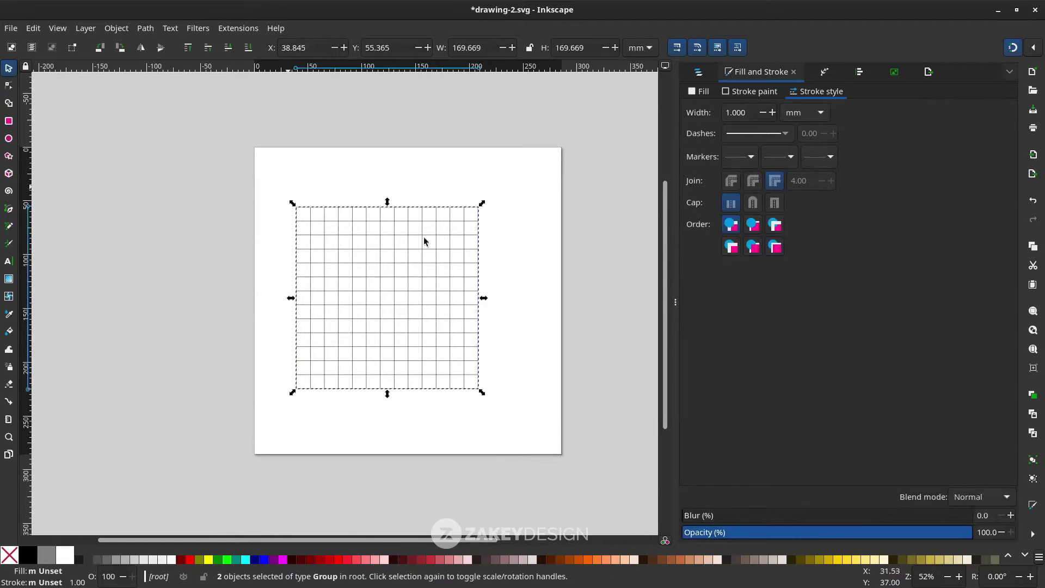
pyautogui.scroll(1, 514, 315)
pyautogui.scroll(-1, 328, 312)
pyautogui.hscroll(-2, 370, 314)
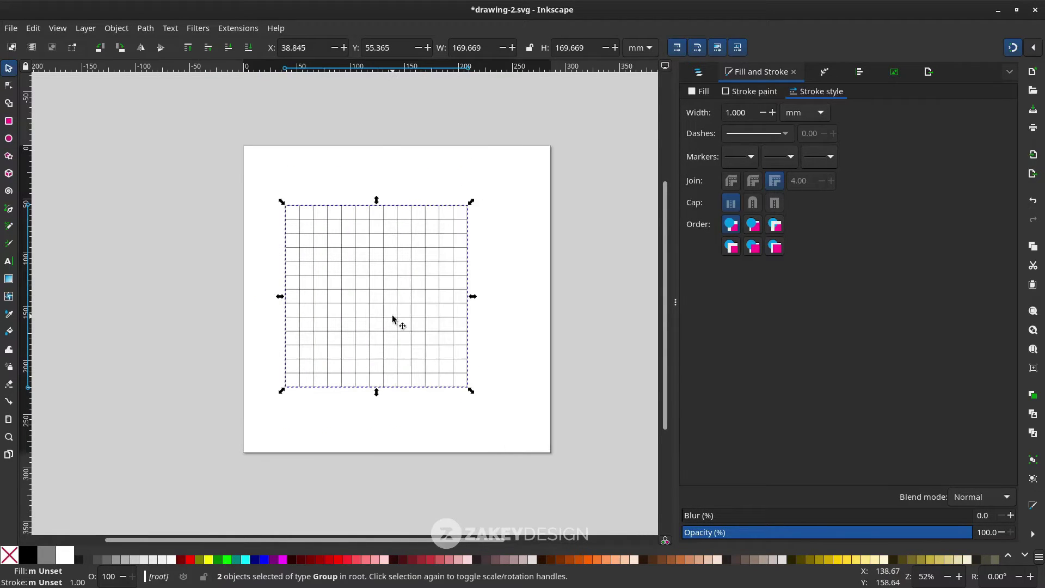
pyautogui.press('ctrl')
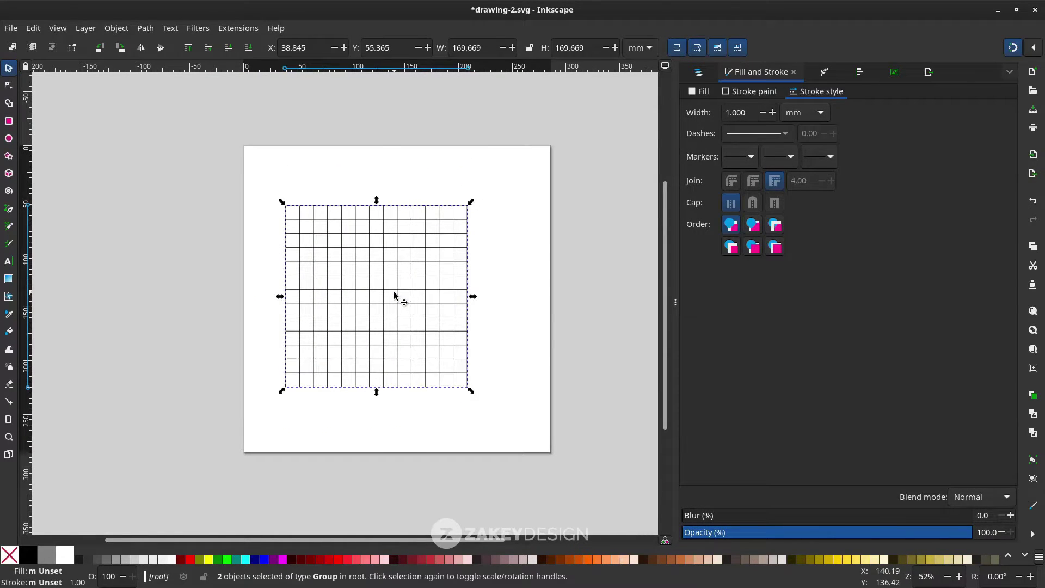
pyautogui.hscroll(2, 337, 291)
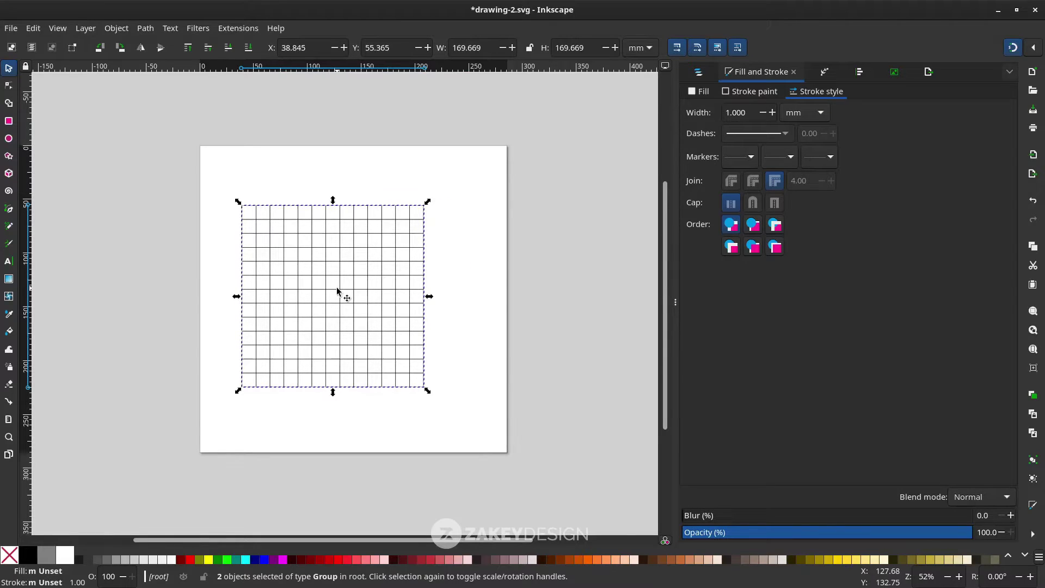
pyautogui.moveTo(335, 288); pyautogui.dragTo(64, 295)
# - Draw an unfilled circle ten grid cells wide, snapped to the grid intersections with its edge on the grid's right side
pyautogui.scroll(1, 432, 319)
pyautogui.scroll(-3, 460, 326)
pyautogui.scroll(3, 303, 312)
pyautogui.moveTo(470, 461); pyautogui.dragTo(90, 144)
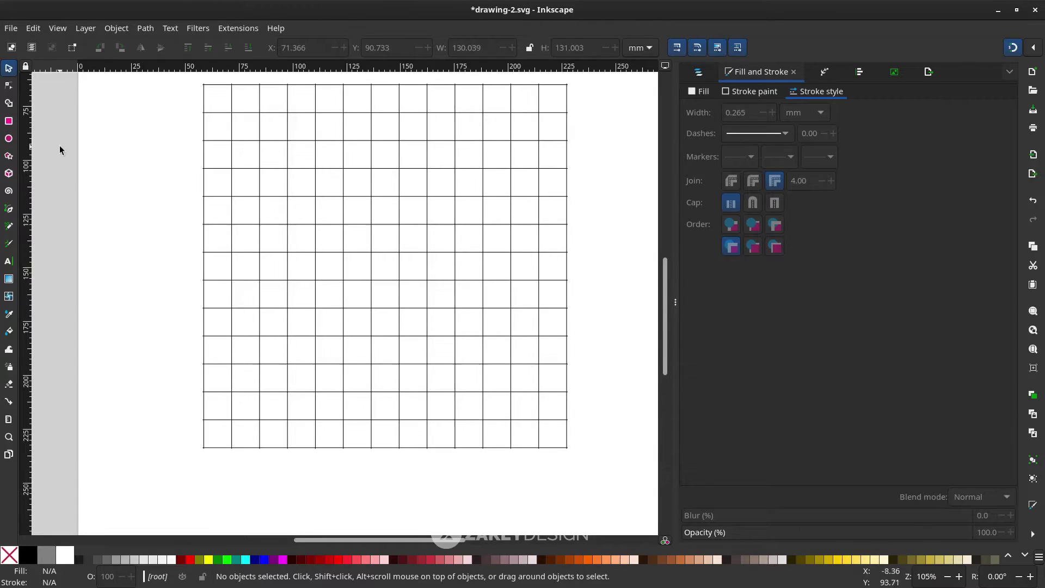
pyautogui.click(9, 139)
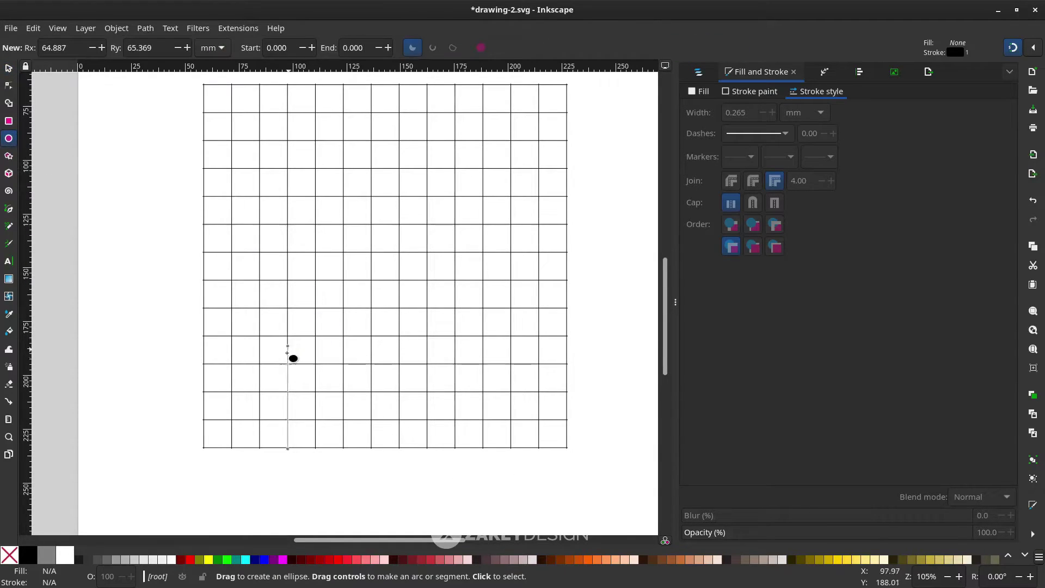
pyautogui.moveTo(288, 392); pyautogui.dragTo(566, 112)
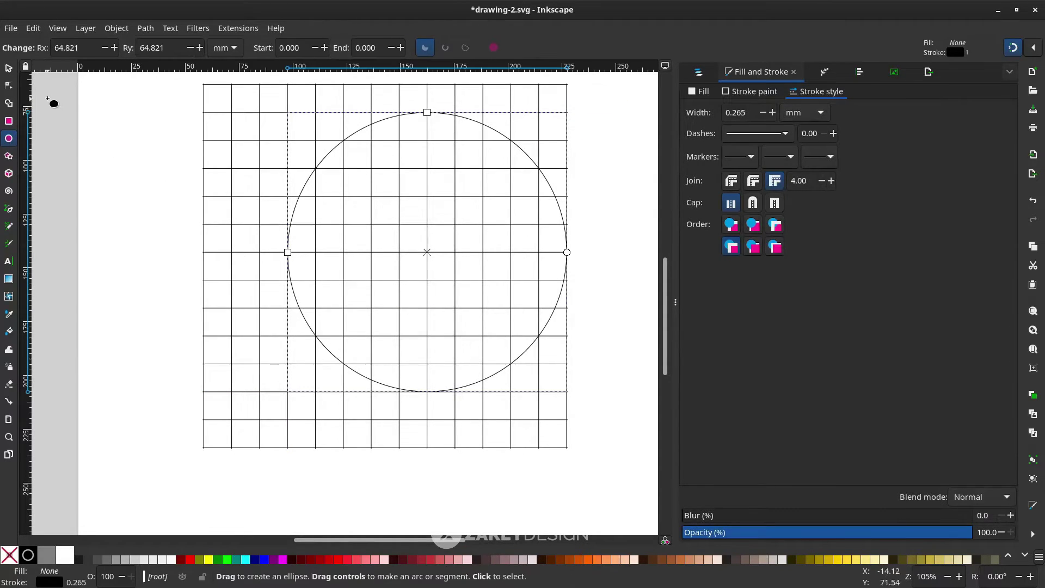
# - Move the circle two grid cells to the left and enlarge it to eleven cells wide, about 143 mm, centred on the grid
pyautogui.click(8, 69)
pyautogui.moveTo(308, 176); pyautogui.dragTo(252, 178)
pyautogui.moveTo(515, 394); pyautogui.dragTo(540, 420)
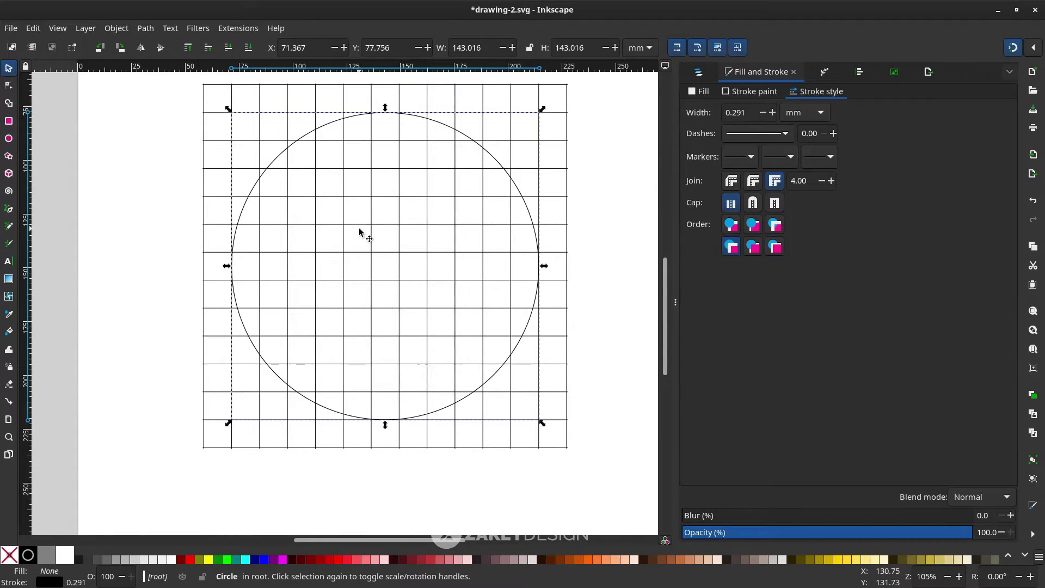
pyautogui.keyDown('ctrl'); pyautogui.scroll(2, 375, 429); pyautogui.keyUp('ctrl')
pyautogui.keyDown('ctrl'); pyautogui.scroll(-3, 402, 433); pyautogui.keyUp('ctrl')
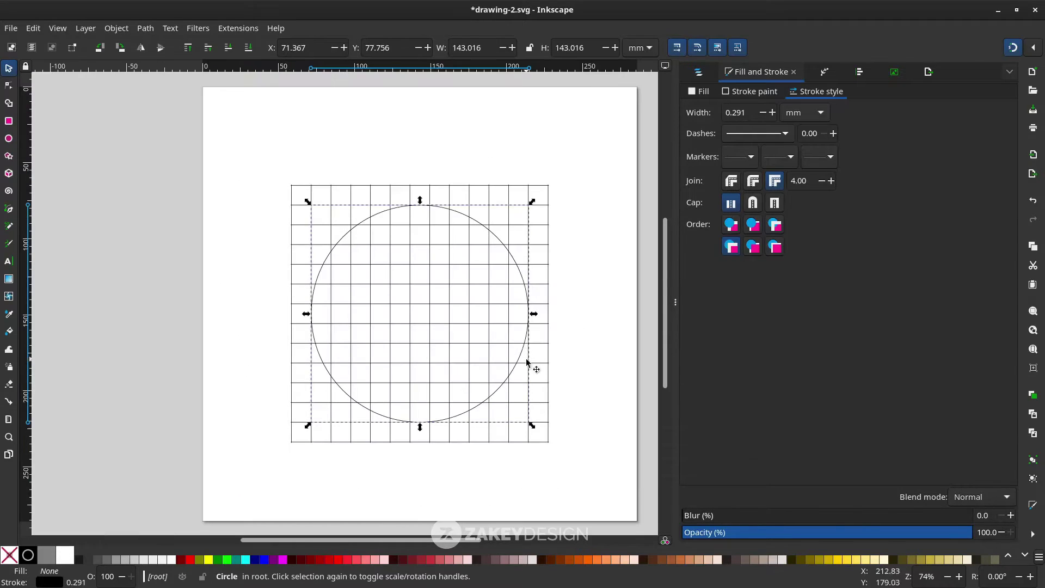
pyautogui.keyDown('ctrl'); pyautogui.scroll(2, 526, 362); pyautogui.keyUp('ctrl')
pyautogui.moveTo(533, 457)
pyautogui.mouseDown()
pyautogui.moveTo(521, 449)
pyautogui.moveTo(532, 457)
pyautogui.mouseUp()
pyautogui.keyDown('ctrl'); pyautogui.scroll(-2, 410, 305); pyautogui.keyUp('ctrl')
pyautogui.keyDown('ctrl'); pyautogui.scroll(3, 408, 149); pyautogui.keyUp('ctrl')
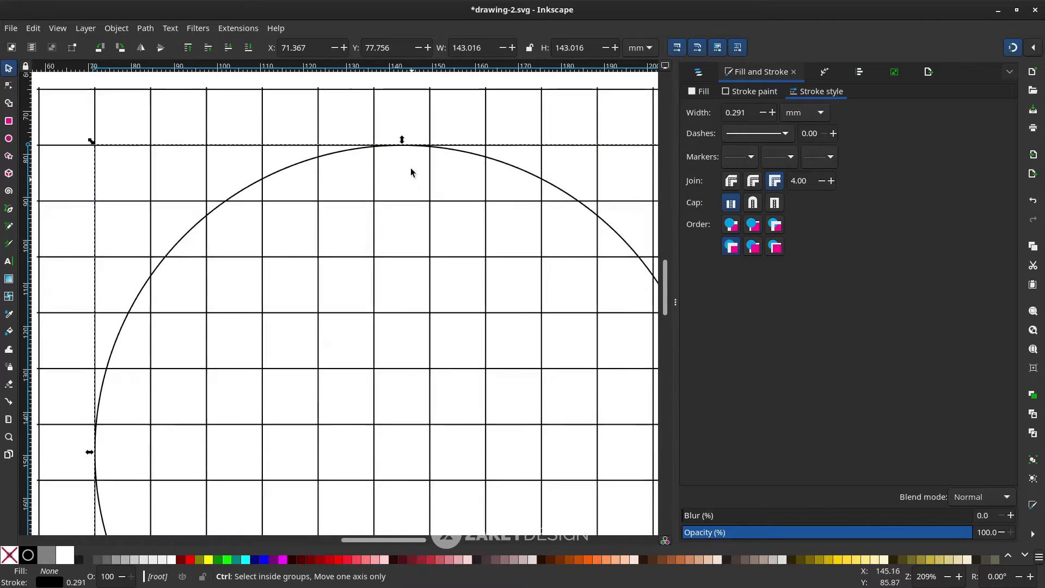
pyautogui.keyDown('ctrl'); pyautogui.scroll(-2, 407, 149); pyautogui.keyUp('ctrl')
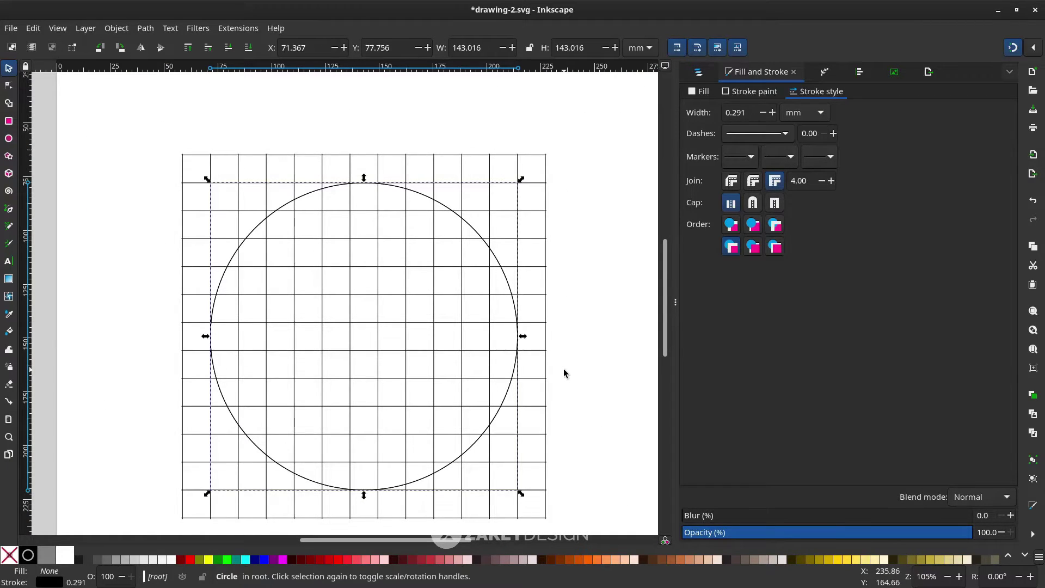
# - Duplicate the circle and scale the copy about its centre to about 117 mm, one grid cell inside the original
pyautogui.moveTo(519, 492); pyautogui.dragTo(498, 479)
pyautogui.keyDown('ctrl'); pyautogui.scroll(4, 225, 305); pyautogui.keyUp('ctrl')
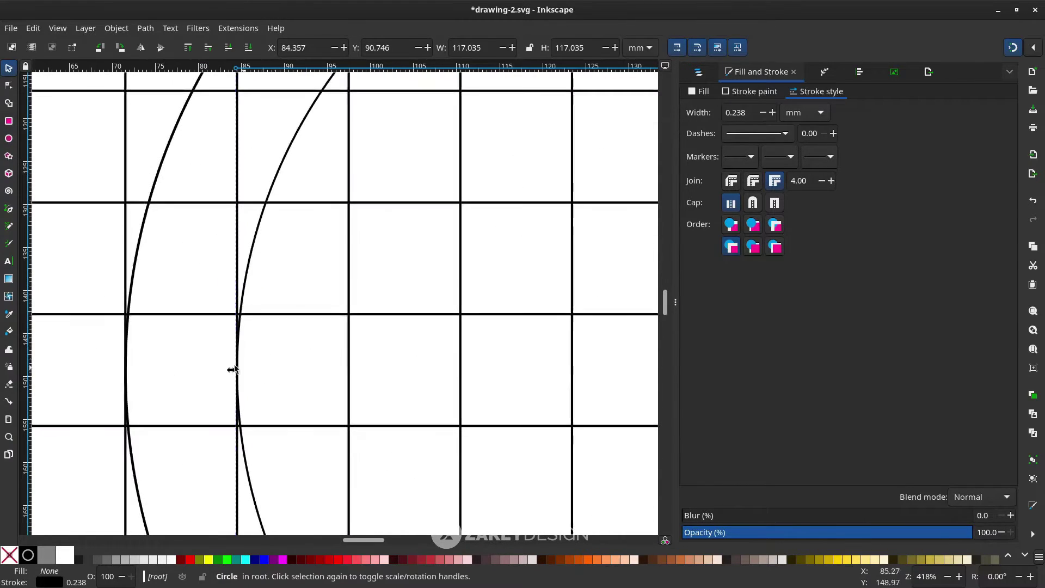
pyautogui.keyDown('ctrl'); pyautogui.scroll(1, 230, 366); pyautogui.keyUp('ctrl')
pyautogui.keyDown('ctrl'); pyautogui.scroll(-4, 243, 350); pyautogui.keyUp('ctrl')
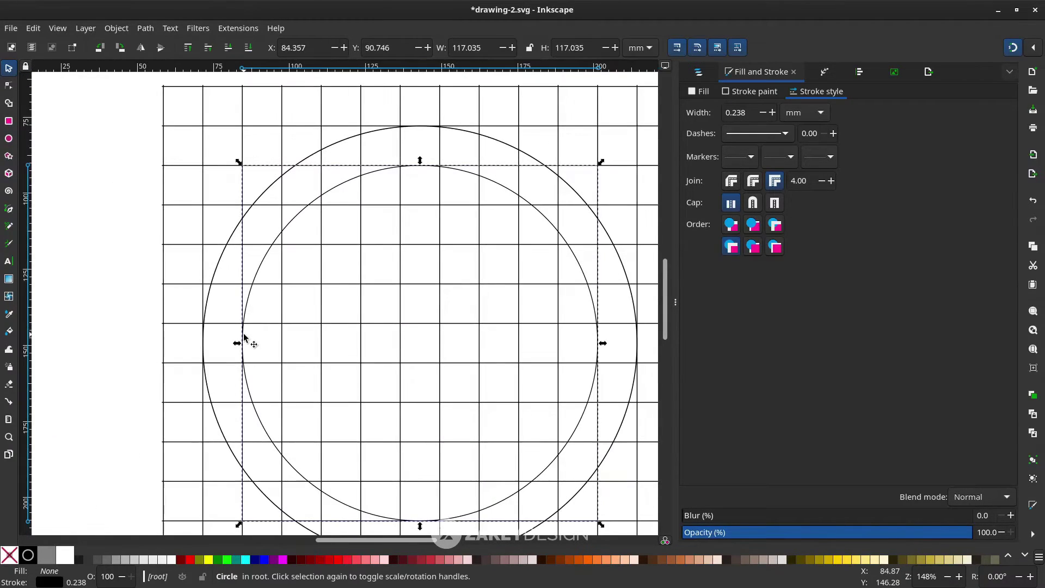
pyautogui.scroll(-2, 483, 483)
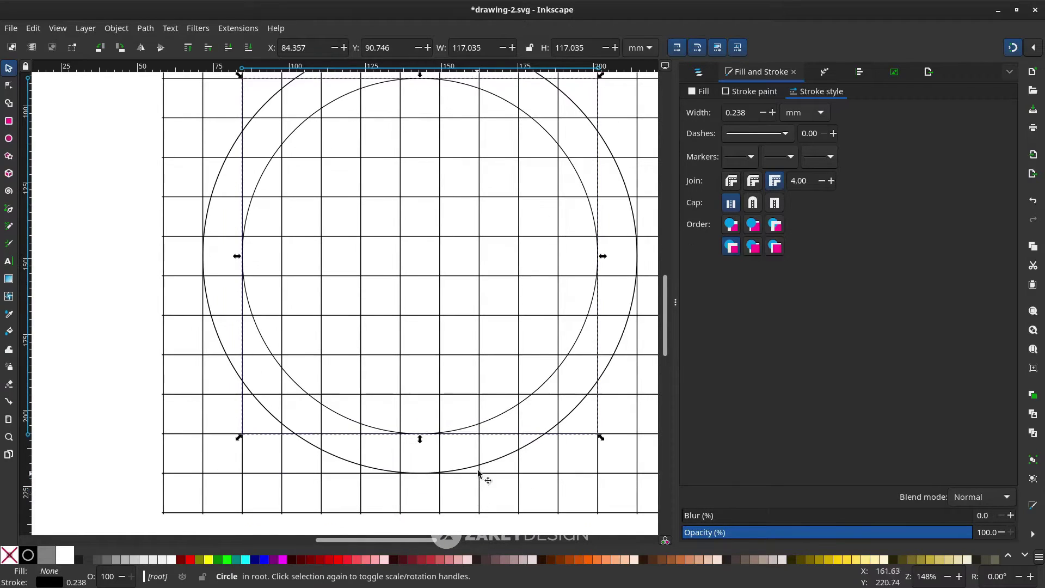
pyautogui.keyDown('ctrl'); pyautogui.scroll(-1, 478, 457); pyautogui.keyUp('ctrl')
pyautogui.keyDown('ctrl'); pyautogui.scroll(1, 541, 439); pyautogui.keyUp('ctrl')
pyautogui.keyDown('ctrl'); pyautogui.scroll(-5, 544, 430); pyautogui.keyUp('ctrl')
pyautogui.click(544, 430)
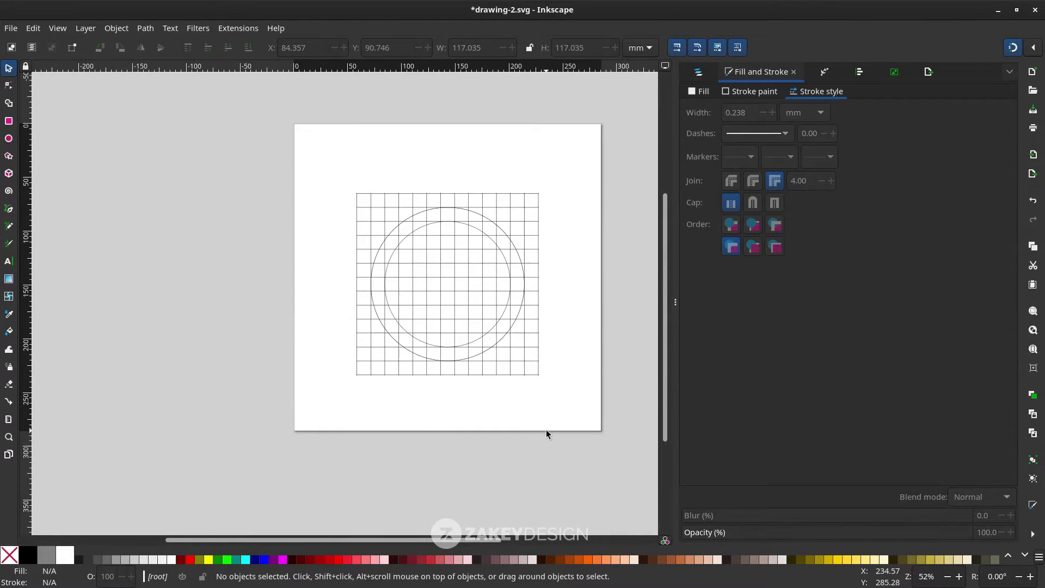
# - Select the grid and both circles and, with the Shape Builder, unite the fragments of the left A's vertical stem inside the outer circle
pyautogui.keyDown('ctrl'); pyautogui.scroll(2, 547, 405); pyautogui.keyUp('ctrl')
pyautogui.moveTo(573, 451); pyautogui.dragTo(174, 134)
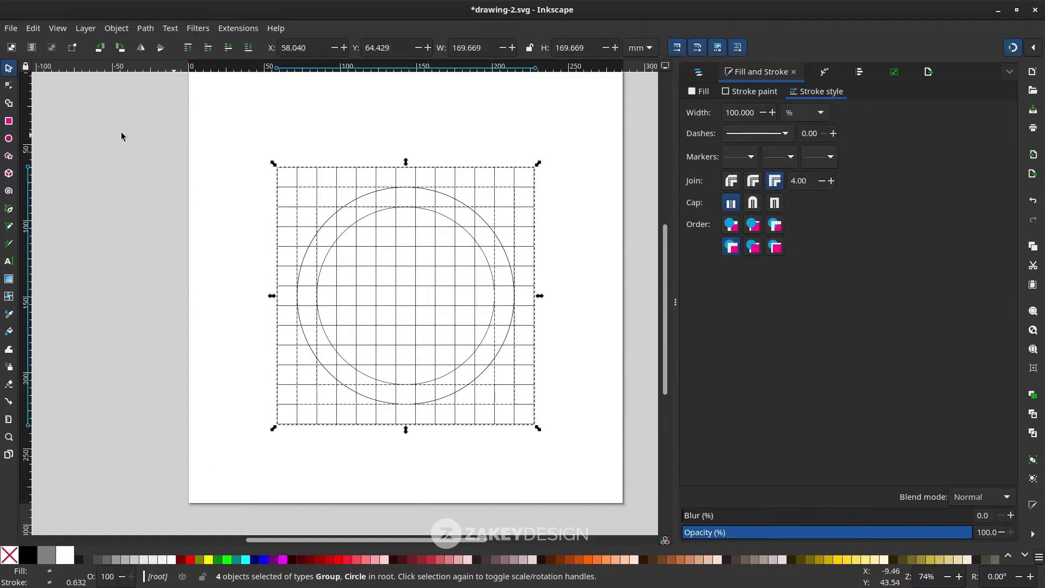
pyautogui.click(8, 104)
pyautogui.keyDown('ctrl'); pyautogui.scroll(2, 365, 310); pyautogui.keyUp('ctrl')
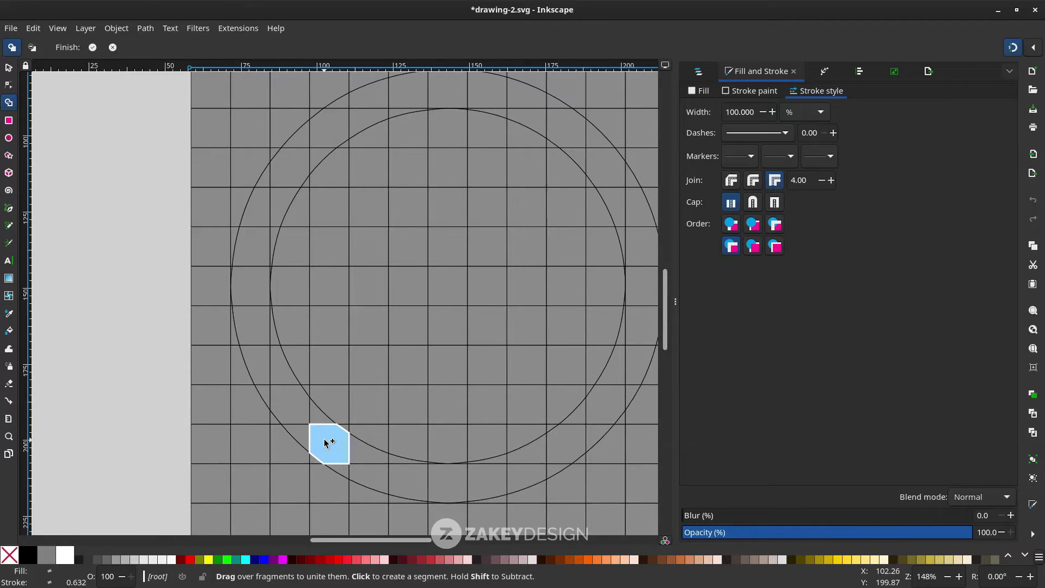
pyautogui.keyDown('ctrl'); pyautogui.scroll(1, 330, 445); pyautogui.keyUp('ctrl')
pyautogui.moveTo(350, 479)
pyautogui.mouseDown()
pyautogui.moveTo(339, 433)
pyautogui.moveTo(351, 375)
pyautogui.moveTo(341, 424)
pyautogui.moveTo(329, 273)
pyautogui.mouseUp()
pyautogui.scroll(2, 341, 436)
pyautogui.scroll(5, 328, 273)
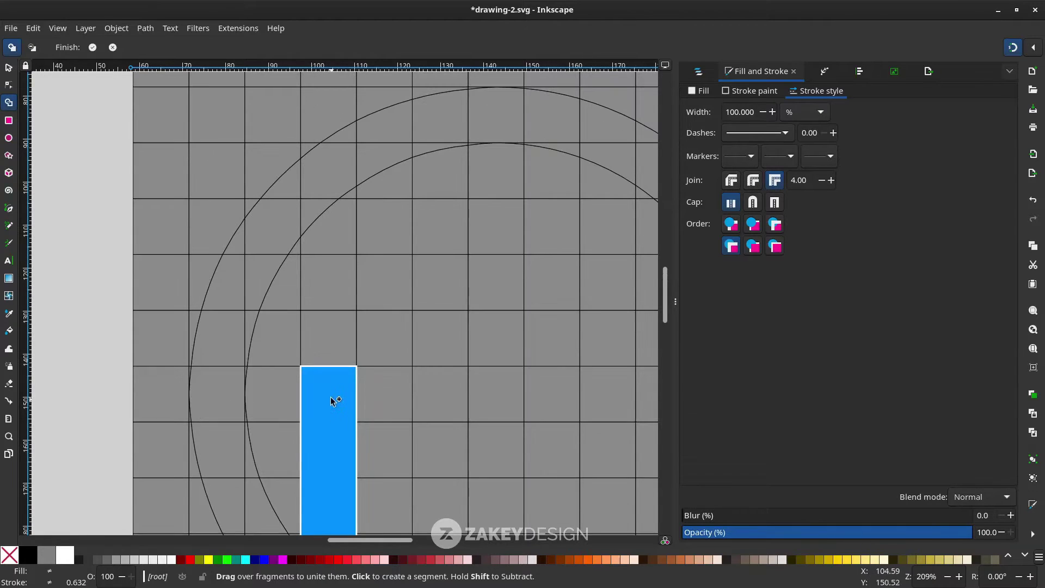
pyautogui.moveTo(330, 379)
pyautogui.mouseDown()
pyautogui.moveTo(334, 223)
pyautogui.moveTo(323, 206)
pyautogui.moveTo(345, 194)
pyautogui.mouseUp()
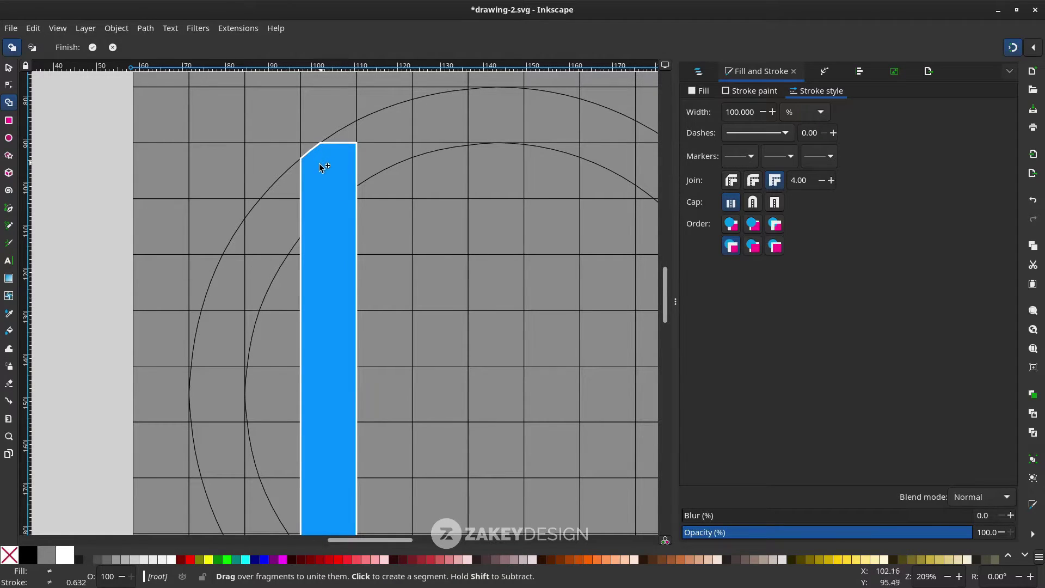
# - Unite the ring fragments left of the stem into the left A's curved leg, undoing the inaccurate pass
pyautogui.moveTo(291, 190)
pyautogui.mouseDown()
pyautogui.moveTo(293, 223)
pyautogui.moveTo(325, 118)
pyautogui.moveTo(274, 196)
pyautogui.moveTo(258, 309)
pyautogui.moveTo(264, 362)
pyautogui.moveTo(313, 464)
pyautogui.mouseUp()
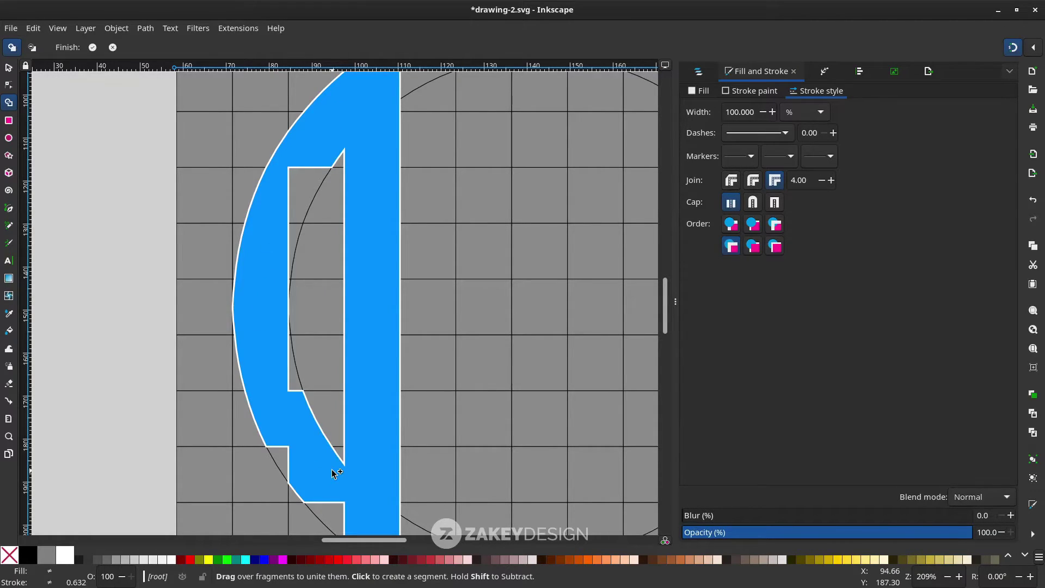
pyautogui.hotkey('ctrl', 'z')
pyautogui.scroll(2, 390, 334)
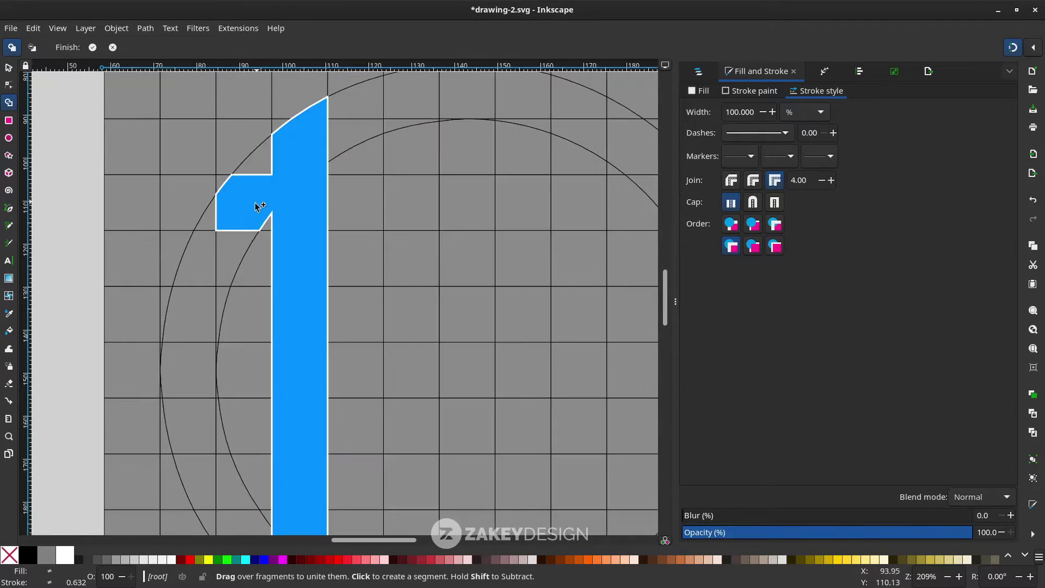
pyautogui.moveTo(255, 202)
pyautogui.mouseDown()
pyautogui.moveTo(281, 153)
pyautogui.moveTo(205, 261)
pyautogui.moveTo(216, 231)
pyautogui.mouseUp()
pyautogui.scroll(-4, 202, 305)
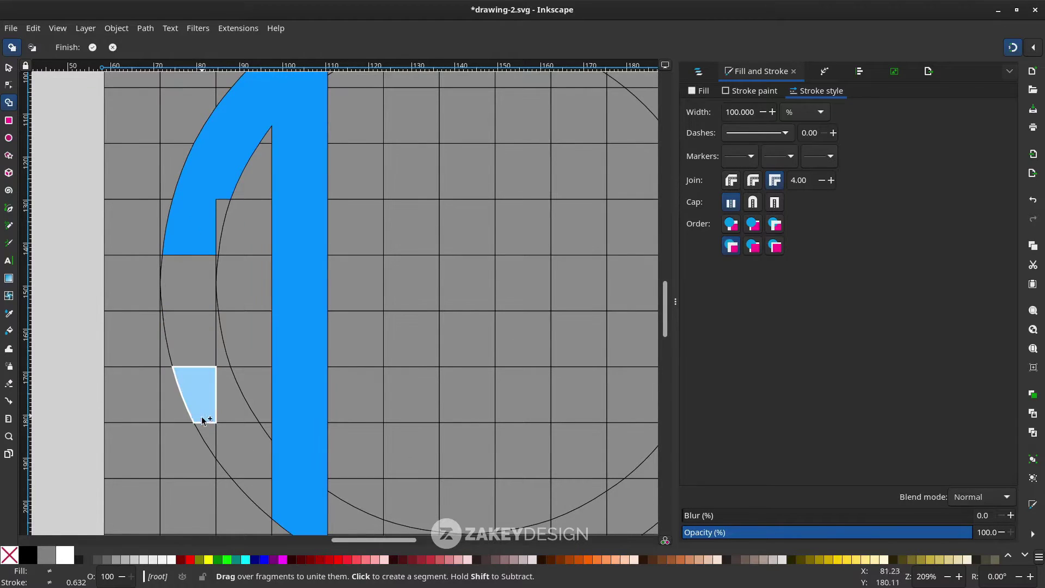
pyautogui.moveTo(206, 436)
pyautogui.mouseDown()
pyautogui.moveTo(183, 245)
pyautogui.moveTo(199, 205)
pyautogui.moveTo(220, 214)
pyautogui.mouseUp()
pyautogui.keyDown('ctrl'); pyautogui.scroll(2, 210, 286); pyautogui.keyUp('ctrl')
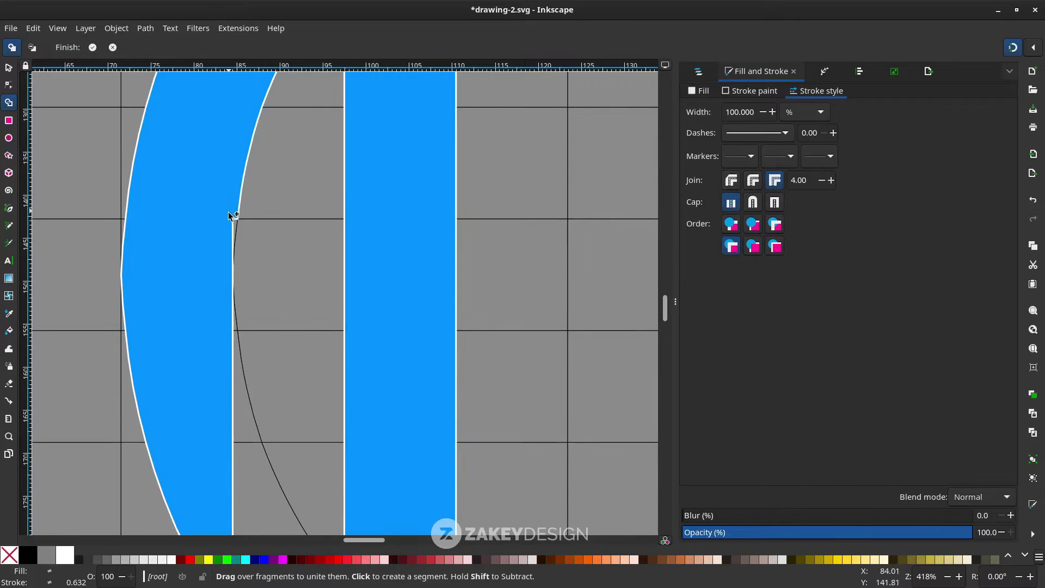
pyautogui.keyDown('ctrl'); pyautogui.scroll(-4, 210, 369); pyautogui.keyUp('ctrl')
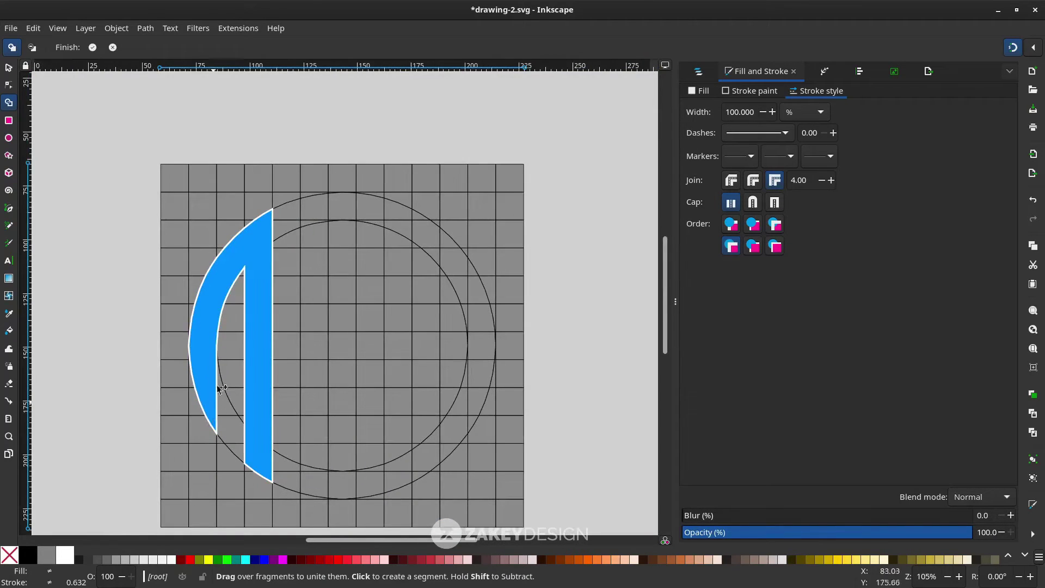
# - Join the left A's curved leg and stem with a one-cell-high crossbar along the circle's middle row
pyautogui.moveTo(223, 348); pyautogui.dragTo(200, 351)
pyautogui.keyDown('ctrl'); pyautogui.scroll(4, 191, 359); pyautogui.keyUp('ctrl')
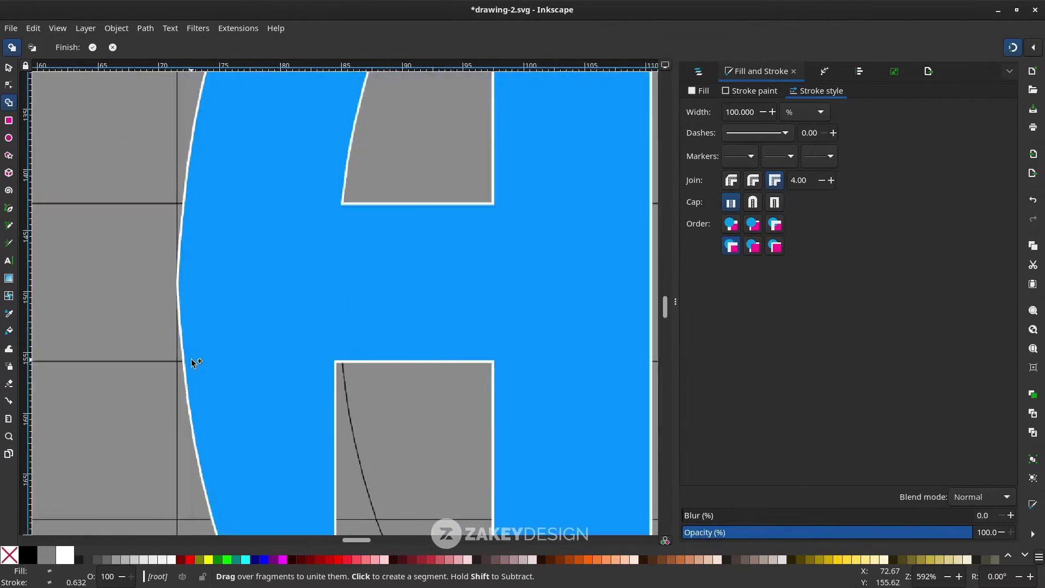
pyautogui.keyDown('ctrl'); pyautogui.scroll(-4, 188, 305); pyautogui.keyUp('ctrl')
pyautogui.keyDown('ctrl'); pyautogui.scroll(1, 323, 215); pyautogui.keyUp('ctrl')
# - Unite the H's left stem one cell away from the left A and add the adjoining middle-row cell of its crossbar
pyautogui.scroll(-2, 302, 139)
pyautogui.scroll(2, 305, 137)
pyautogui.hscroll(-2, 308, 137)
pyautogui.moveTo(353, 132); pyautogui.dragTo(346, 297)
pyautogui.scroll(-2, 345, 298)
pyautogui.moveTo(348, 212); pyautogui.dragTo(356, 446)
pyautogui.scroll(1, 363, 286)
pyautogui.moveTo(355, 279); pyautogui.dragTo(390, 289)
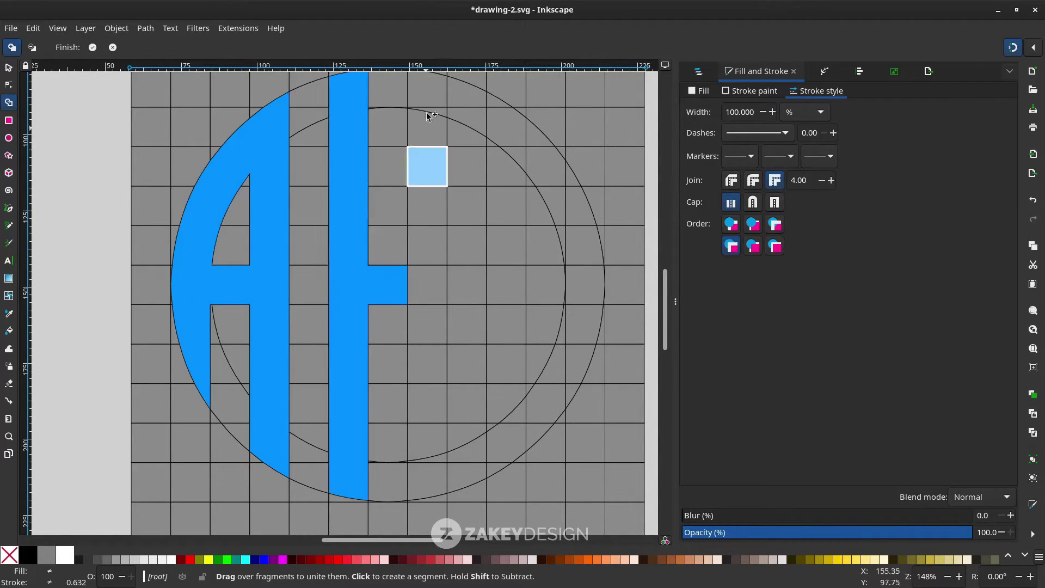
# - Unite the H's right stem inside the outer circle and connect it to the crossbar
pyautogui.keyDown('ctrl'); pyautogui.scroll(1, 427, 117); pyautogui.keyUp('ctrl')
pyautogui.scroll(1, 430, 126)
pyautogui.moveTo(429, 122); pyautogui.dragTo(436, 310)
pyautogui.scroll(-3, 436, 323)
pyautogui.moveTo(438, 173); pyautogui.dragTo(441, 321)
pyautogui.moveTo(383, 270); pyautogui.dragTo(425, 271)
pyautogui.scroll(-3, 425, 270)
pyautogui.moveTo(427, 202); pyautogui.dragTo(436, 398)
# - Unite the right A's vertical stem one cell away from the H, from the outer circle's upper edge to its lower edge
pyautogui.keyDown('ctrl'); pyautogui.scroll(-1, 436, 387); pyautogui.keyUp('ctrl')
pyautogui.scroll(2, 462, 235)
pyautogui.hscroll(1, 462, 231)
pyautogui.moveTo(456, 114); pyautogui.dragTo(462, 261)
pyautogui.keyDown('ctrl'); pyautogui.scroll(2, 468, 165); pyautogui.keyUp('ctrl')
pyautogui.moveTo(471, 168); pyautogui.dragTo(466, 359)
pyautogui.scroll(-3, 471, 215)
pyautogui.scroll(-3, 462, 299)
pyautogui.moveTo(461, 239); pyautogui.dragTo(467, 380)
pyautogui.scroll(-1, 471, 326)
pyautogui.moveTo(474, 289)
pyautogui.mouseDown()
pyautogui.moveTo(443, 370)
pyautogui.moveTo(442, 442)
pyautogui.mouseUp()
# - Unite the ring fragments right of the stem into the right A's curved leg, mirroring the left A
pyautogui.scroll(5, 499, 283)
pyautogui.moveTo(499, 245)
pyautogui.mouseDown()
pyautogui.moveTo(530, 255)
pyautogui.moveTo(564, 310)
pyautogui.mouseUp()
pyautogui.scroll(-2, 564, 310)
pyautogui.hscroll(2, 561, 305)
pyautogui.moveTo(478, 217)
pyautogui.mouseDown()
pyautogui.moveTo(499, 243)
pyautogui.moveTo(509, 204)
pyautogui.moveTo(494, 267)
pyautogui.moveTo(505, 371)
pyautogui.mouseUp()
pyautogui.scroll(-1, 502, 244)
# - Connect the right A's curved leg and stem with a one-cell-high crossbar in the middle row
pyautogui.keyDown('ctrl'); pyautogui.scroll(-2, 513, 277); pyautogui.keyUp('ctrl')
pyautogui.keyDown('ctrl'); pyautogui.scroll(2, 513, 272); pyautogui.keyUp('ctrl')
pyautogui.keyDown('ctrl'); pyautogui.scroll(2, 479, 240); pyautogui.keyUp('ctrl')
pyautogui.keyDown('ctrl'); pyautogui.scroll(-3, 474, 232); pyautogui.keyUp('ctrl')
pyautogui.keyDown('ctrl'); pyautogui.scroll(-2, 512, 320); pyautogui.keyUp('ctrl')
pyautogui.hscroll(-4, 513, 302)
pyautogui.hscroll(4, 511, 289)
pyautogui.keyDown('ctrl'); pyautogui.scroll(2, 504, 261); pyautogui.keyUp('ctrl')
pyautogui.moveTo(519, 278); pyautogui.dragTo(495, 281)
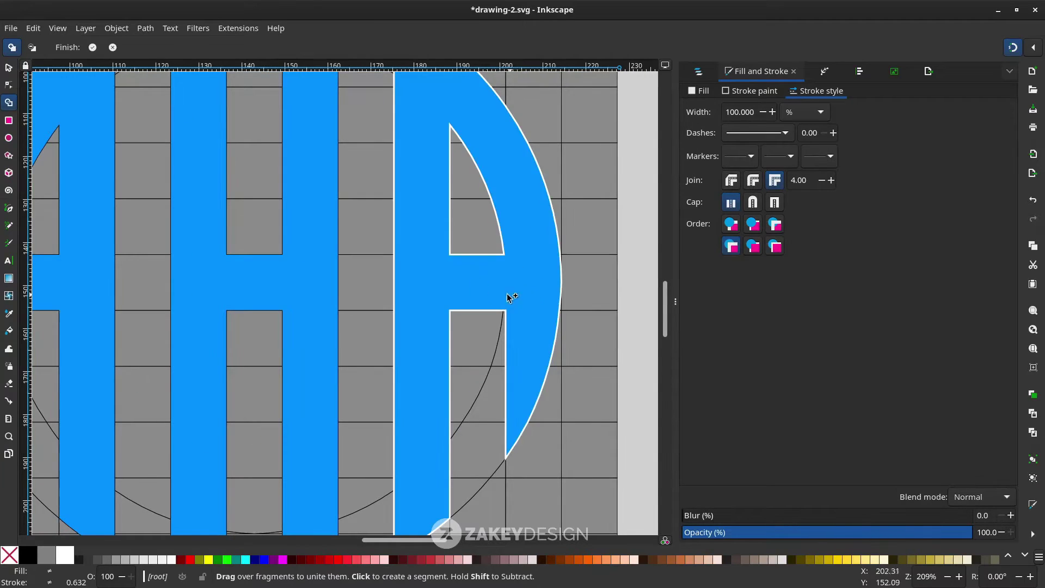
pyautogui.keyDown('ctrl'); pyautogui.scroll(-2, 516, 294); pyautogui.keyUp('ctrl')
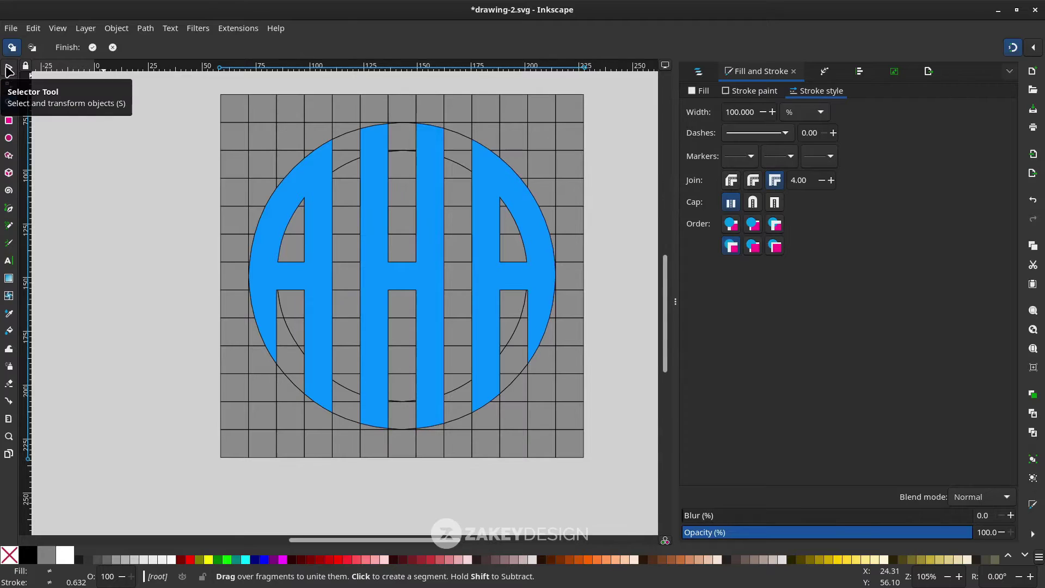
# - Finish the Shape Builder, fill the three letter shapes with black and remove their stroke
pyautogui.click(9, 70)
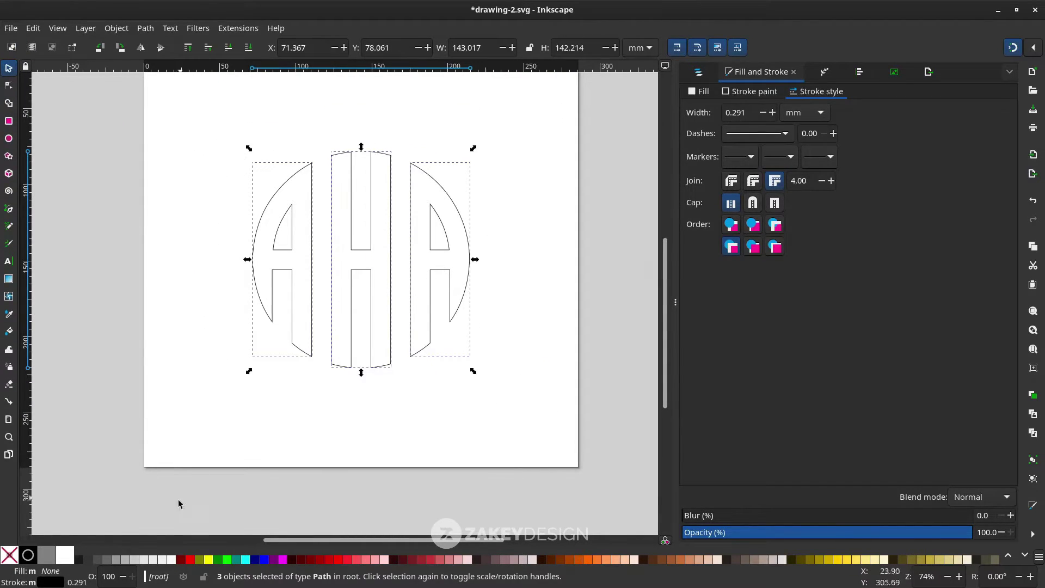
pyautogui.click(28, 555)
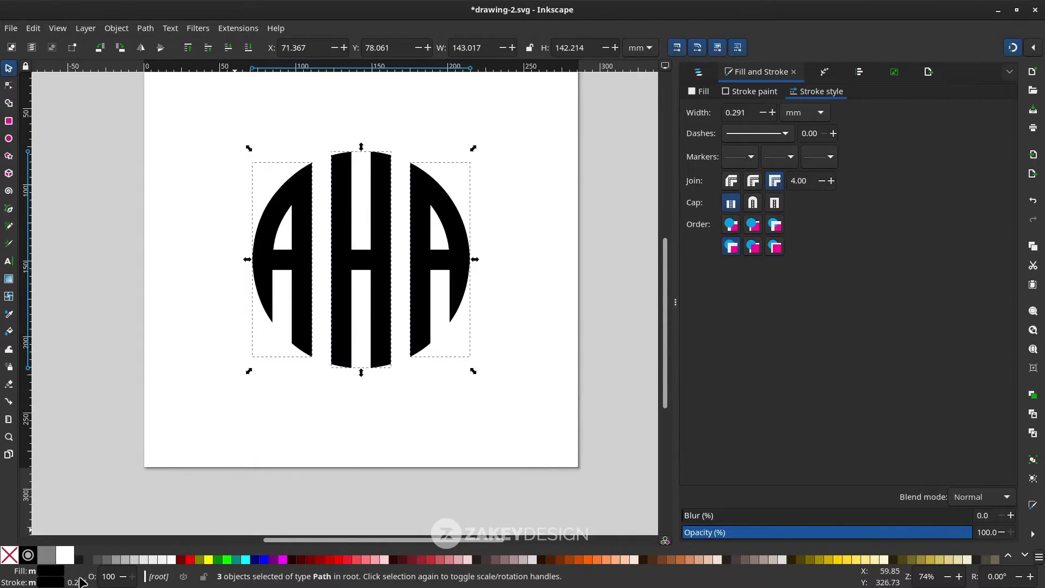
pyautogui.rightClick(59, 582)
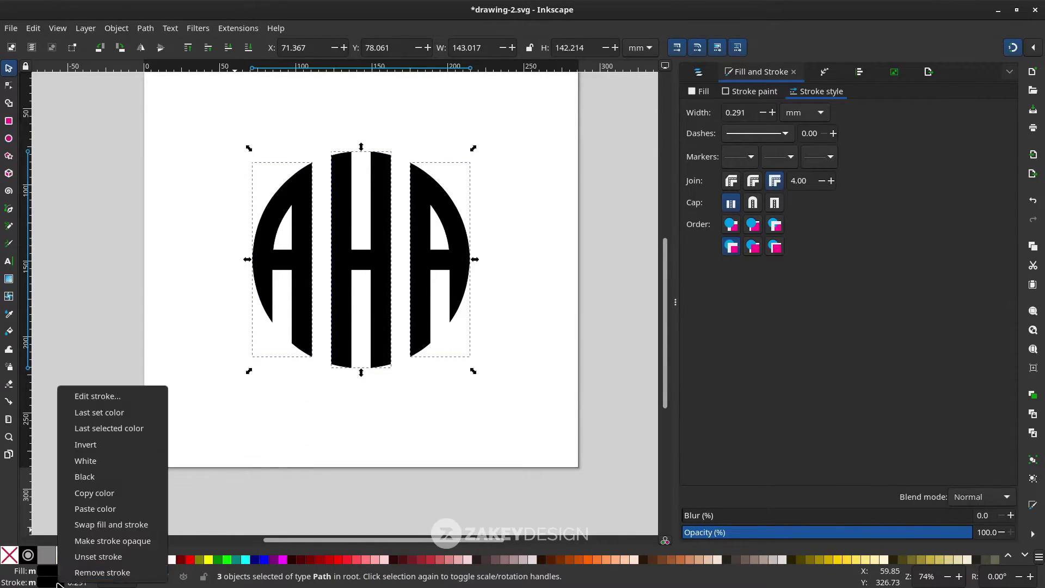
pyautogui.click(64, 574)
pyautogui.scroll(-1, 272, 419)
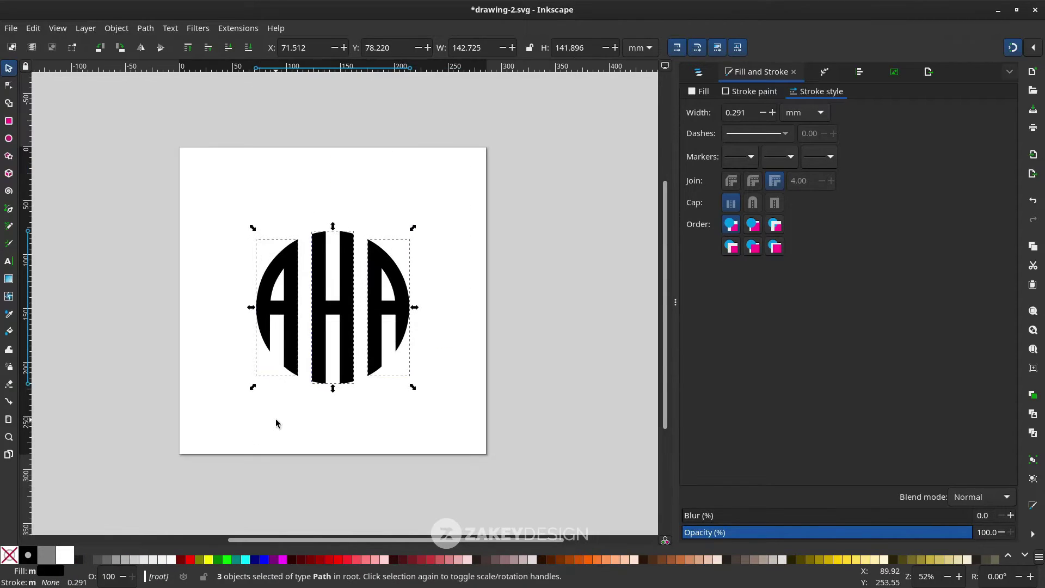
pyautogui.press('Escape')
pyautogui.hscroll(-2, 348, 324)
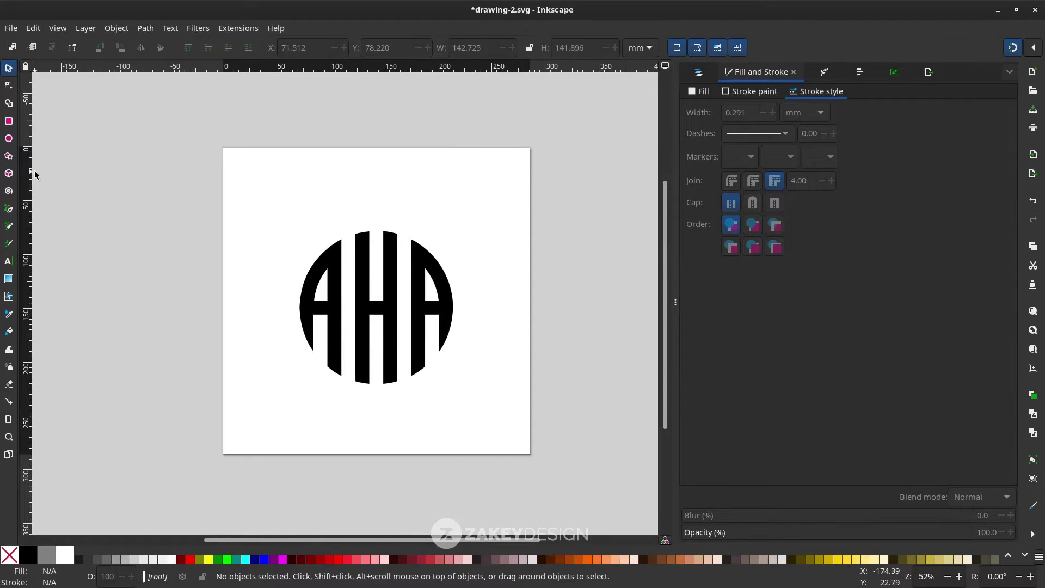
# - Draw a circle about 161 mm wide overlapping the monogram's upper part and swap its fill and stroke for a black outline
pyautogui.click(9, 139)
pyautogui.moveTo(377, 199); pyautogui.dragTo(463, 310)
pyautogui.keyDown('ctrl'); pyautogui.scroll(1, 397, 214); pyautogui.keyUp('ctrl')
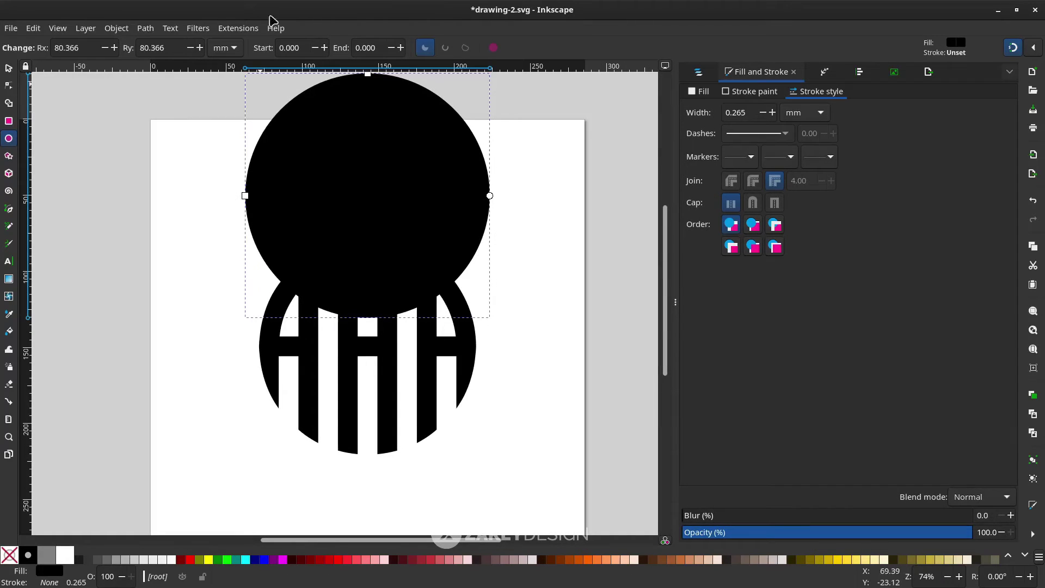
pyautogui.rightClick(53, 574)
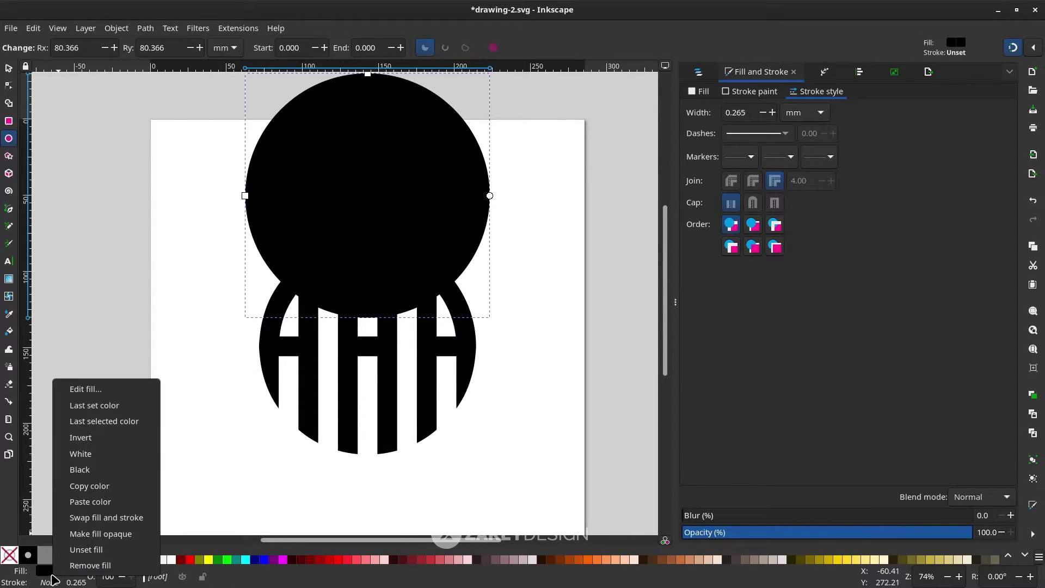
pyautogui.click(104, 518)
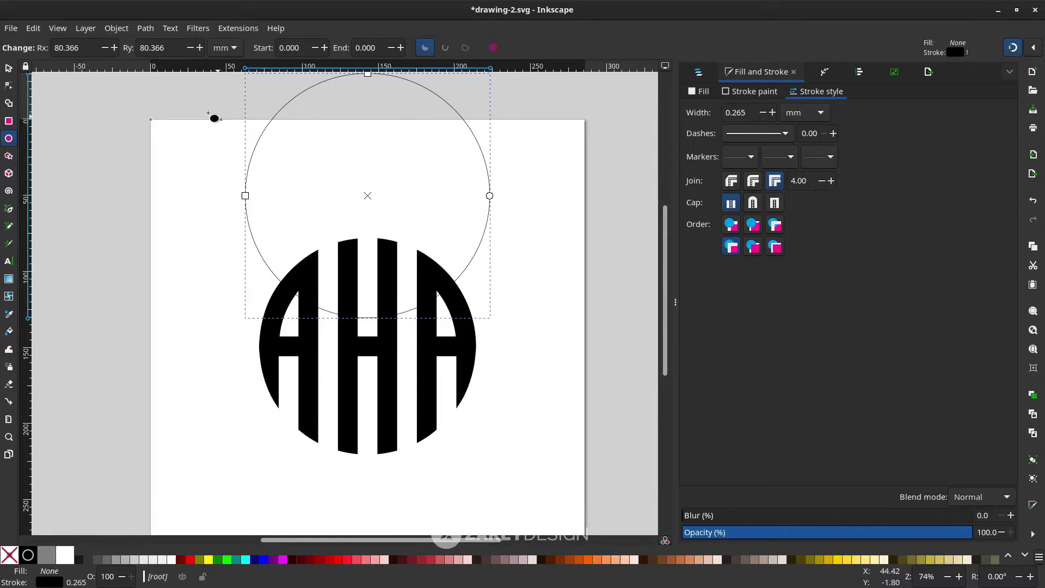
# - Select the outline circle and the H, and center them on the horizontal axis relative to the last selected object
pyautogui.click(8, 69)
pyautogui.click(240, 183)
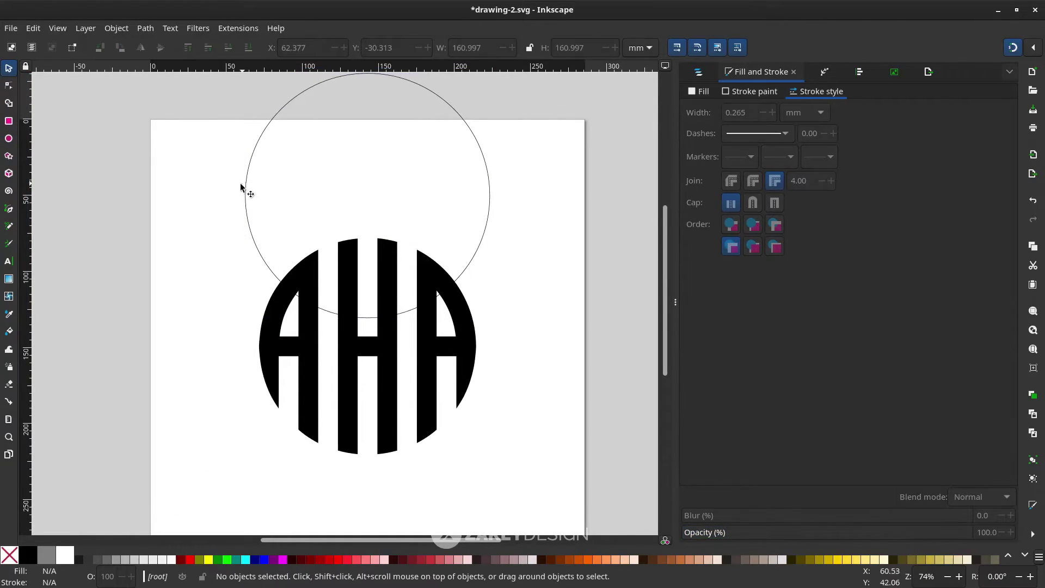
pyautogui.press('shift')
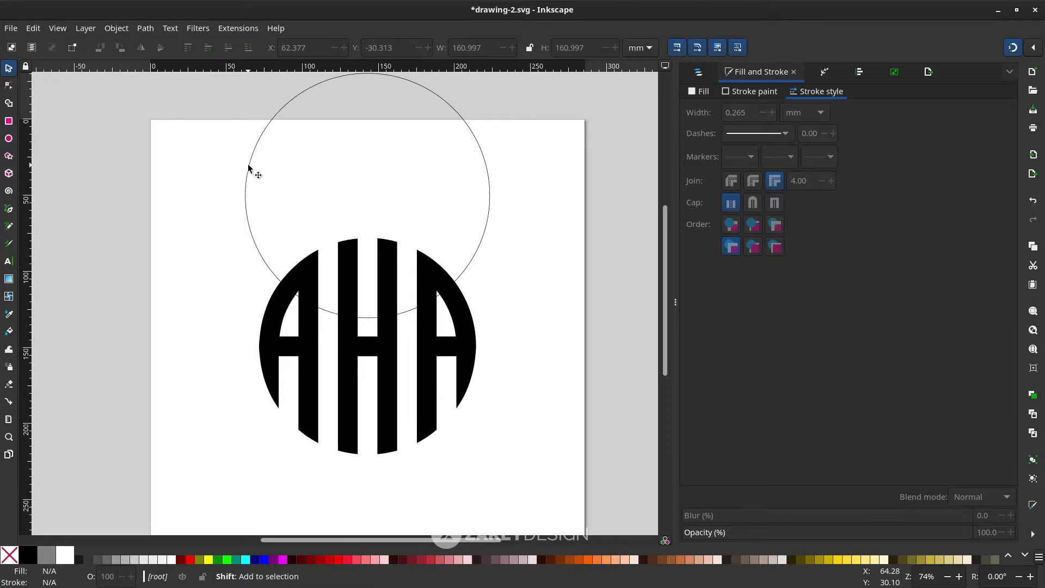
pyautogui.keyDown('shift'); pyautogui.click(248, 169); pyautogui.keyUp('shift')
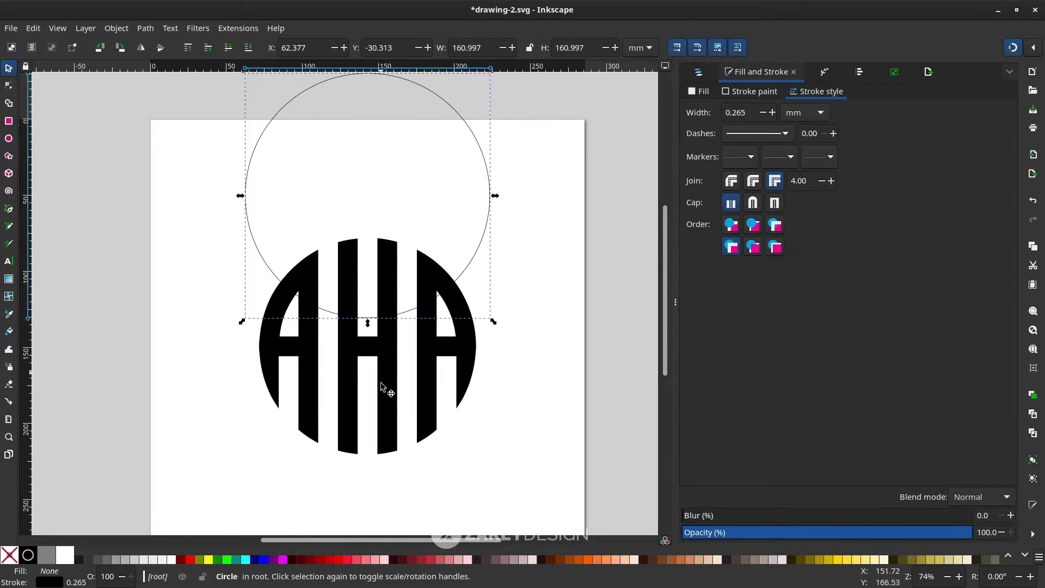
pyautogui.keyDown('shift'); pyautogui.click(383, 353); pyautogui.keyUp('shift')
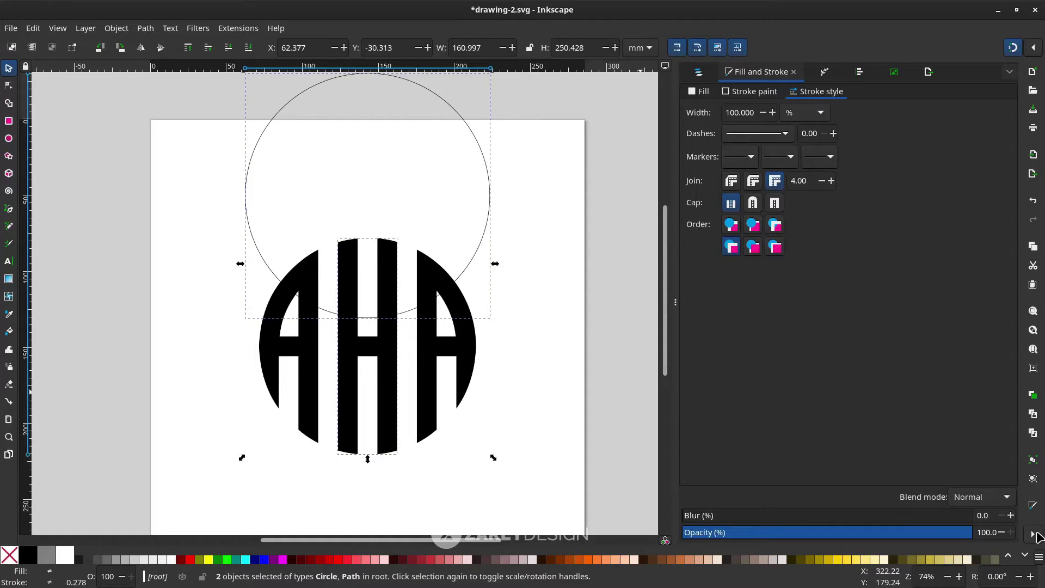
pyautogui.click(1035, 535)
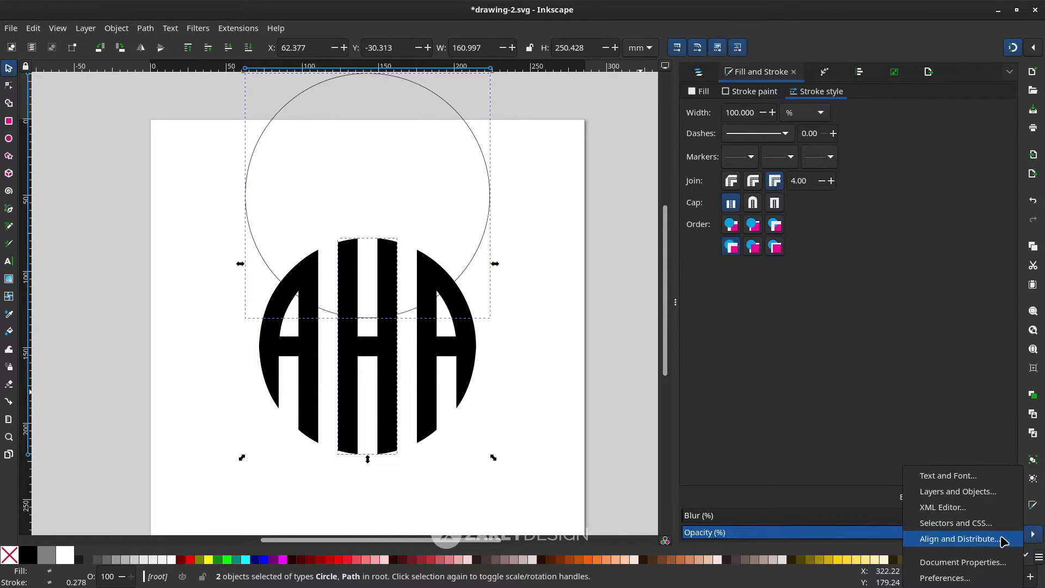
pyautogui.click(1003, 539)
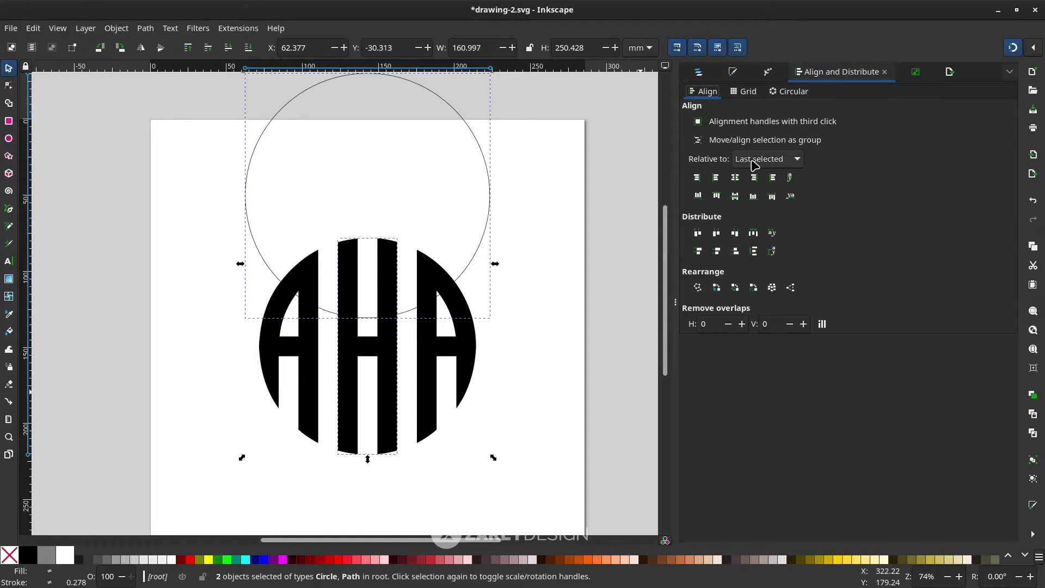
pyautogui.click(755, 159)
pyautogui.click(755, 159)
pyautogui.click(734, 197)
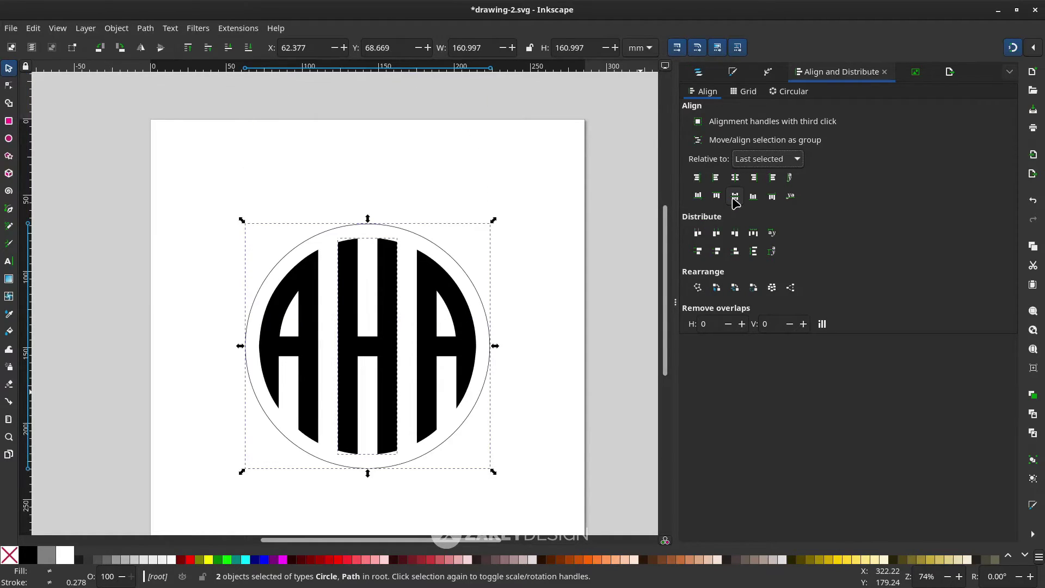
pyautogui.hscroll(-2, 546, 413)
pyautogui.click(576, 401)
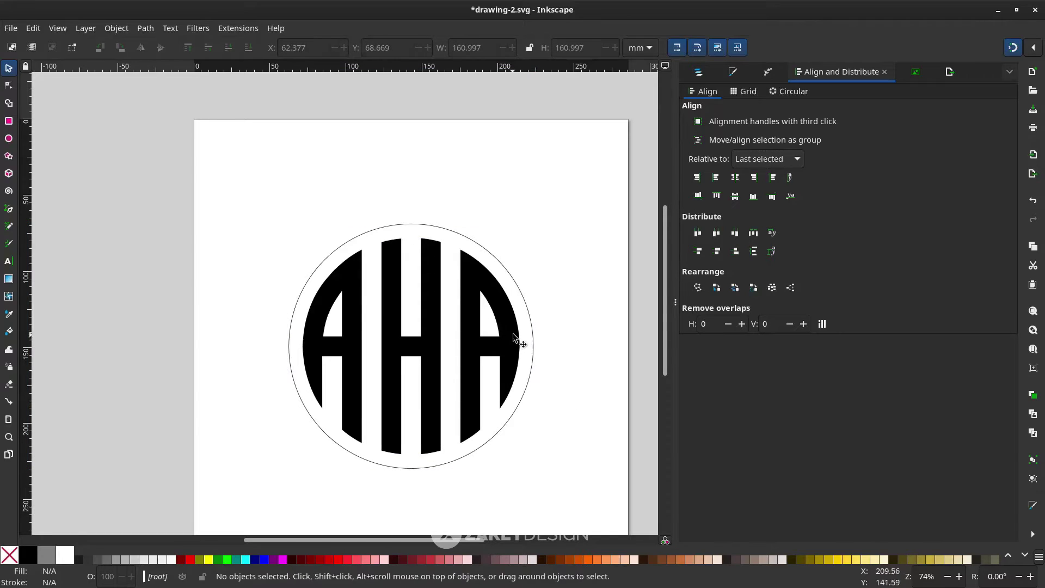
# - Set the outline circle's stroke width to 20 px
pyautogui.click(535, 333)
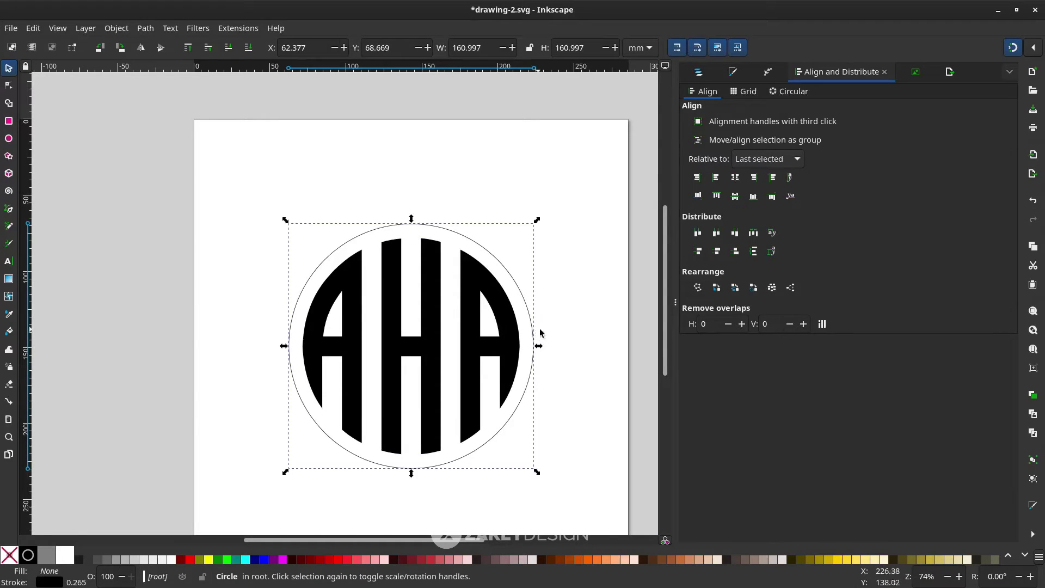
pyautogui.click(733, 78)
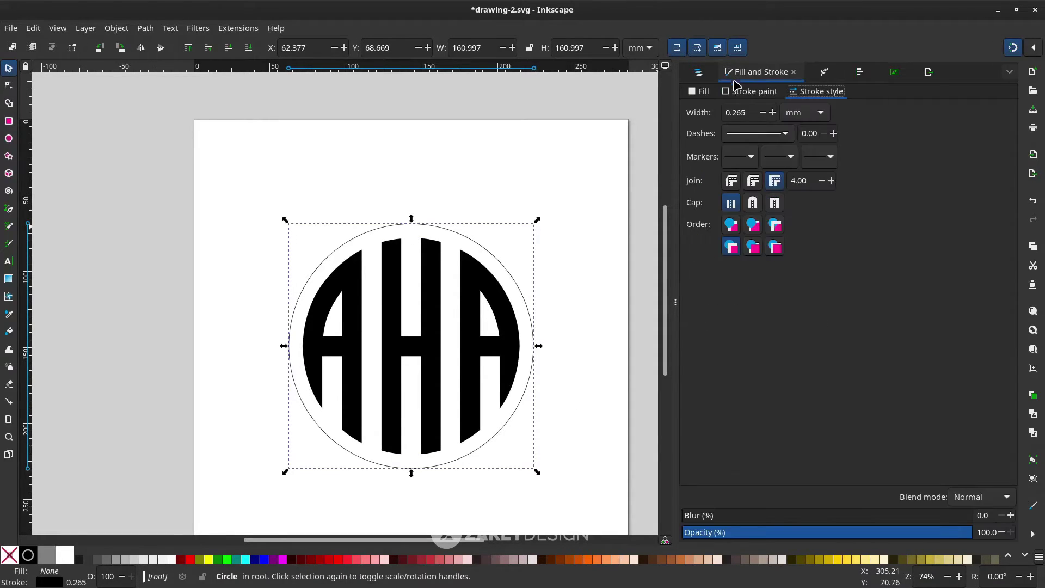
pyautogui.click(802, 117)
pyautogui.click(793, 134)
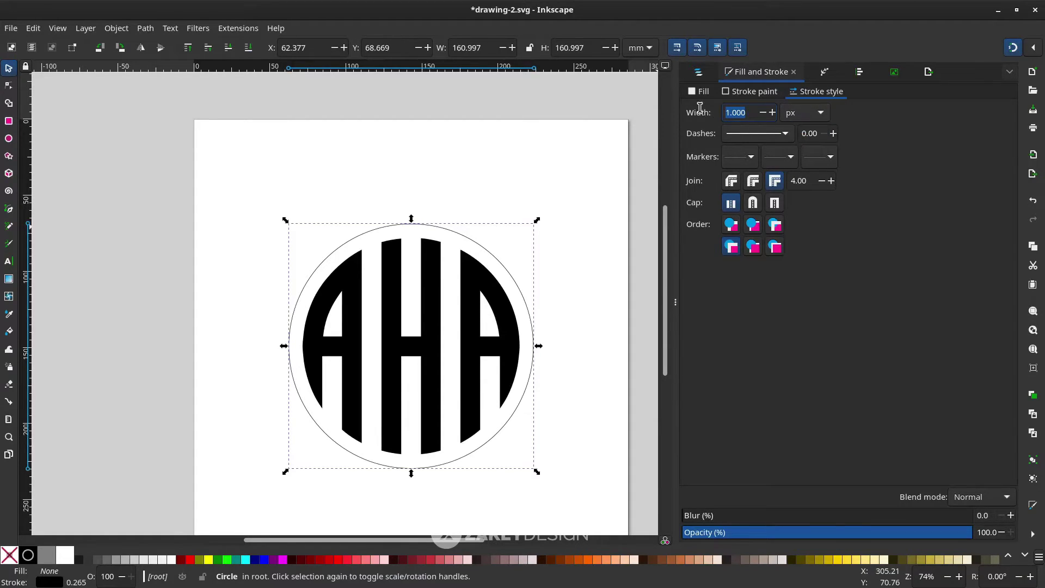
pyautogui.write('20')
pyautogui.press('Return')
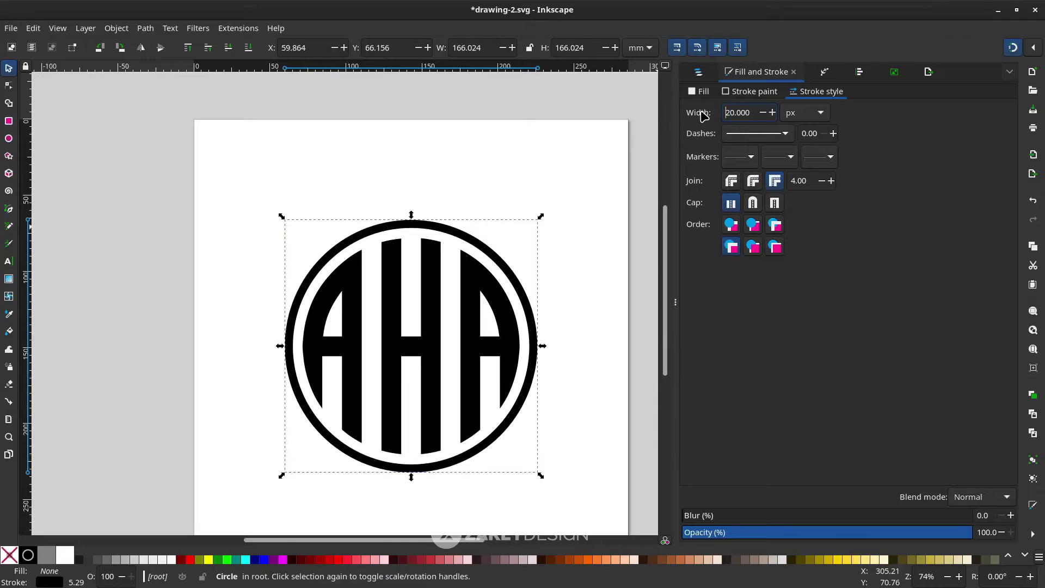
pyautogui.click(633, 366)
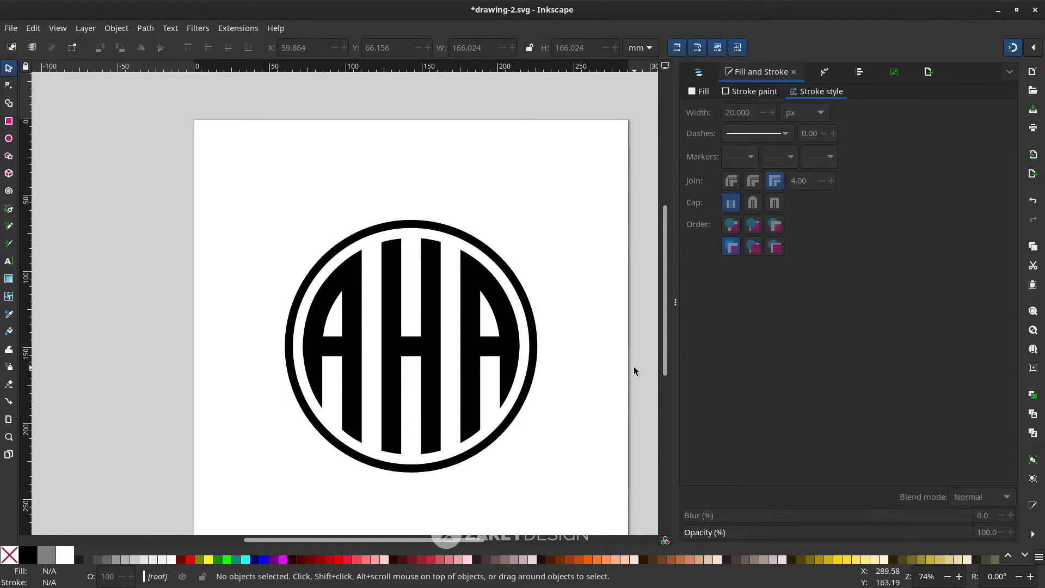
# - Group the three letters and the surrounding circle into one object
pyautogui.scroll(-2, 632, 366)
pyautogui.hscroll(4, 620, 359)
pyautogui.scroll(-2, 606, 351)
pyautogui.moveTo(574, 428)
pyautogui.mouseDown()
pyautogui.moveTo(381, 291)
pyautogui.moveTo(323, 203)
pyautogui.moveTo(314, 207)
pyautogui.moveTo(581, 438)
pyautogui.moveTo(569, 433)
pyautogui.mouseUp()
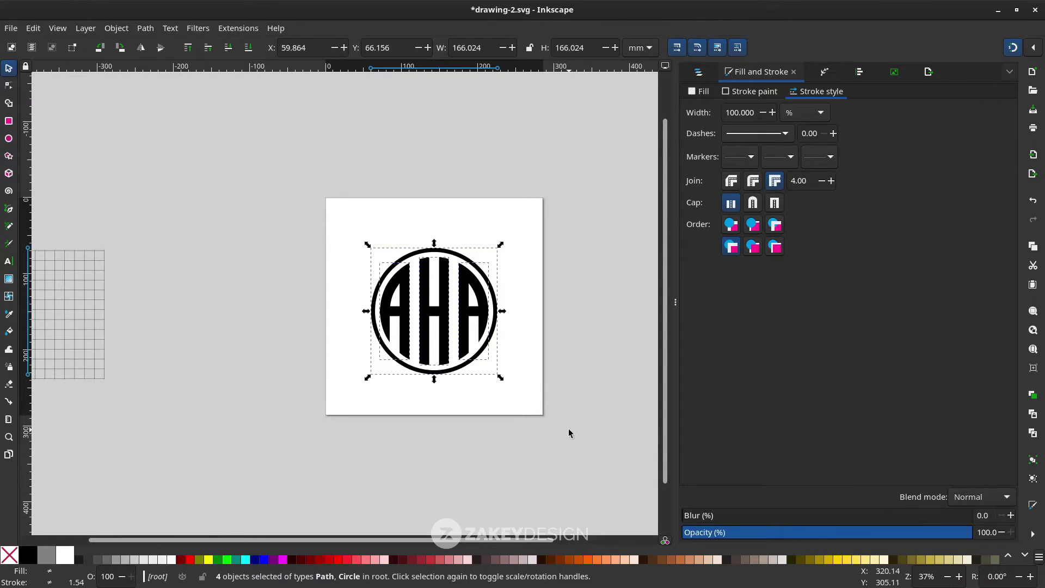
pyautogui.rightClick(442, 337)
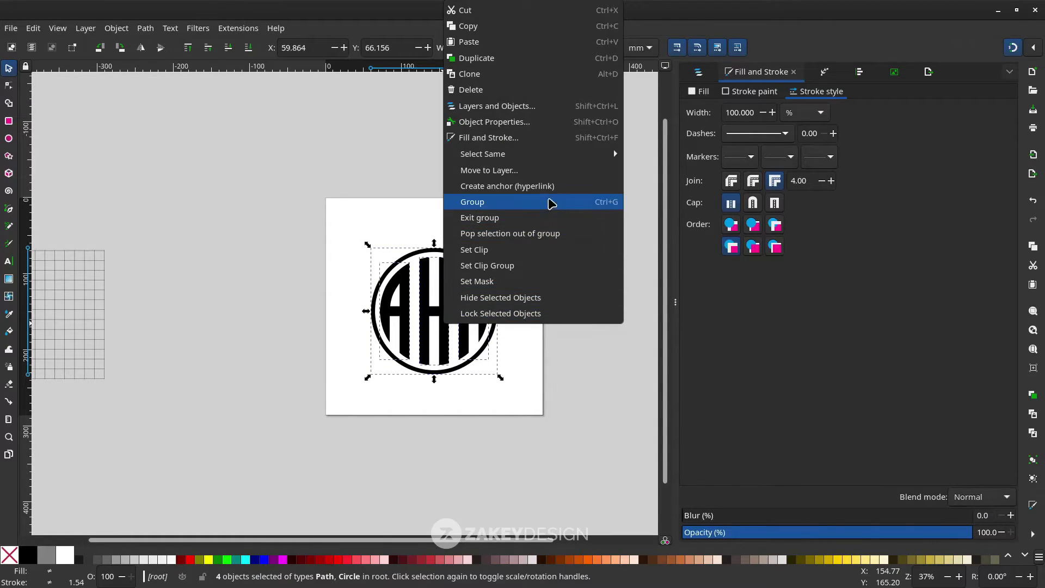
pyautogui.click(537, 202)
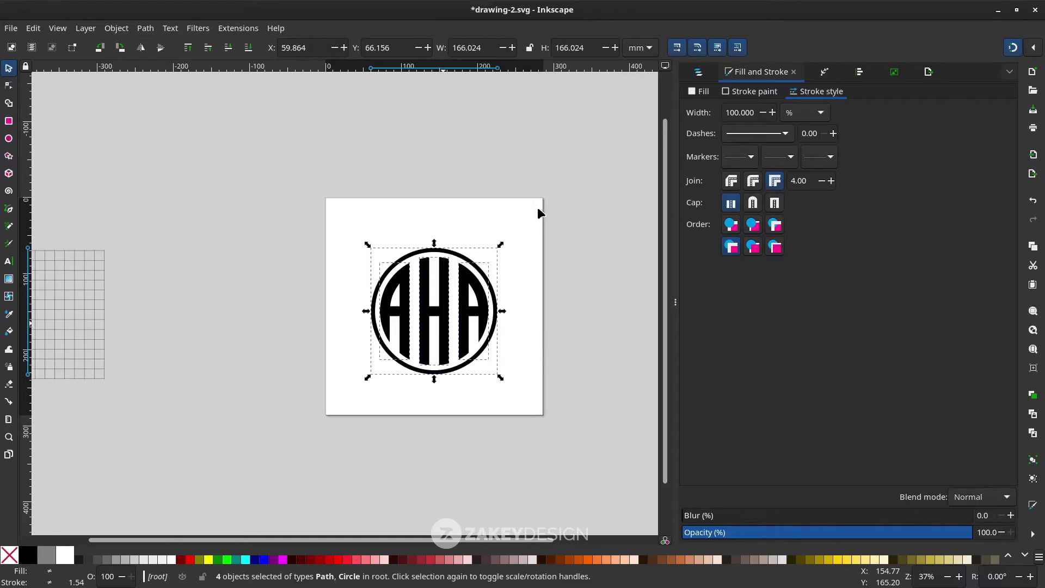
# - Center the monogram group on the page along both axes and save the drawing
pyautogui.click(1036, 534)
pyautogui.click(1007, 539)
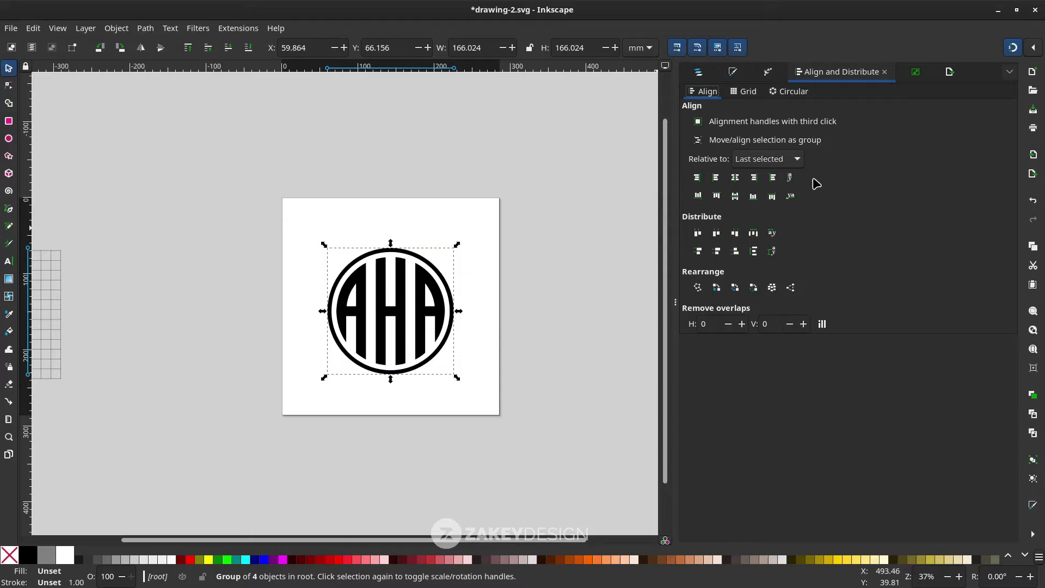
pyautogui.click(777, 163)
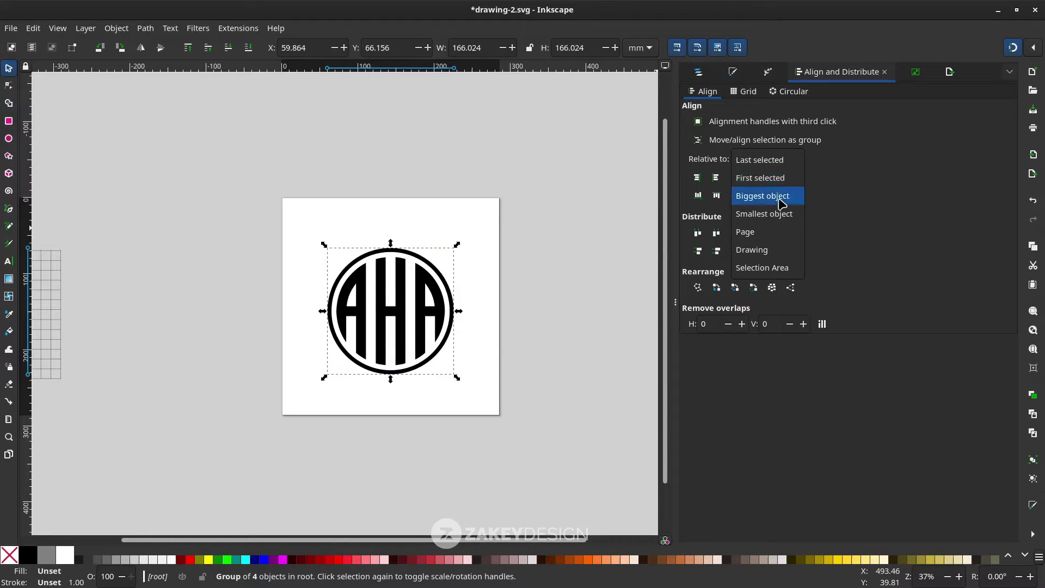
pyautogui.click(783, 234)
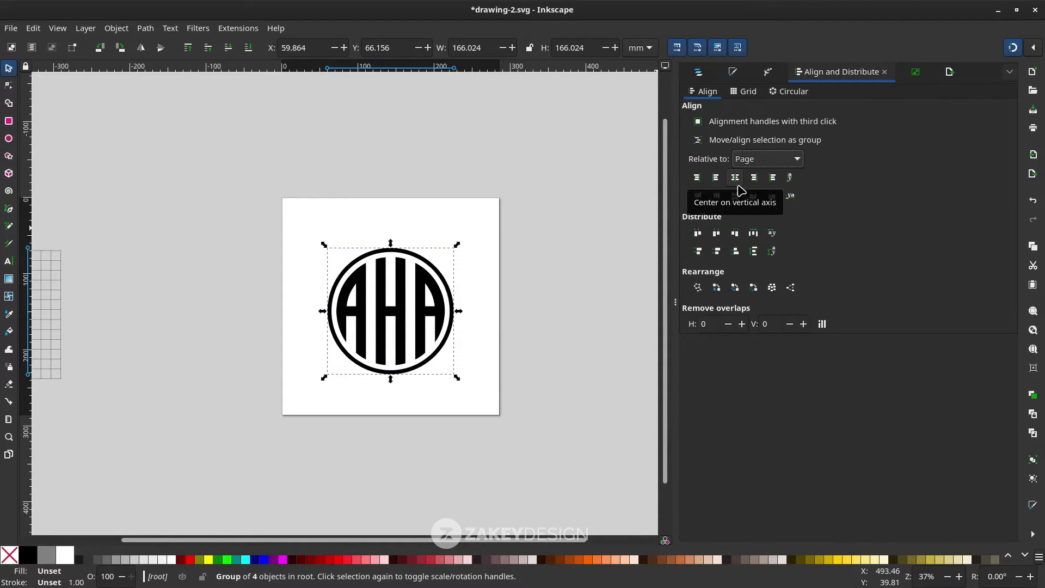
pyautogui.click(741, 187)
pyautogui.click(736, 196)
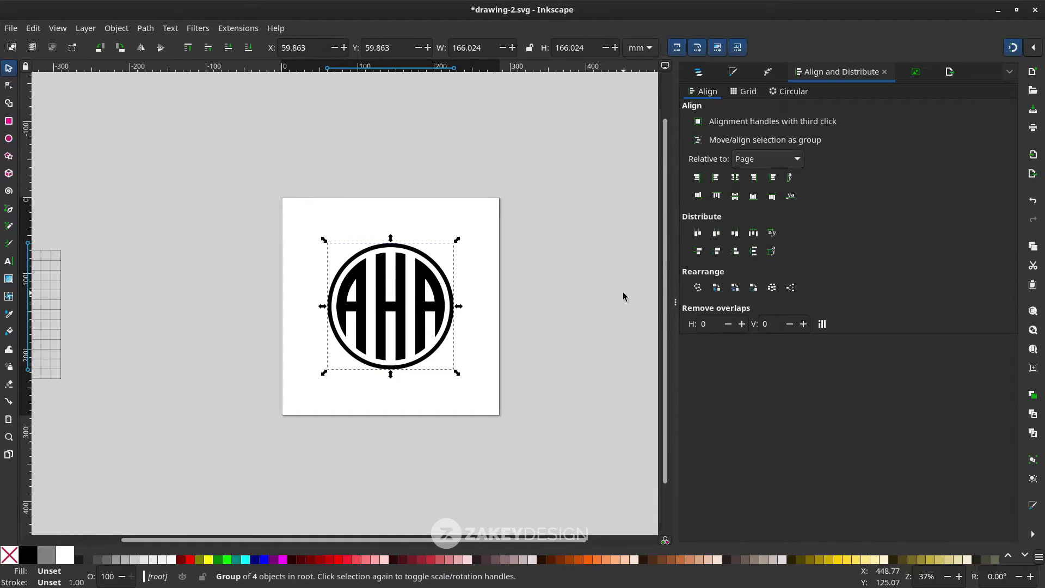
pyautogui.click(508, 313)
pyautogui.hotkey('ctrl', 's')
# - Add a second page beside the monogram's page and move the whole line grid onto it
pyautogui.scroll(-1, 508, 315)
pyautogui.hscroll(3, 483, 384)
pyautogui.hscroll(-1, 482, 385)
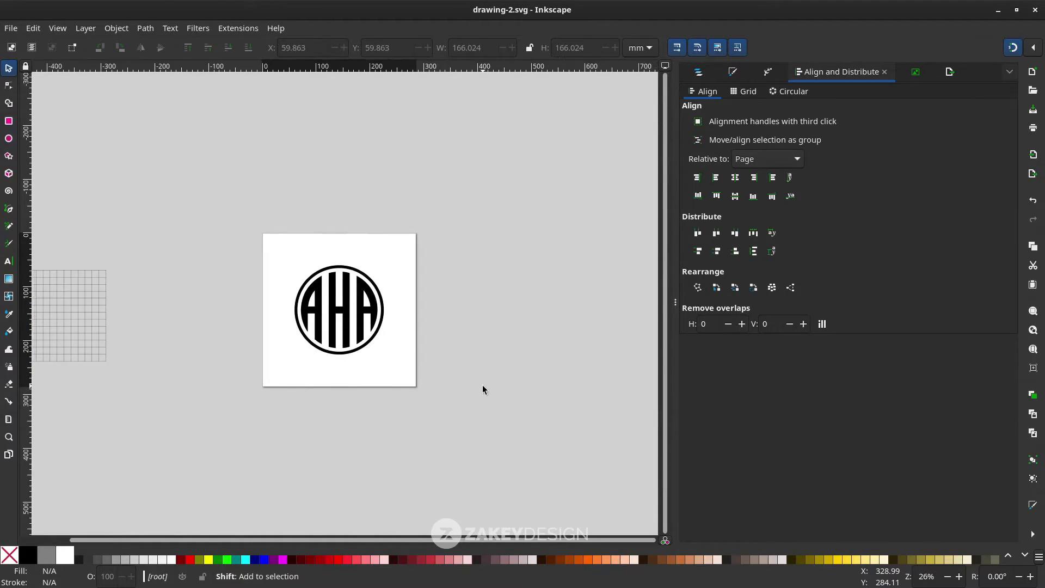
pyautogui.click(9, 455)
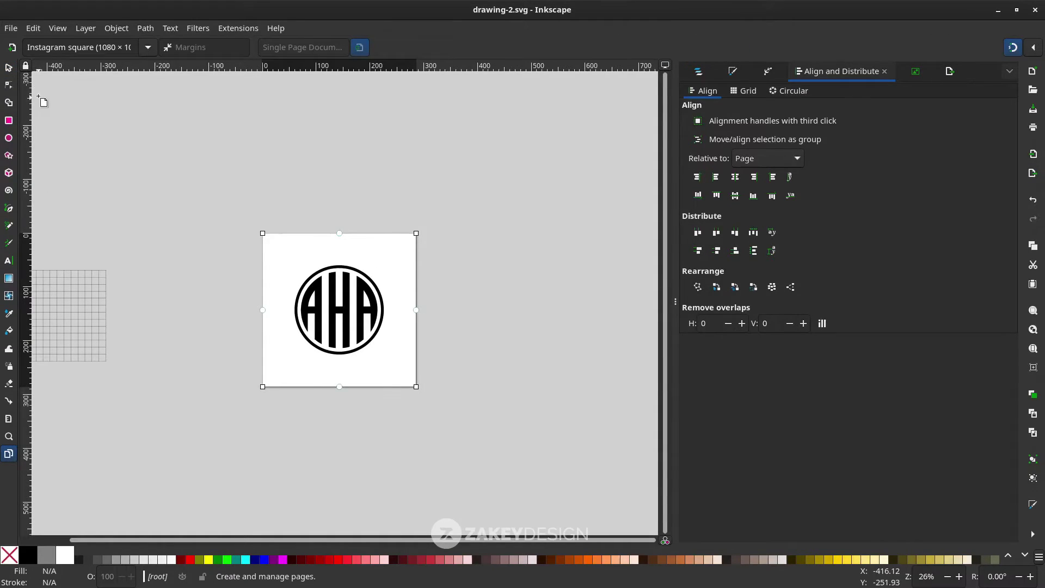
pyautogui.click(11, 48)
pyautogui.hscroll(-4, 229, 329)
pyautogui.moveTo(121, 214); pyautogui.dragTo(325, 435)
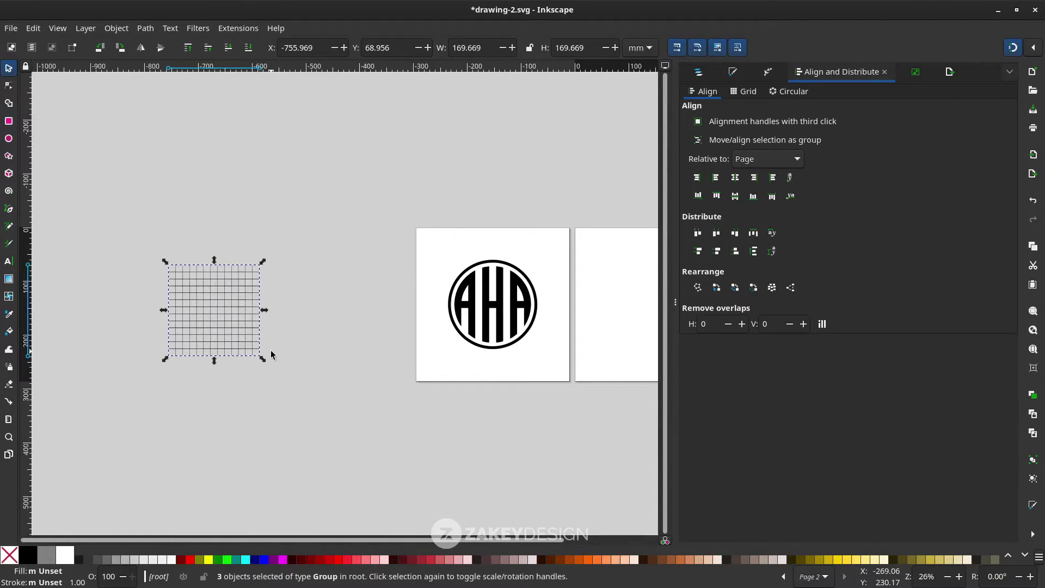
pyautogui.moveTo(204, 293)
pyautogui.mouseDown()
pyautogui.moveTo(471, 330)
pyautogui.moveTo(648, 299)
pyautogui.moveTo(634, 301)
pyautogui.mouseUp()
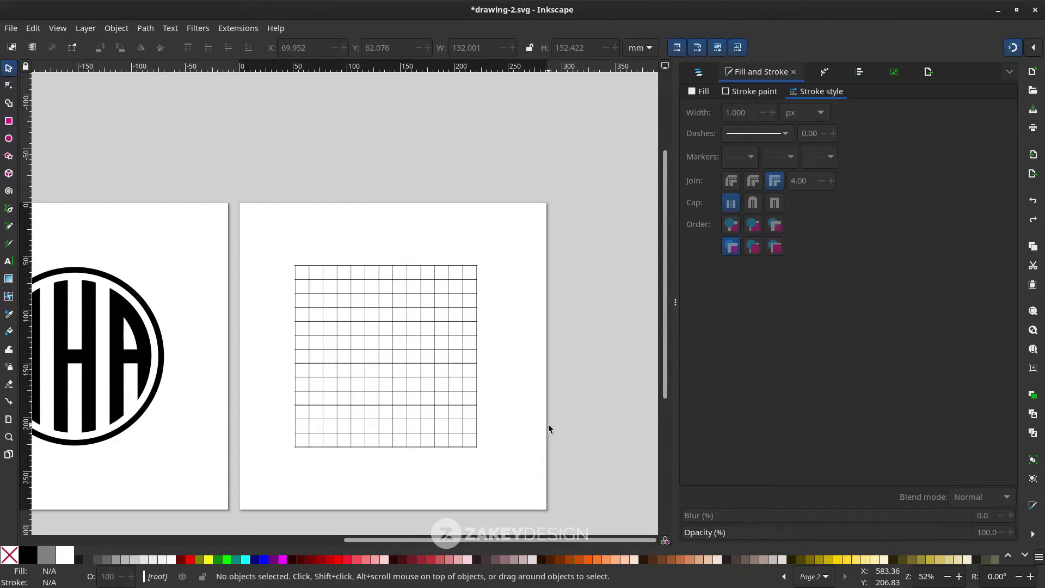
# - Draw a regular polygon with 6 corners outward from the middle of the grid
pyautogui.click(9, 156)
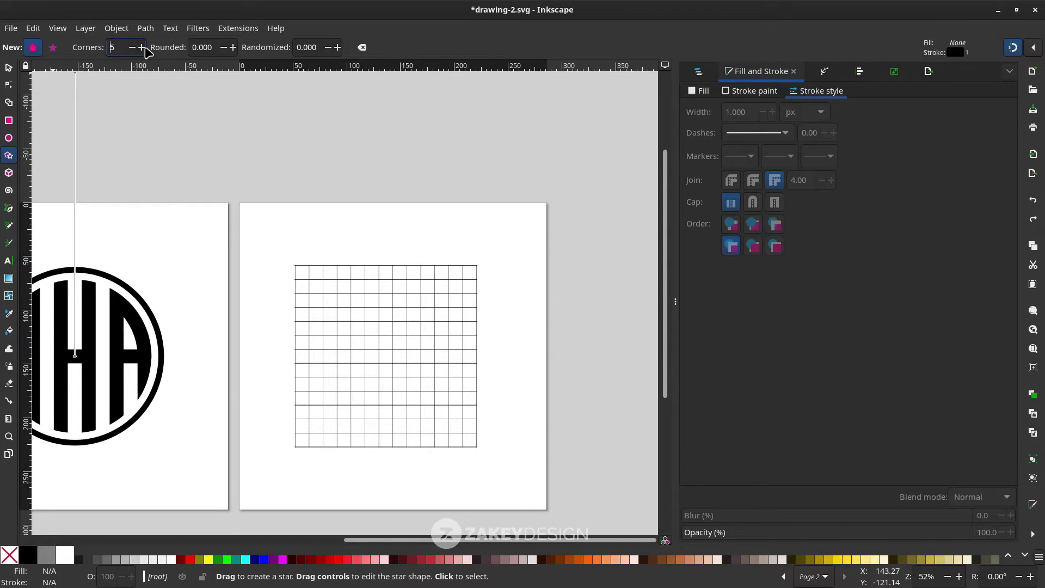
pyautogui.scroll(1, 398, 382)
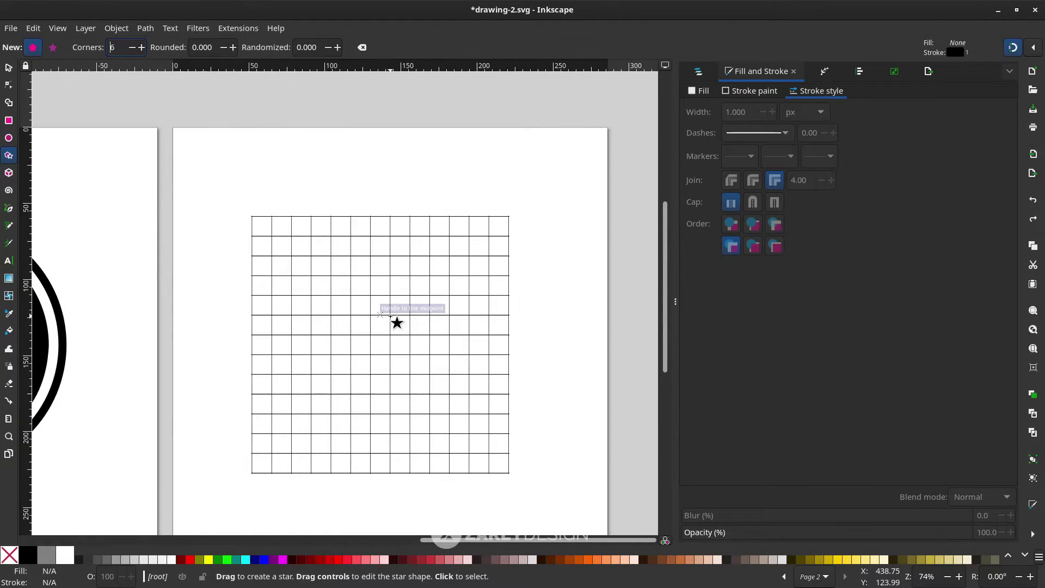
pyautogui.moveTo(390, 345); pyautogui.dragTo(462, 386)
pyautogui.scroll(1, 344, 384)
# - Enlarge the hexagon proportionally to about 117 by 135 mm and center it on the grid
pyautogui.click(9, 68)
pyautogui.moveTo(295, 196); pyautogui.dragTo(251, 179)
pyautogui.moveTo(249, 175); pyautogui.dragTo(250, 175)
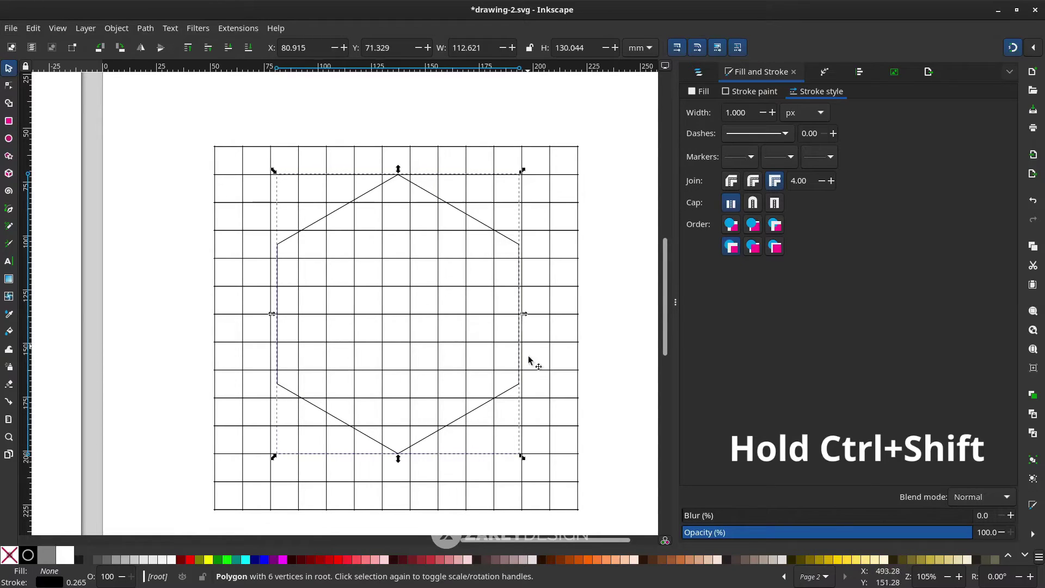
pyautogui.moveTo(523, 457); pyautogui.dragTo(526, 461)
pyautogui.moveTo(271, 168); pyautogui.dragTo(266, 165)
pyautogui.moveTo(459, 204); pyautogui.dragTo(459, 209)
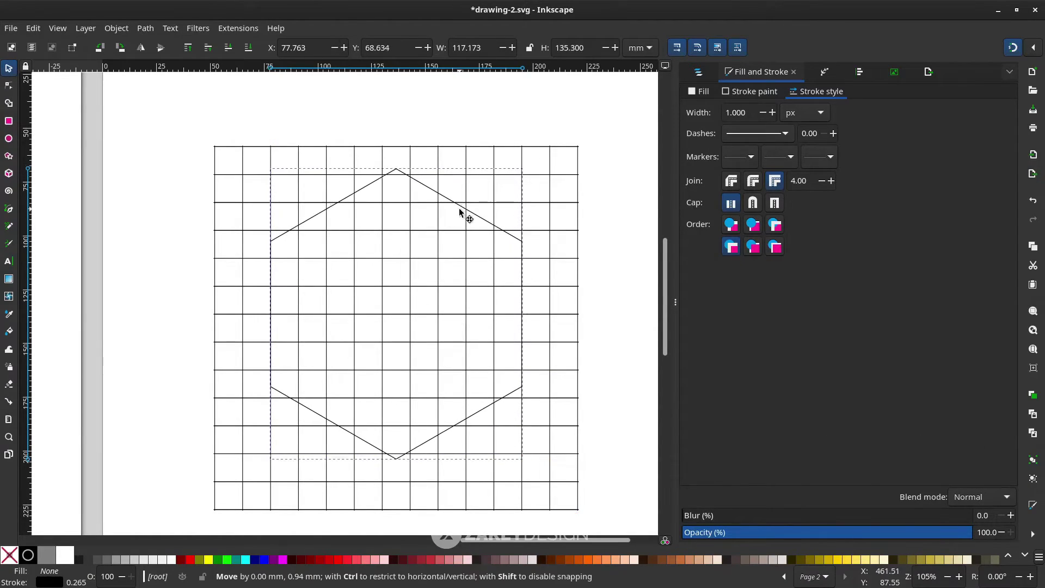
pyautogui.moveTo(460, 212); pyautogui.dragTo(460, 211)
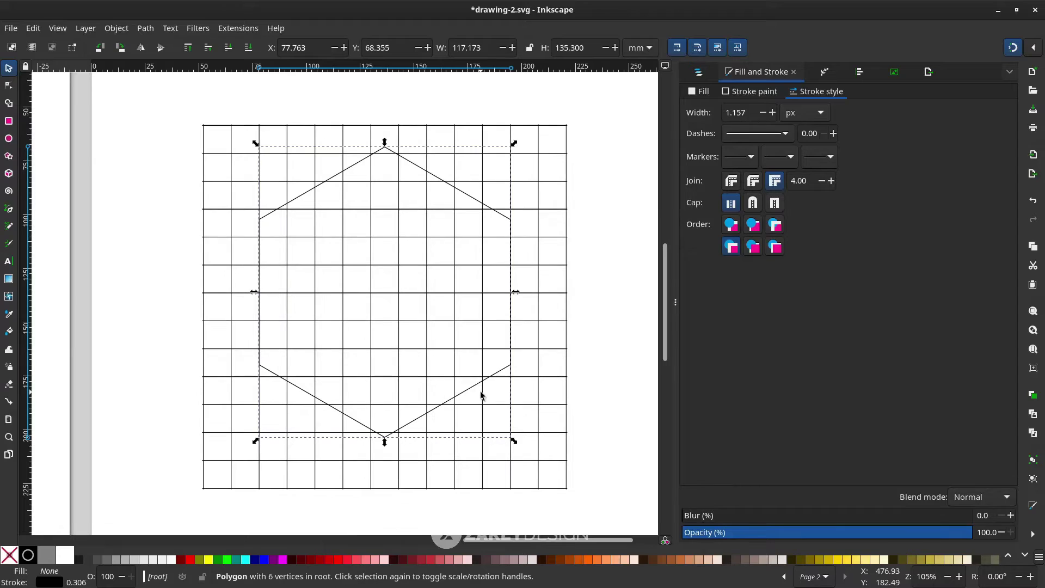
# - Duplicate the hexagon and shrink the copy about its center until its vertical sides lie one grid cell inside the original
pyautogui.press('ctrl')
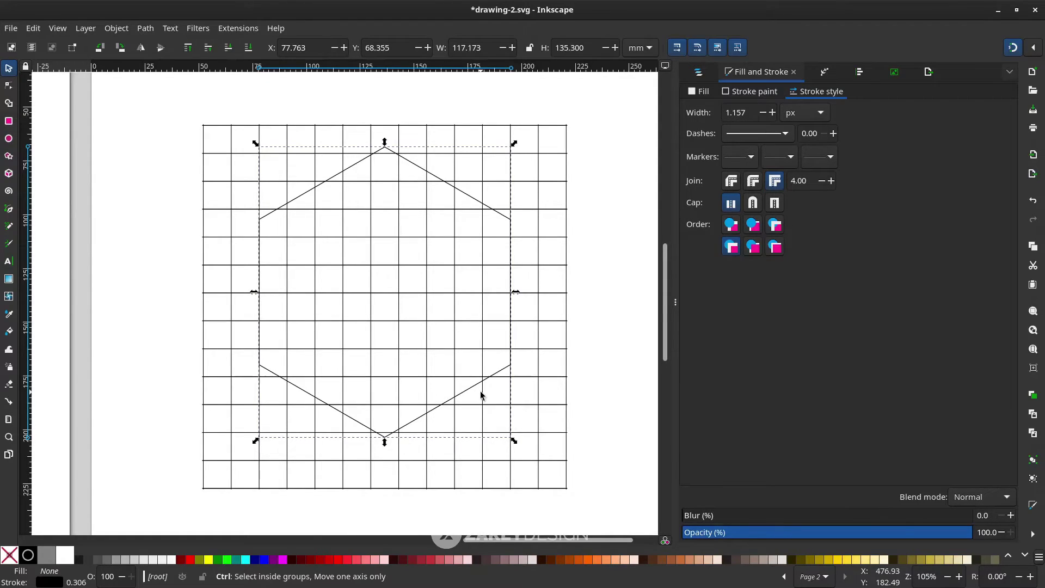
pyautogui.moveTo(517, 446); pyautogui.dragTo(483, 404)
pyautogui.scroll(-2, 503, 420)
pyautogui.click(589, 455)
# - Select the line grid and both hexagons and start the Shape Builder on them
pyautogui.scroll(-2, 588, 457)
pyautogui.scroll(1, 561, 408)
pyautogui.moveTo(573, 469); pyautogui.dragTo(207, 91)
pyautogui.click(597, 469)
pyautogui.moveTo(598, 469); pyautogui.dragTo(18, 101)
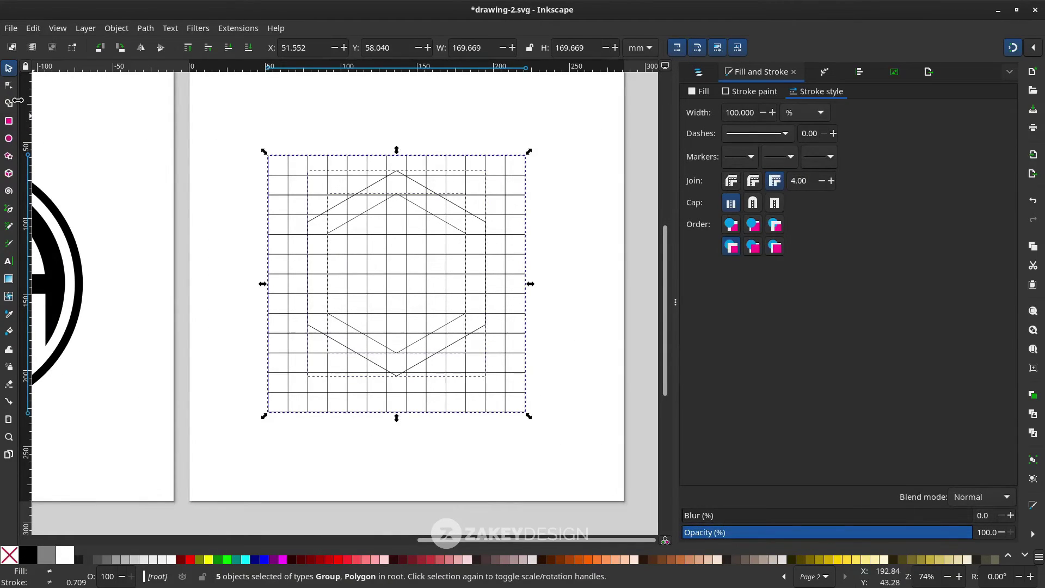
pyautogui.click(9, 102)
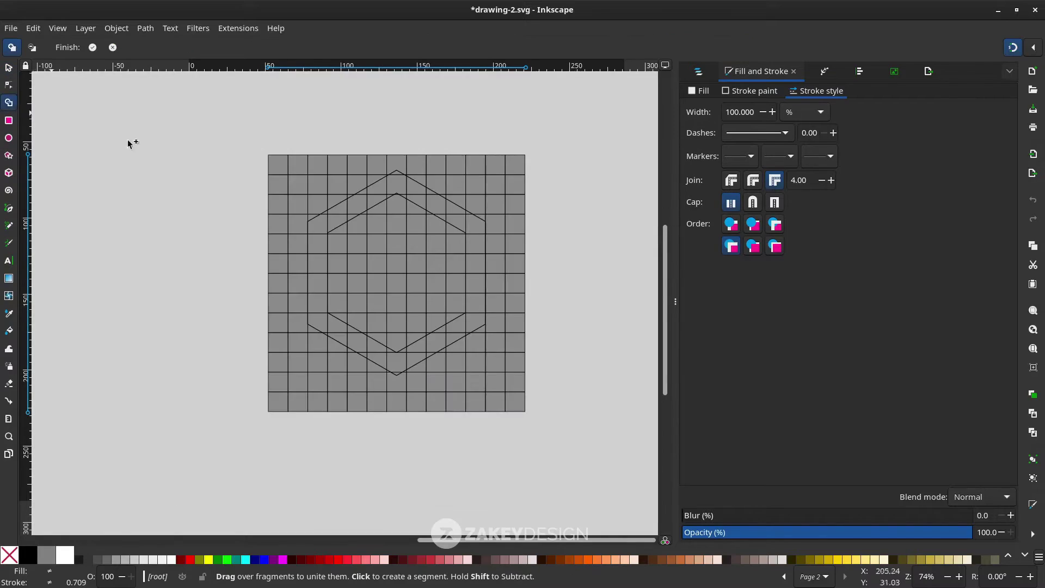
# - Unite the fragments between the hexagons' upper-left edges with a one-cell-wide left side and a short stem near the center
pyautogui.scroll(2, 382, 282)
pyautogui.scroll(2, 285, 284)
pyautogui.hscroll(-2, 288, 301)
pyautogui.scroll(-2, 289, 301)
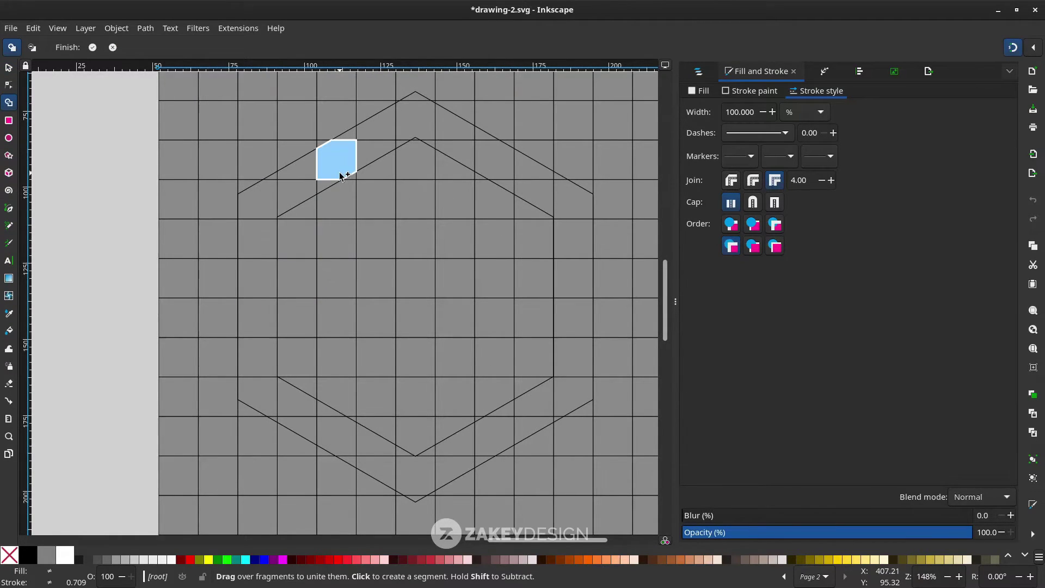
pyautogui.moveTo(374, 256)
pyautogui.mouseDown()
pyautogui.moveTo(377, 148)
pyautogui.moveTo(363, 135)
pyautogui.moveTo(323, 177)
pyautogui.mouseUp()
pyautogui.scroll(2, 375, 146)
pyautogui.hscroll(-4, 294, 204)
pyautogui.moveTo(303, 218)
pyautogui.mouseDown()
pyautogui.moveTo(378, 215)
pyautogui.moveTo(244, 264)
pyautogui.moveTo(267, 219)
pyautogui.mouseUp()
# - Unite a one-cell-high horizontal bar with the lower end of the left side, extending to the short stem's outer edge
pyautogui.scroll(-2, 227, 311)
pyautogui.moveTo(233, 305)
pyautogui.mouseDown()
pyautogui.moveTo(229, 361)
pyautogui.moveTo(344, 359)
pyautogui.mouseUp()
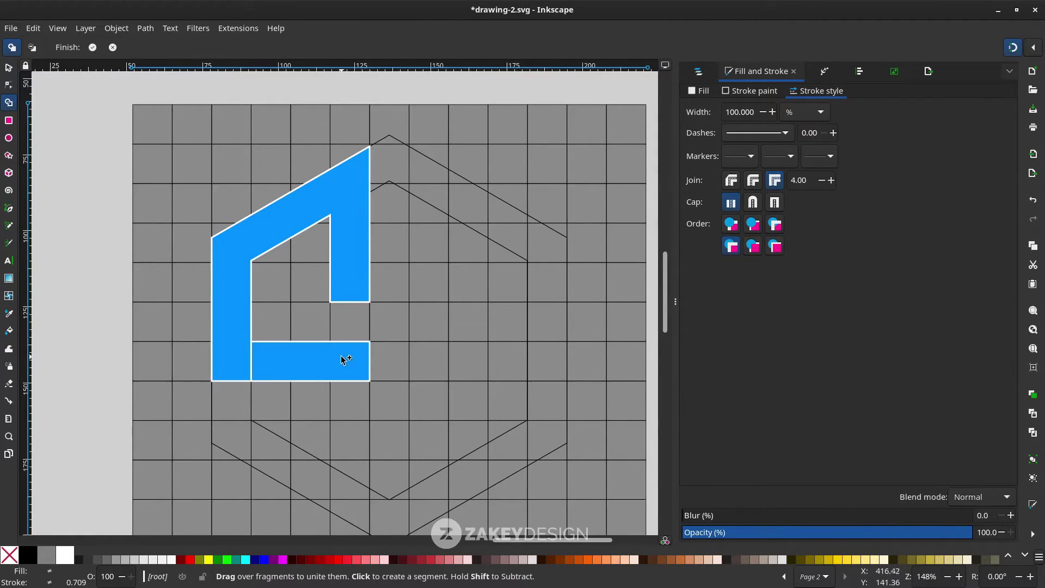
pyautogui.scroll(2, 233, 368)
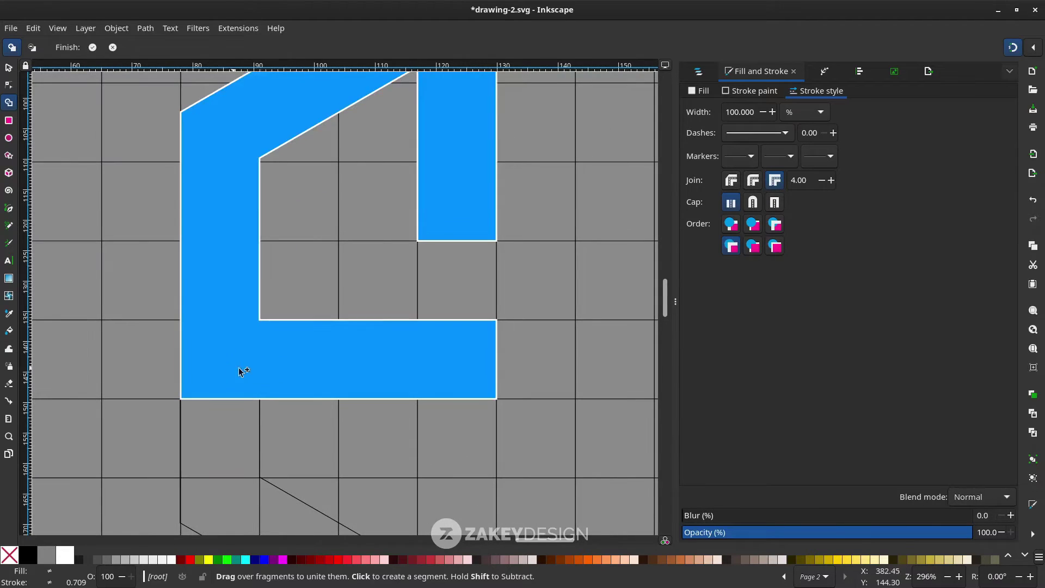
# - Unite the bar's outer end with a one-cell-wide stem downward and the fragments between the hexagons' lower-left edges, completing the letter S
pyautogui.scroll(-2, 380, 358)
pyautogui.moveTo(427, 357)
pyautogui.mouseDown()
pyautogui.moveTo(421, 415)
pyautogui.moveTo(415, 505)
pyautogui.moveTo(321, 437)
pyautogui.mouseUp()
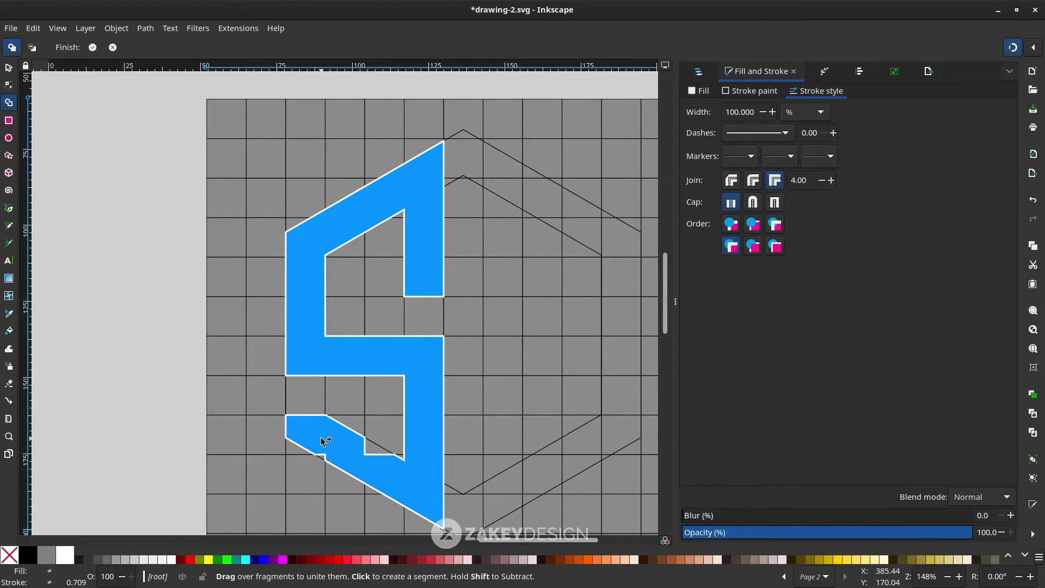
pyautogui.scroll(1, 319, 437)
pyautogui.moveTo(395, 456); pyautogui.dragTo(327, 434)
pyautogui.scroll(-1, 368, 425)
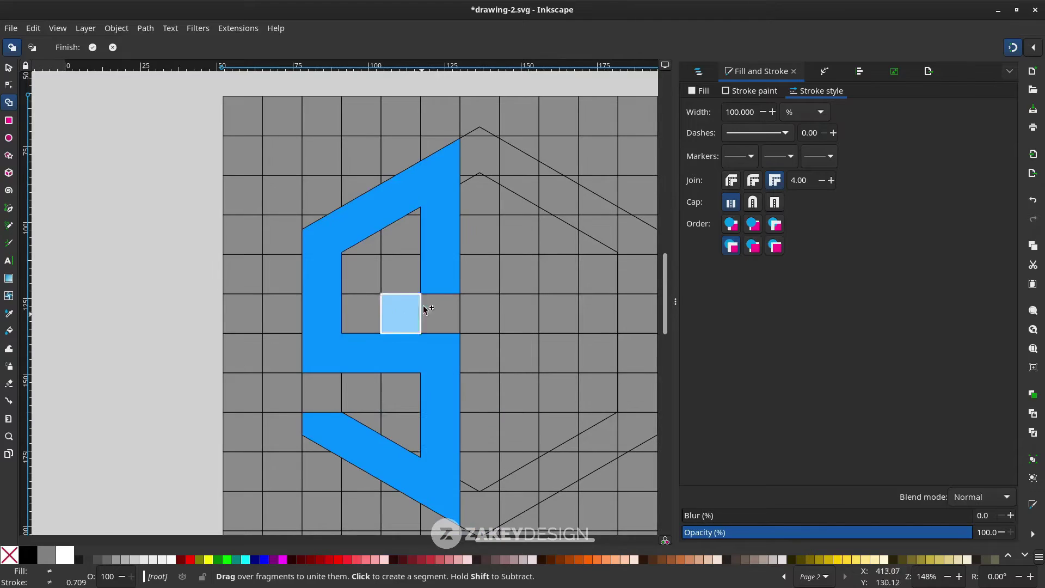
pyautogui.keyDown('shift'); pyautogui.click(416, 219); pyautogui.keyUp('shift')
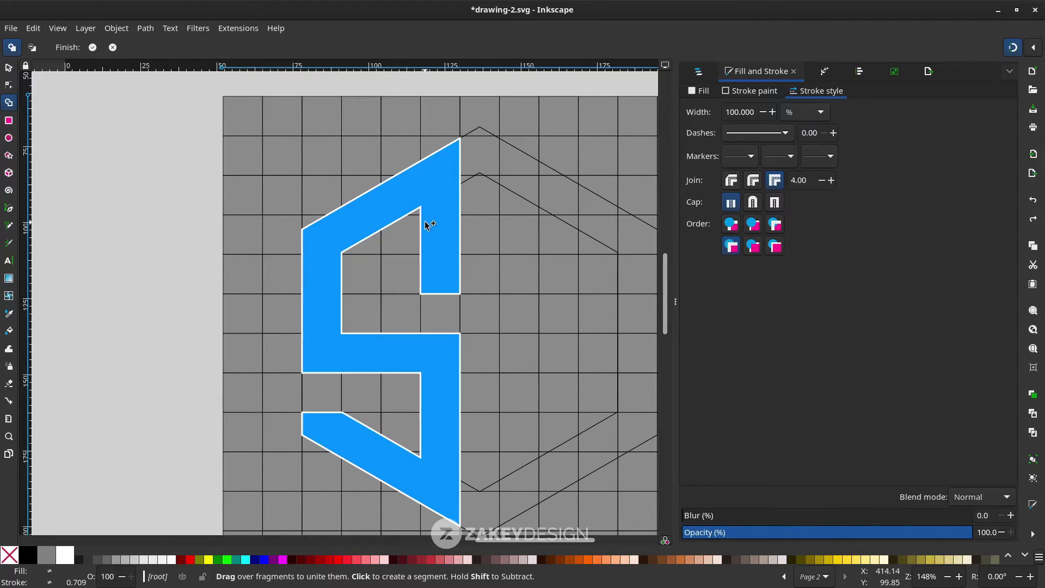
# - Unite a one-cell-wide vertical stem with the fragments between the hexagons' right-hand edges to form the letter D
pyautogui.hscroll(4, 495, 340)
pyautogui.moveTo(424, 155)
pyautogui.mouseDown()
pyautogui.moveTo(431, 496)
pyautogui.moveTo(508, 438)
pyautogui.moveTo(452, 501)
pyautogui.moveTo(487, 457)
pyautogui.moveTo(555, 429)
pyautogui.moveTo(542, 452)
pyautogui.moveTo(573, 355)
pyautogui.moveTo(563, 163)
pyautogui.mouseUp()
pyautogui.scroll(1, 493, 457)
pyautogui.scroll(2, 561, 204)
pyautogui.moveTo(556, 203)
pyautogui.mouseDown()
pyautogui.moveTo(482, 146)
pyautogui.moveTo(551, 163)
pyautogui.moveTo(533, 150)
pyautogui.moveTo(543, 156)
pyautogui.moveTo(481, 161)
pyautogui.mouseUp()
# - Add the small triangular fragment beside the S's upper stem and extend the flat lower terminal of the S by one grid cell
pyautogui.moveTo(421, 100); pyautogui.dragTo(439, 99)
pyautogui.scroll(-2, 449, 97)
pyautogui.scroll(1, 449, 97)
pyautogui.hscroll(-1, 449, 136)
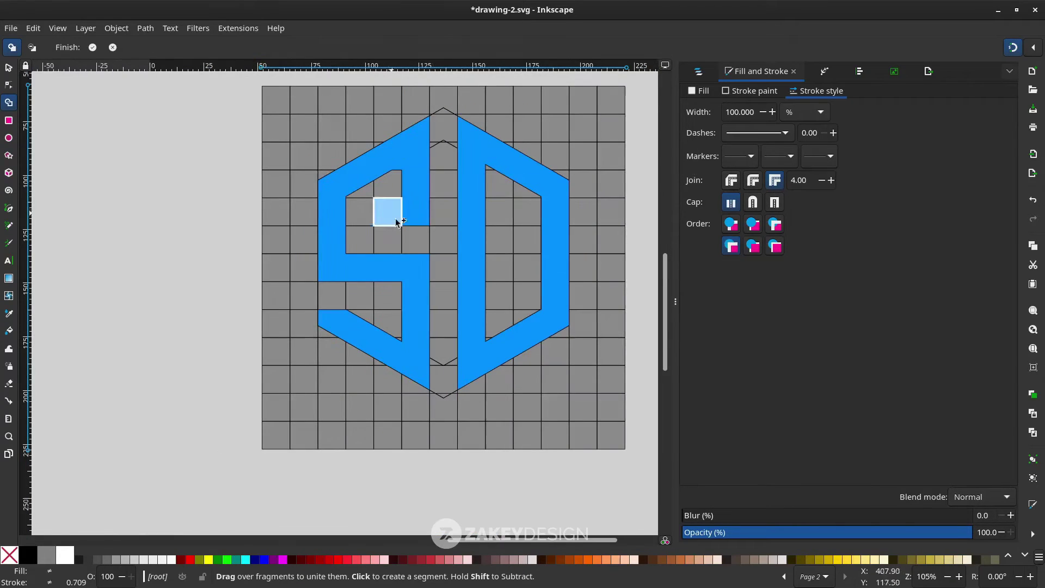
pyautogui.scroll(1, 359, 296)
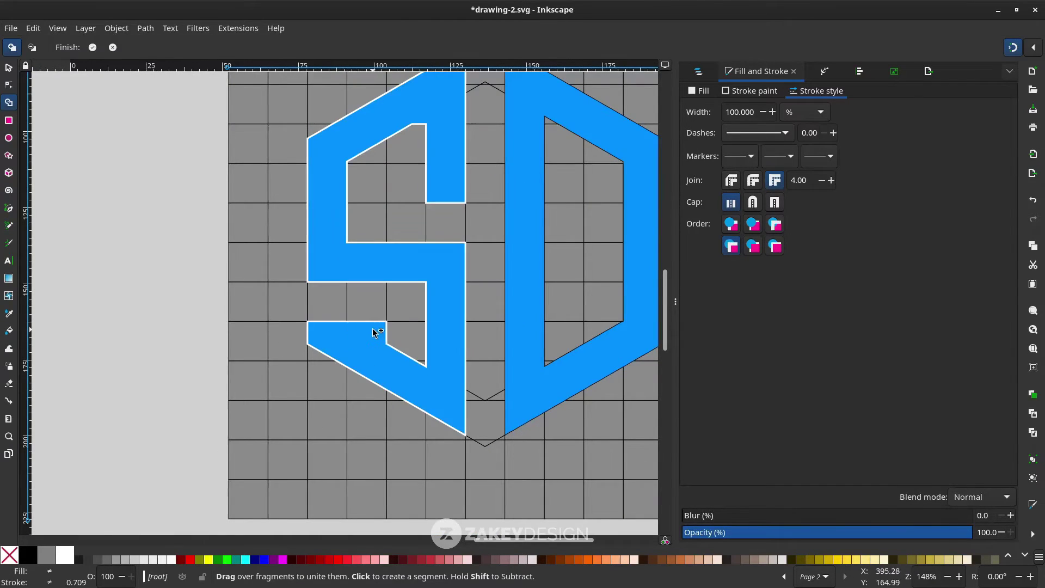
pyautogui.scroll(-2, 431, 183)
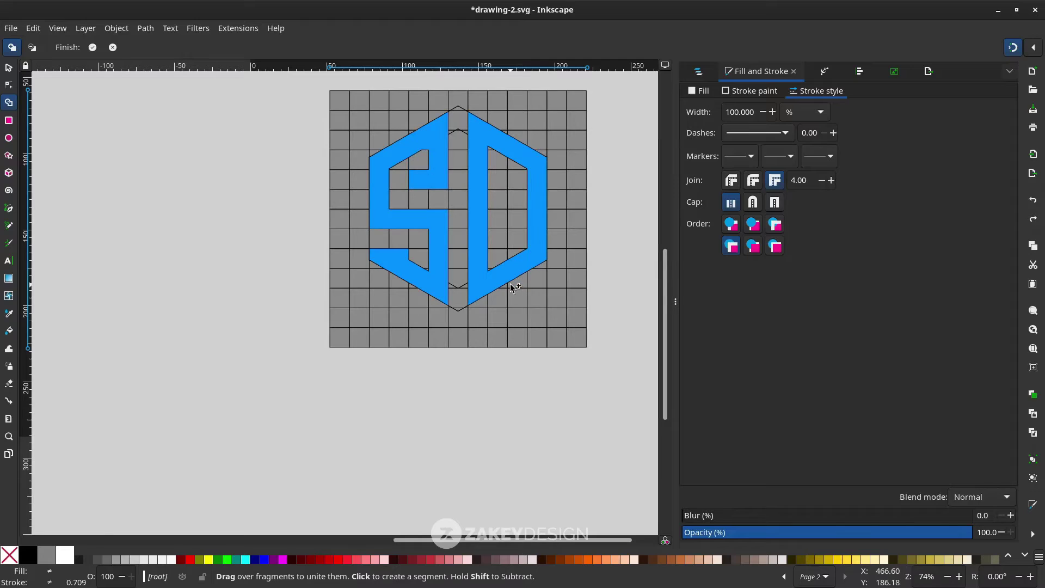
pyautogui.scroll(2, 459, 272)
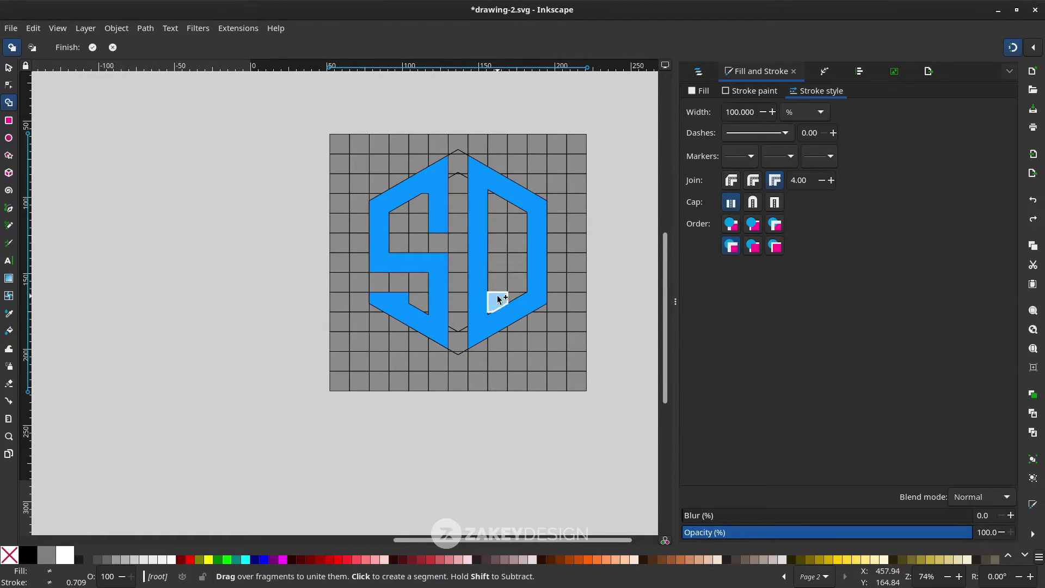
pyautogui.moveTo(491, 252)
pyautogui.mouseDown()
pyautogui.moveTo(544, 269)
pyautogui.moveTo(631, 382)
pyautogui.mouseUp()
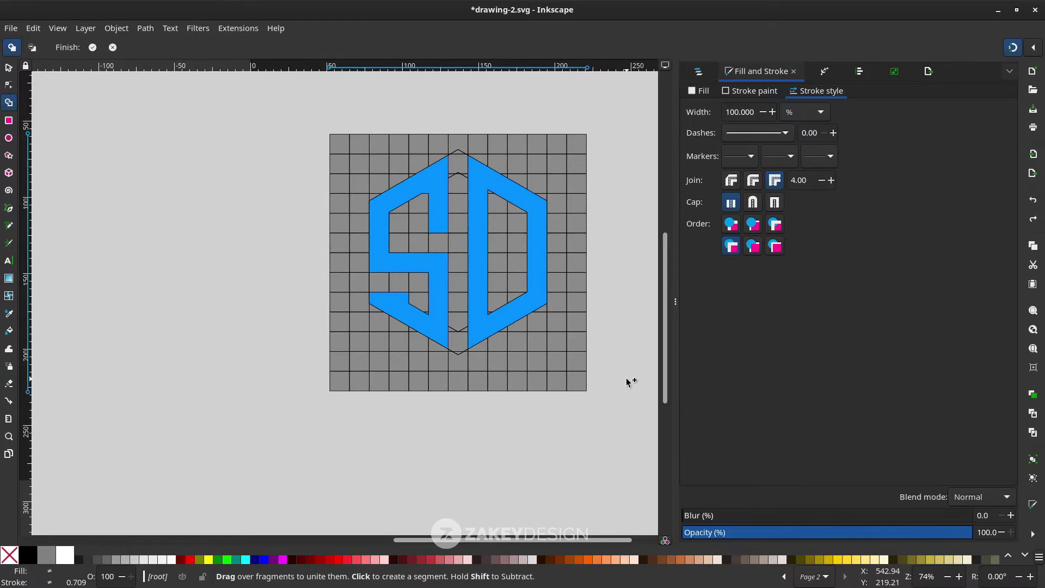
# - Apply the Shape Builder result and give both letters a dark gray fill without an outline
pyautogui.press('Return')
pyautogui.hscroll(-2, 117, 296)
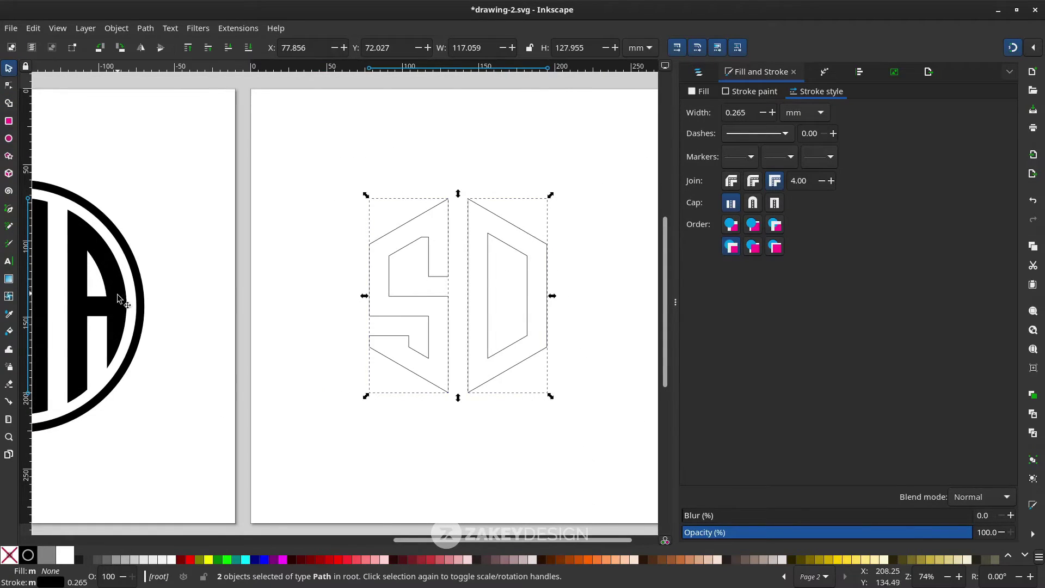
pyautogui.click(79, 559)
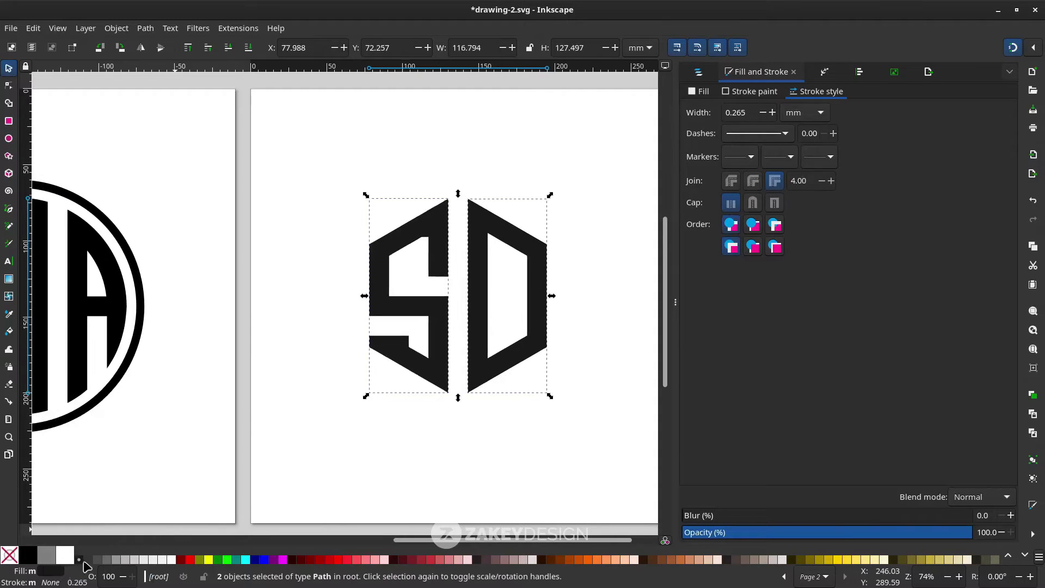
pyautogui.click(425, 455)
# - Examine the filled SD letters up close and beside the circular AHA monogram
pyautogui.scroll(-3, 465, 423)
pyautogui.scroll(-2, 483, 418)
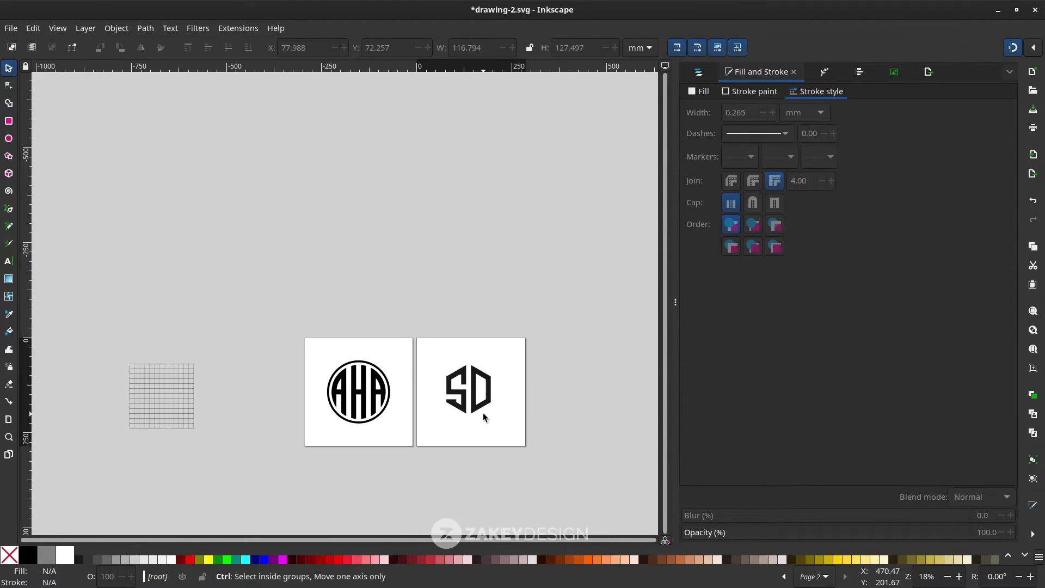
pyautogui.scroll(3, 484, 418)
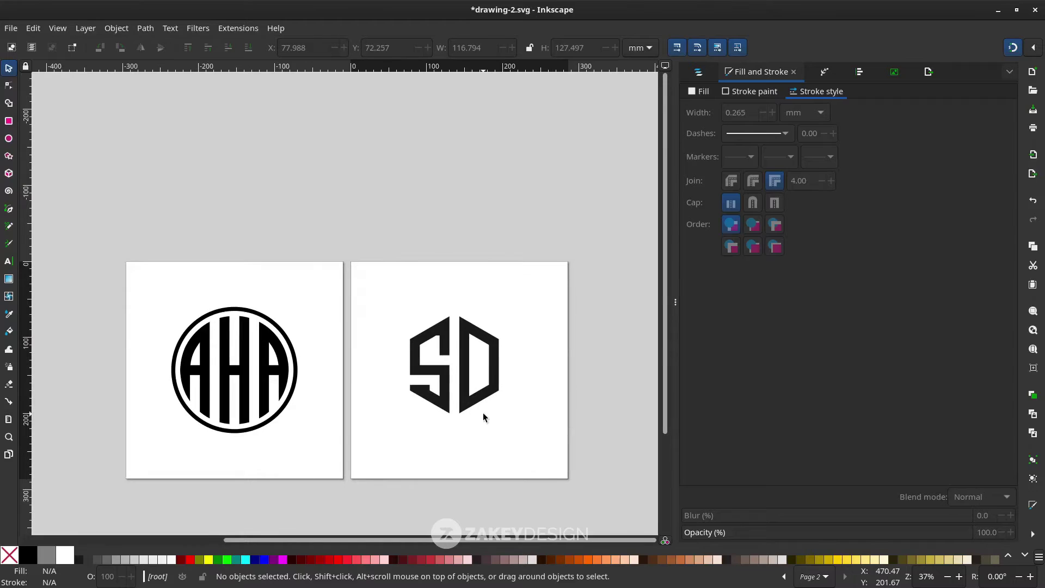
pyautogui.scroll(3, 482, 414)
pyautogui.click(481, 373)
pyautogui.scroll(-2, 483, 374)
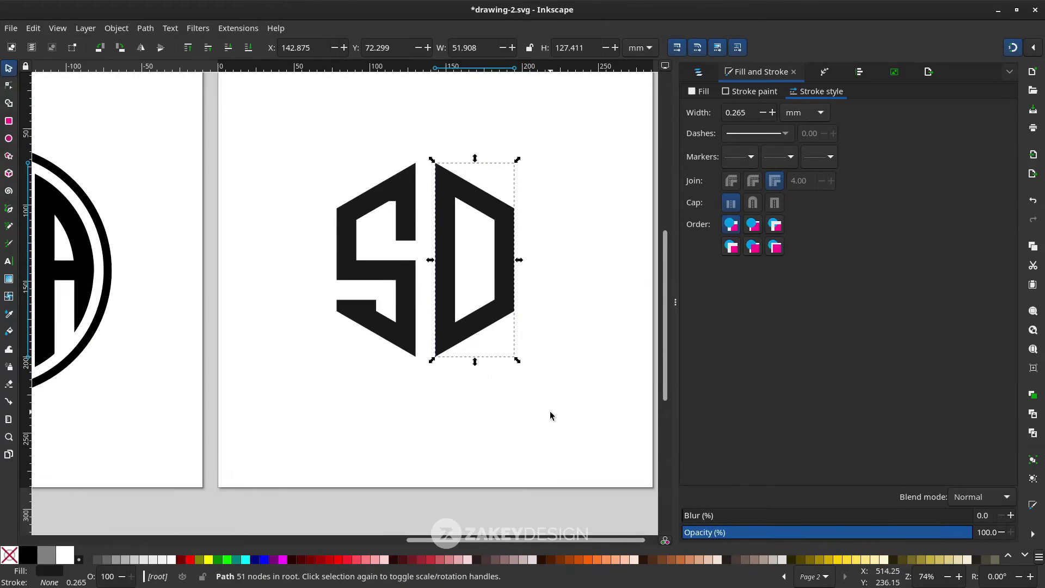
pyautogui.click(550, 410)
pyautogui.scroll(-1, 530, 335)
pyautogui.scroll(1, 512, 347)
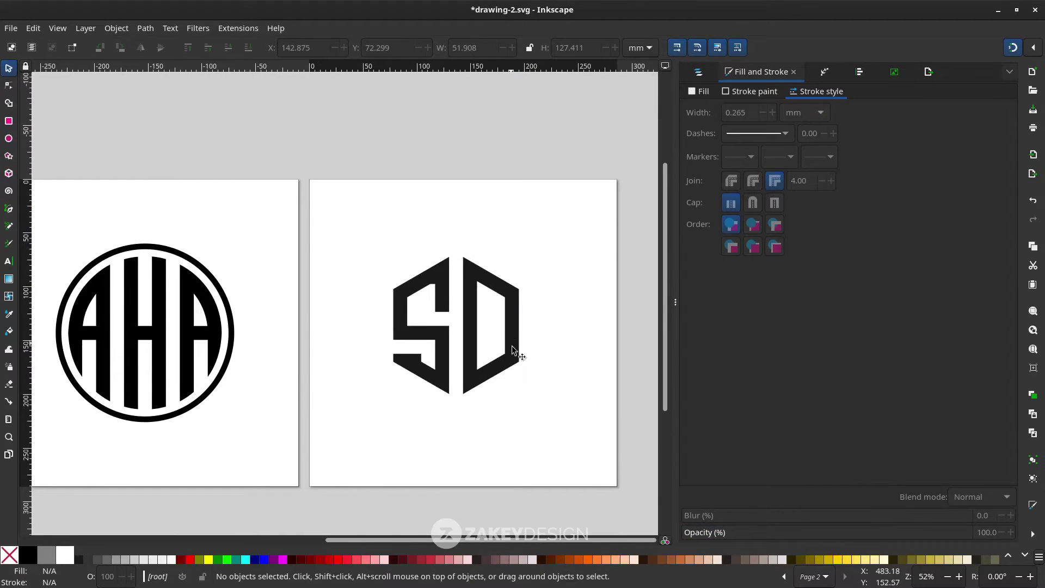
# - Draw an upright six-cornered polygon around the SD letters, about 163 mm wide and 188 mm high
pyautogui.click(9, 155)
pyautogui.moveTo(464, 340); pyautogui.dragTo(456, 433)
pyautogui.scroll(1, 481, 389)
pyautogui.scroll(-2, 436, 449)
pyautogui.scroll(2, 436, 451)
pyautogui.hscroll(2, 506, 421)
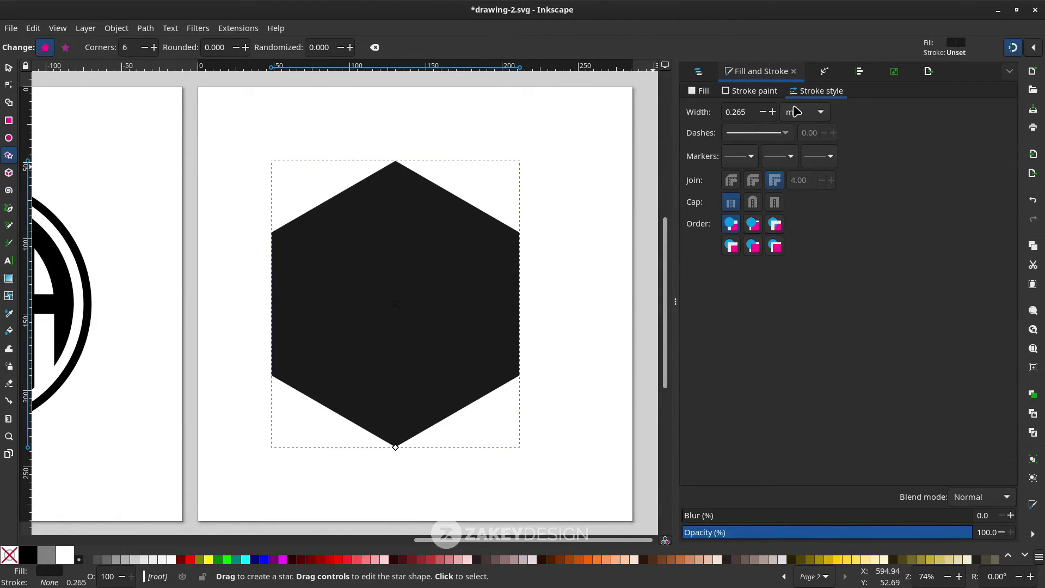
# - Swap the hexagon's fill and stroke to leave only a dark outline around the letters
pyautogui.rightClick(43, 576)
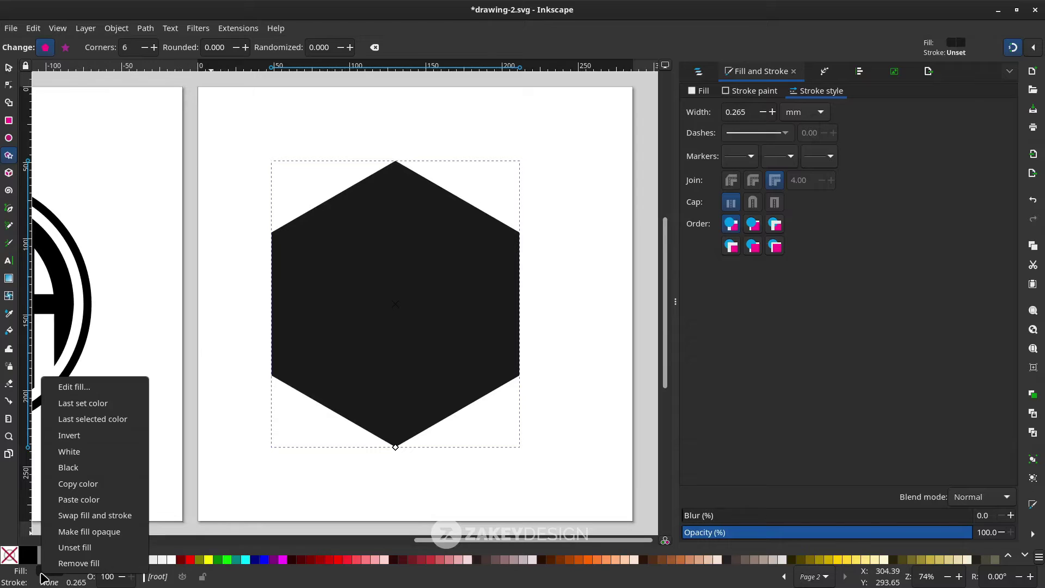
pyautogui.click(59, 565)
pyautogui.rightClick(60, 579)
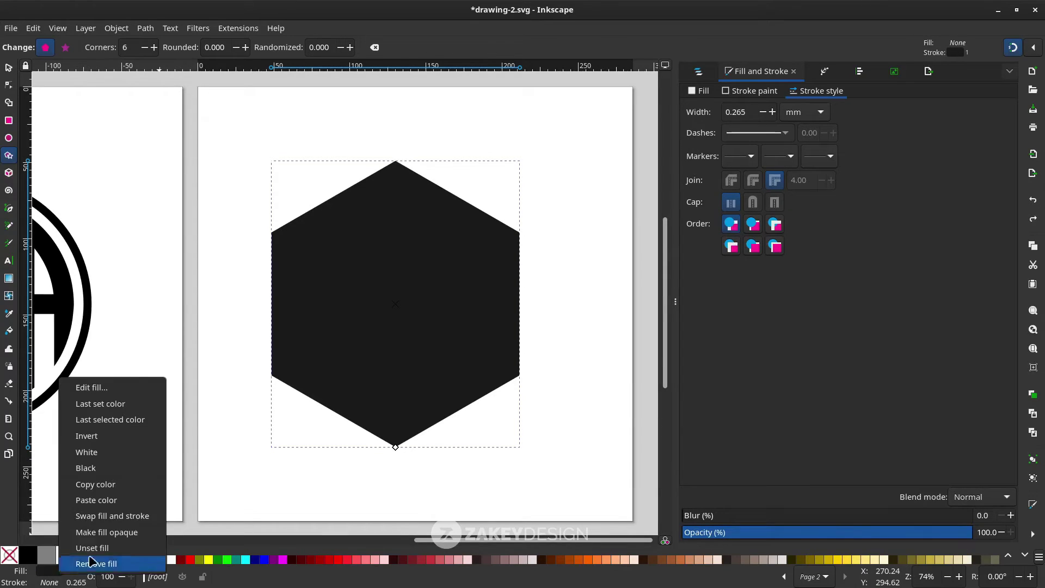
pyautogui.click(133, 517)
pyautogui.scroll(-1, 356, 344)
pyautogui.hscroll(-2, 356, 345)
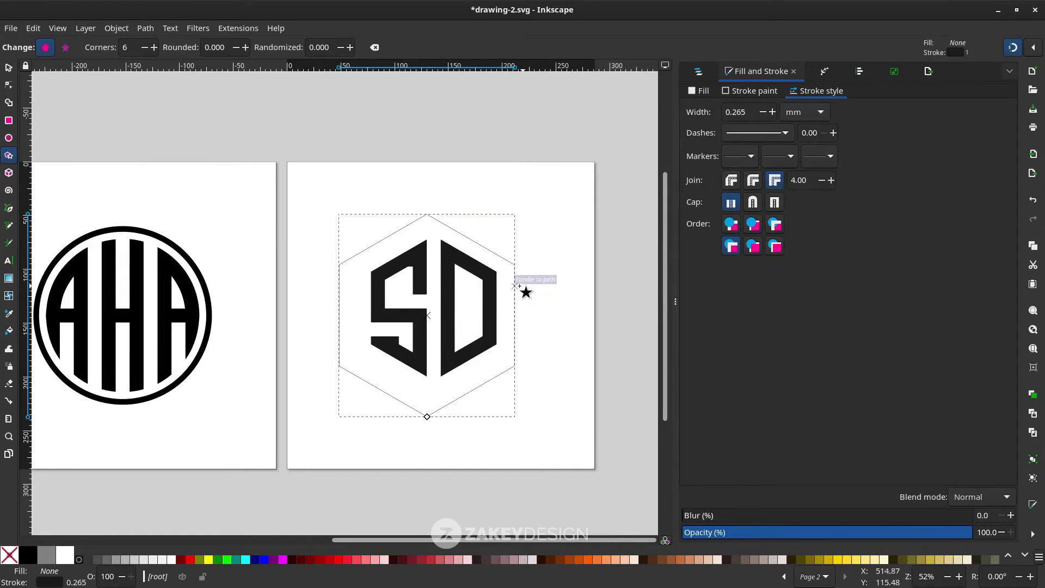
# - Move the hexagon up and away from the letters, and group the S and D together
pyautogui.press('s')
pyautogui.moveTo(513, 294); pyautogui.dragTo(522, 289)
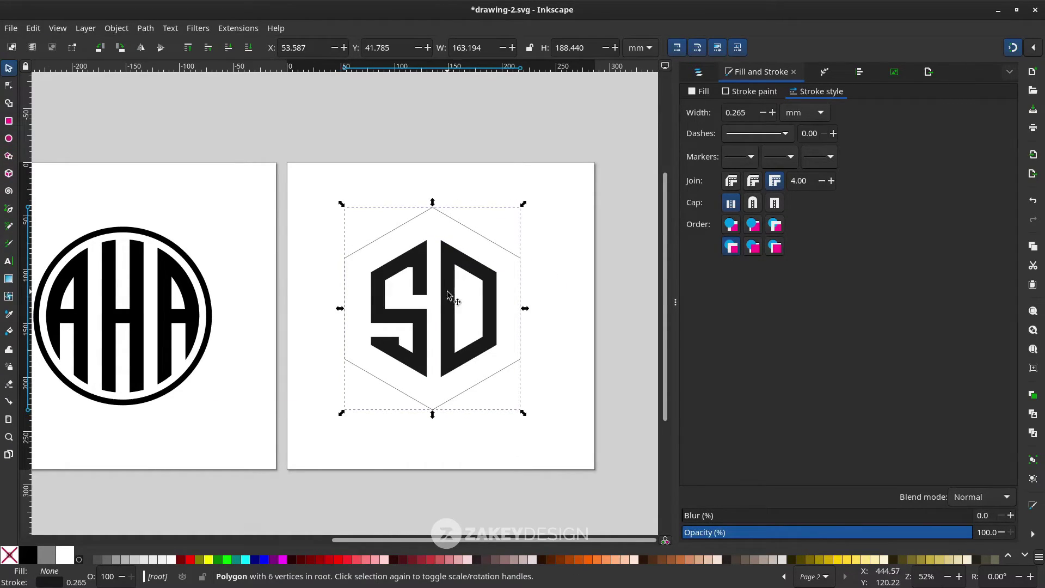
pyautogui.moveTo(523, 315); pyautogui.dragTo(516, 305)
pyautogui.moveTo(519, 257); pyautogui.dragTo(383, 112)
pyautogui.scroll(2, 533, 363)
pyautogui.scroll(1, 532, 370)
pyautogui.hscroll(1, 523, 403)
pyautogui.scroll(-2, 515, 462)
pyautogui.moveTo(507, 436); pyautogui.dragTo(305, 231)
pyautogui.hotkey('ctrl', 'g')
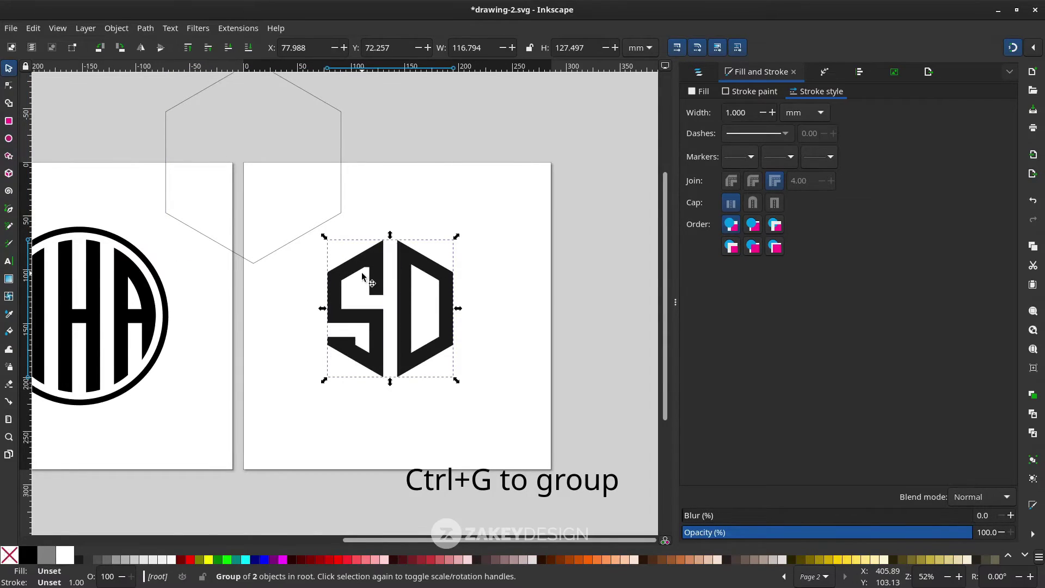
# - Center the hexagon horizontally and vertically on the SD group, aligning relative to the last selected object
pyautogui.click(341, 199)
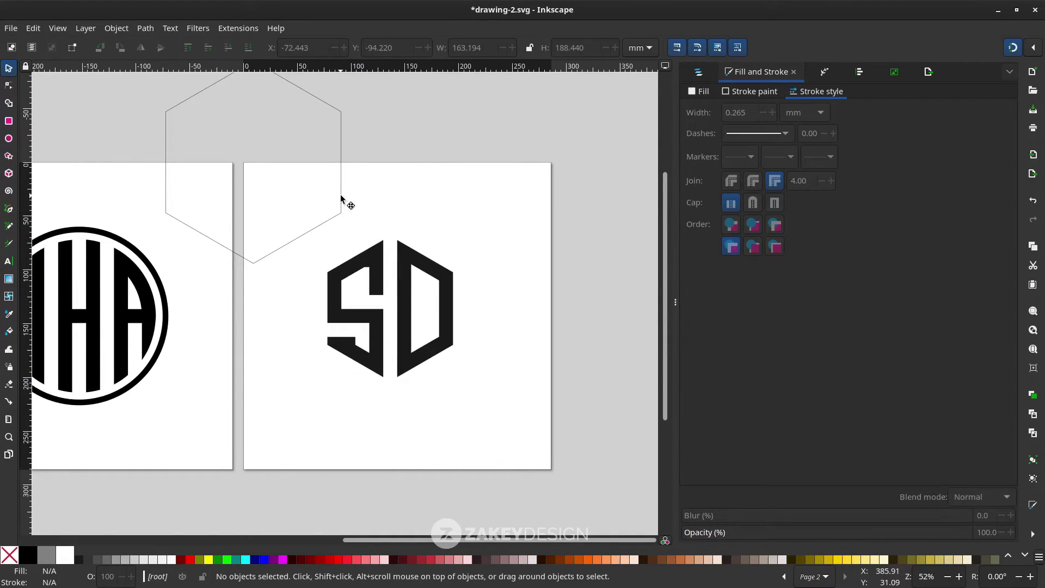
pyautogui.keyDown('shift'); pyautogui.click(377, 265); pyautogui.keyUp('shift')
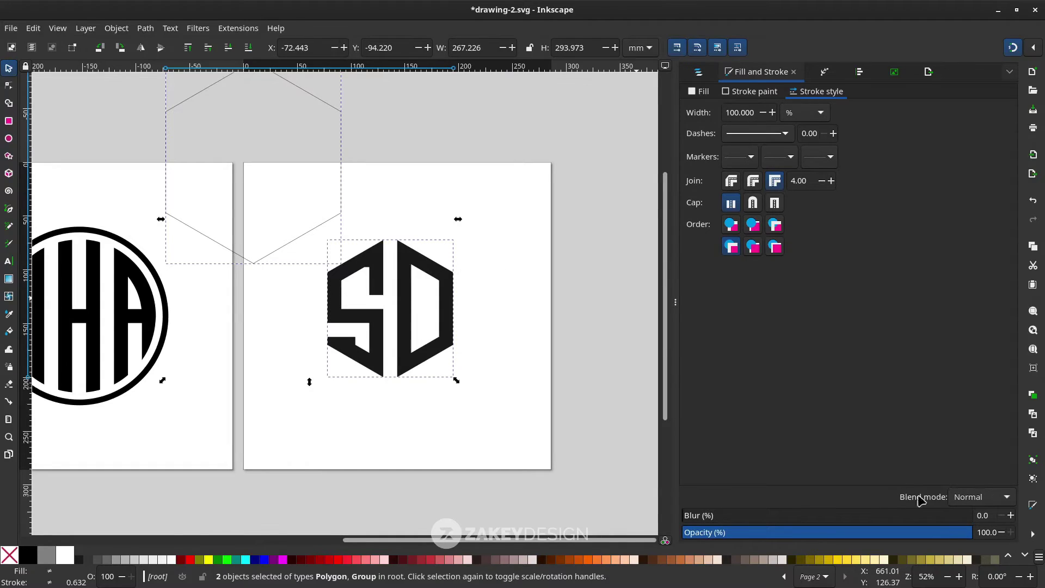
pyautogui.click(1032, 534)
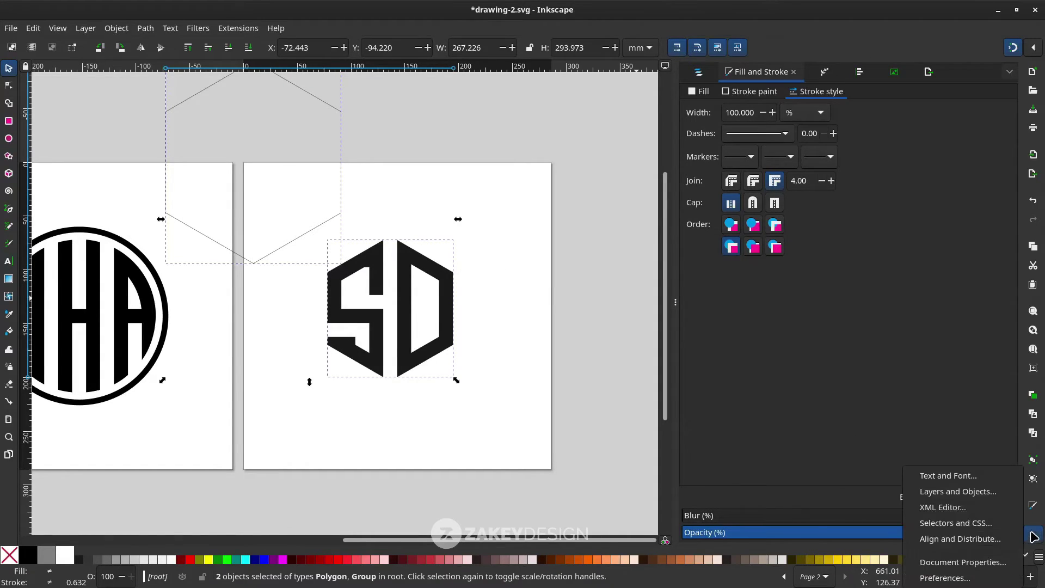
pyautogui.click(960, 538)
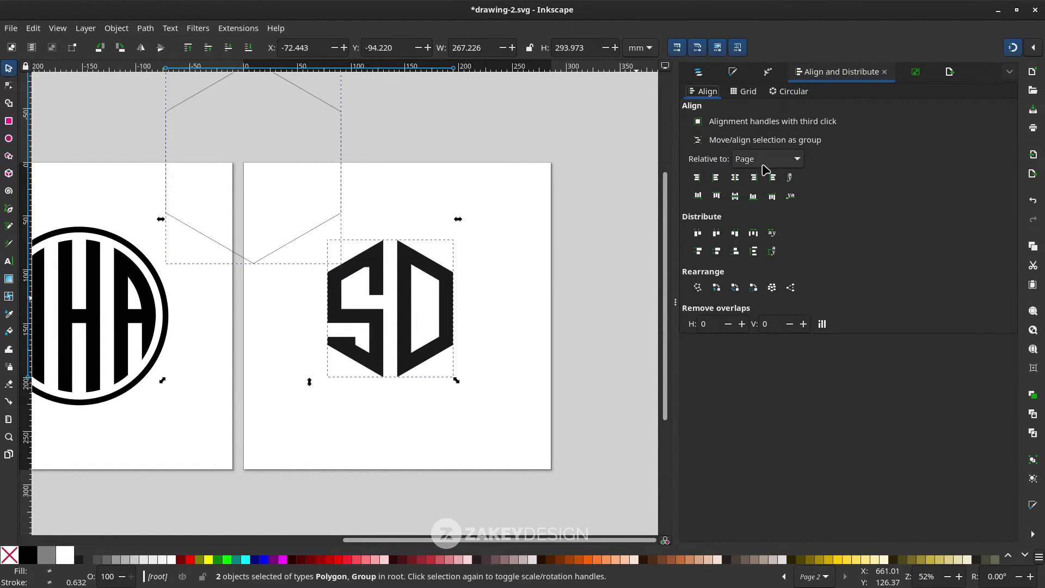
pyautogui.click(766, 163)
pyautogui.click(762, 88)
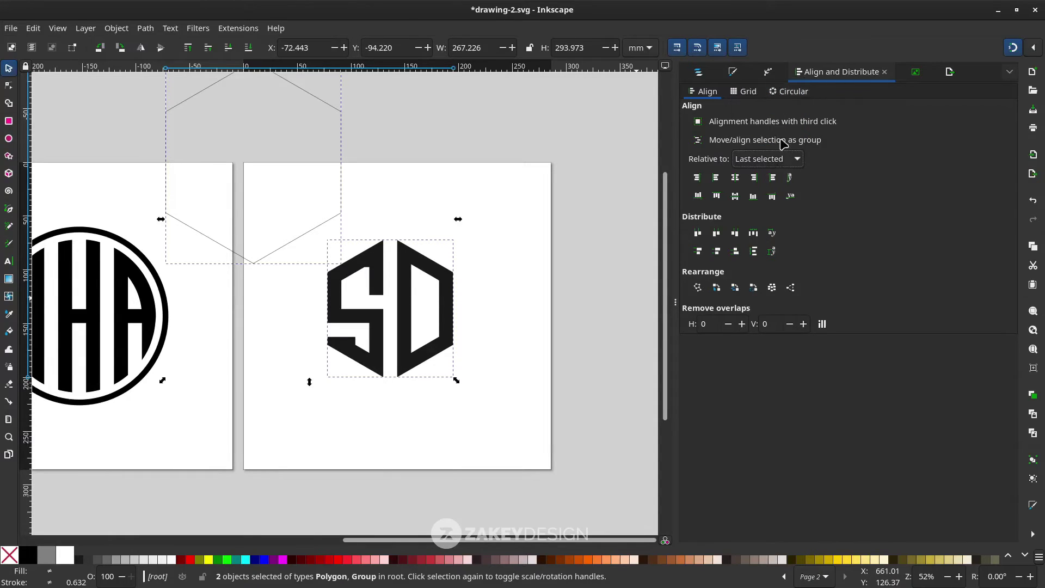
pyautogui.click(735, 178)
pyautogui.click(734, 195)
pyautogui.click(602, 336)
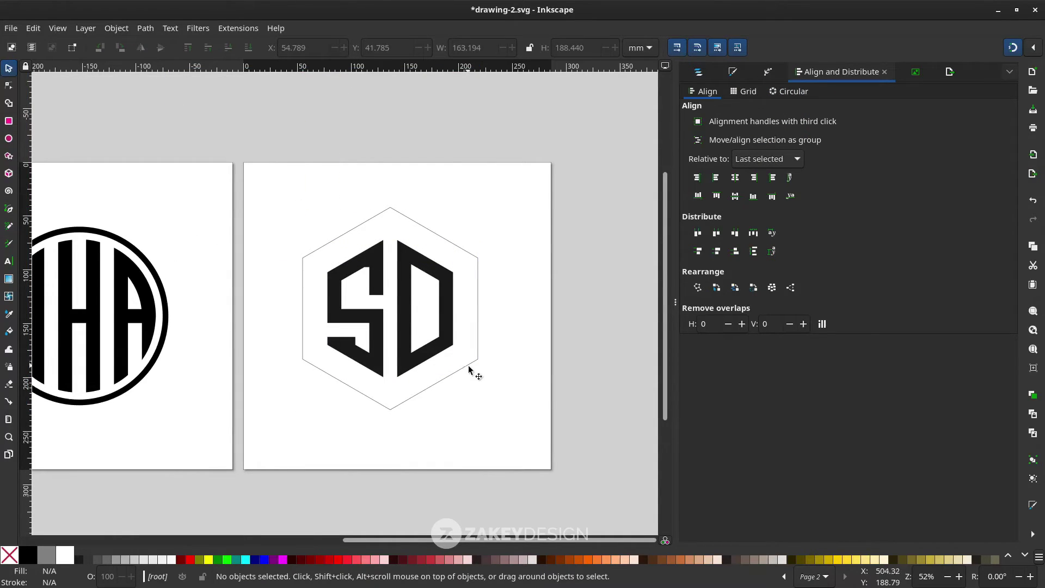
# - Scale the hexagon down about its center to about 144 mm wide and 167 mm high
pyautogui.click(468, 369)
pyautogui.moveTo(481, 414); pyautogui.dragTo(471, 405)
pyautogui.hscroll(-2, 506, 403)
pyautogui.scroll(2, 511, 403)
pyautogui.scroll(1, 511, 403)
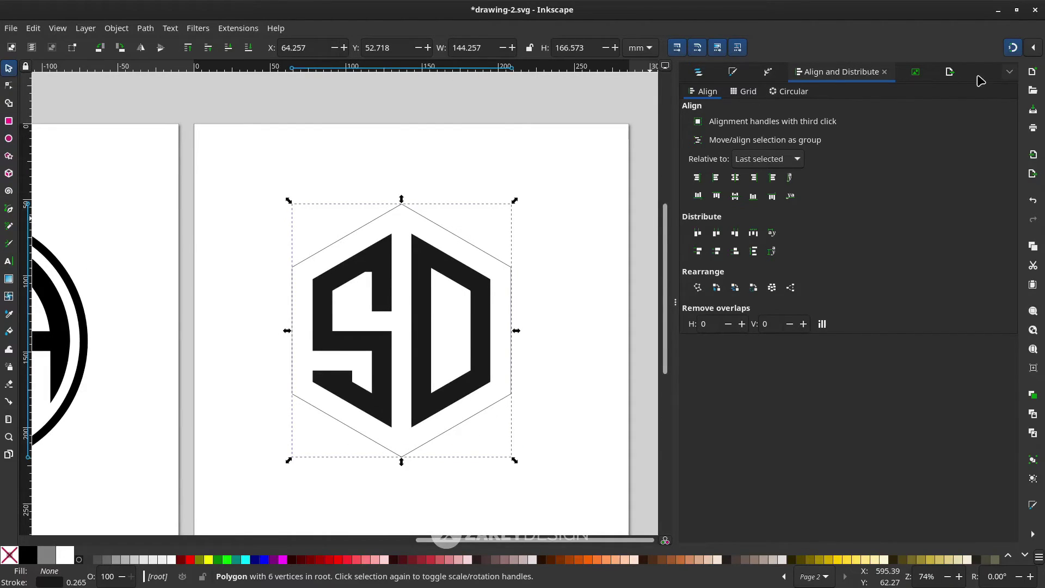
# - Switch the hexagon's stroke width unit to px and set the width to 20 px
pyautogui.click(736, 75)
pyautogui.click(816, 113)
pyautogui.click(815, 136)
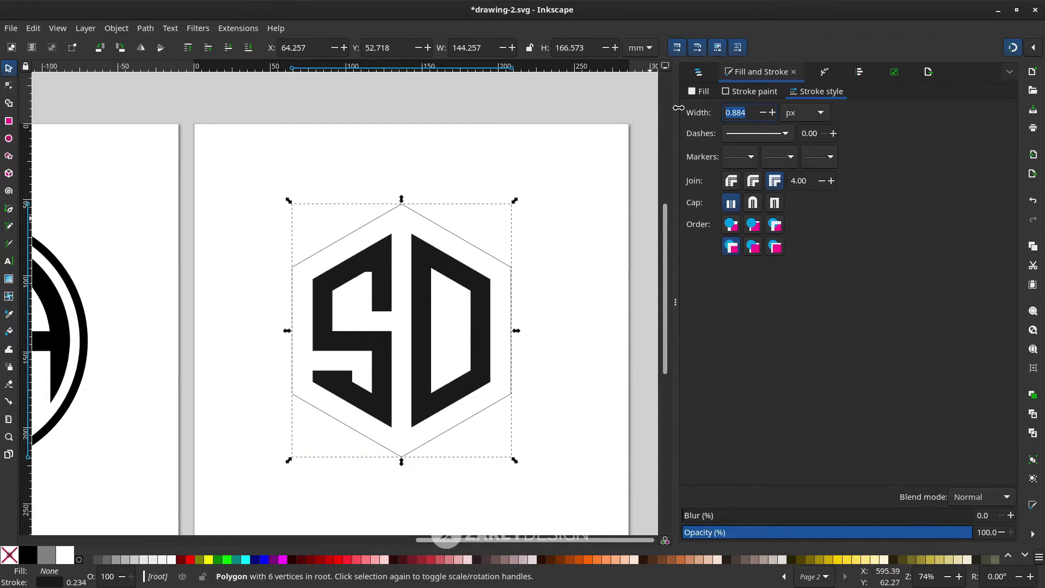
pyautogui.press('Return')
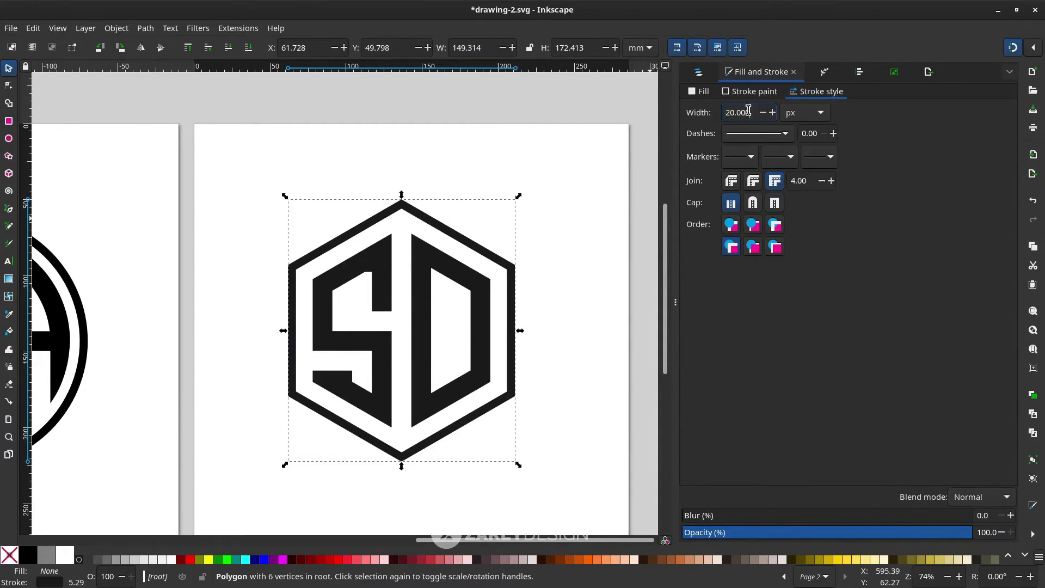
# - Shrink the hexagon slightly about its center and set its stroke width to 23 px, making it about 143 by 165 mm overall
pyautogui.moveTo(518, 465); pyautogui.dragTo(517, 460)
pyautogui.write('23')
pyautogui.press('Return')
pyautogui.click(511, 350)
pyautogui.click(563, 347)
pyautogui.rightClick(548, 358)
pyautogui.click(543, 387)
# - Show the path effects and ungroup the S and D letters
pyautogui.scroll(-4, 543, 387)
pyautogui.scroll(8, 544, 391)
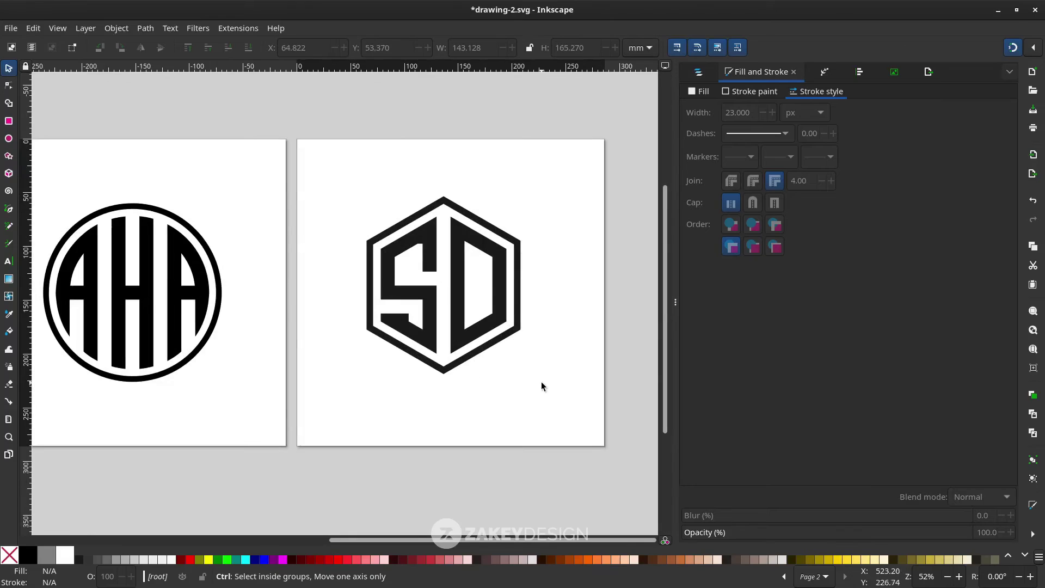
pyautogui.scroll(-6, 466, 342)
pyautogui.scroll(5, 425, 368)
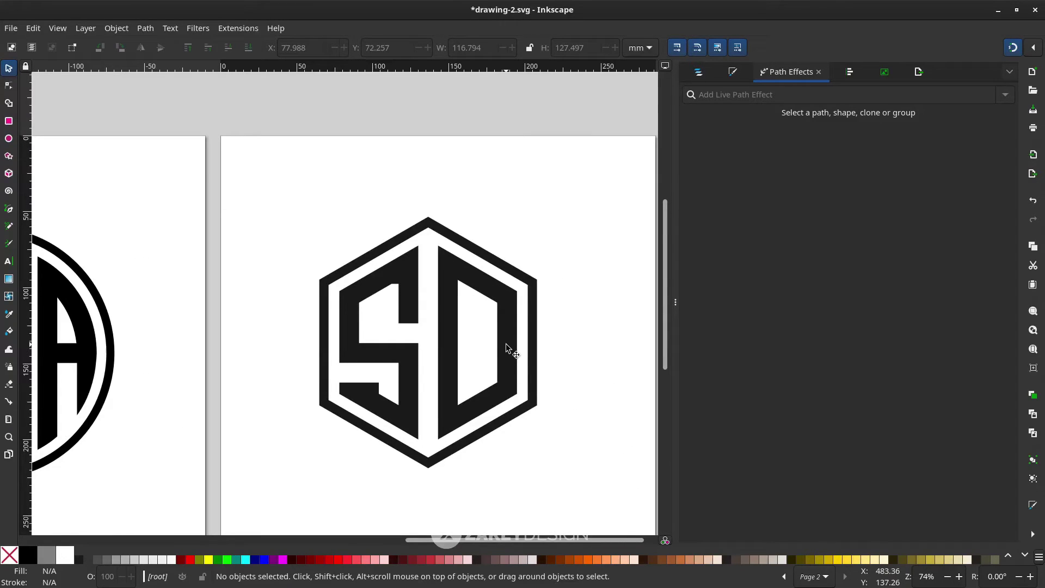
pyautogui.click(510, 338)
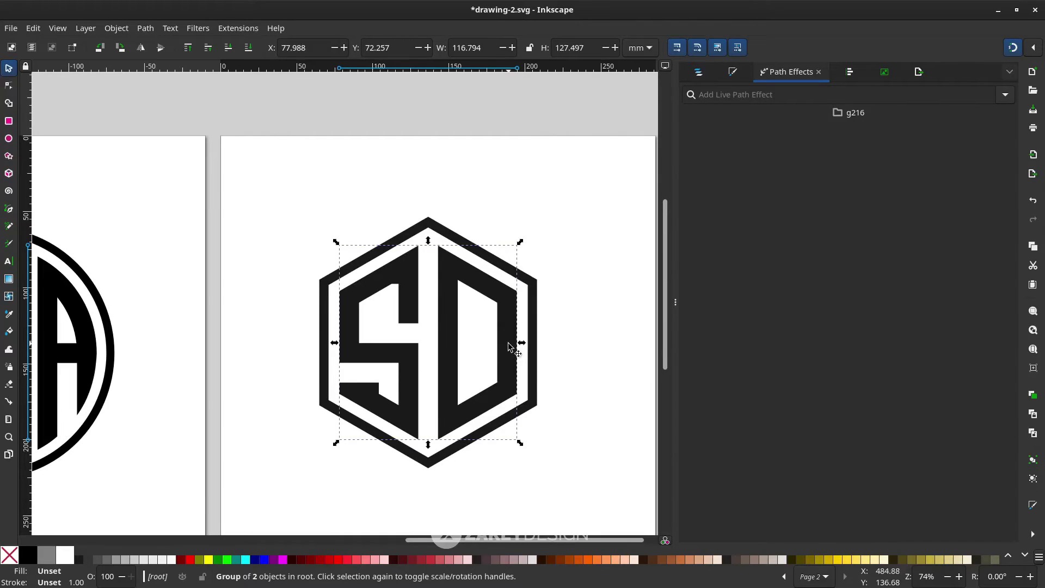
pyautogui.rightClick(511, 349)
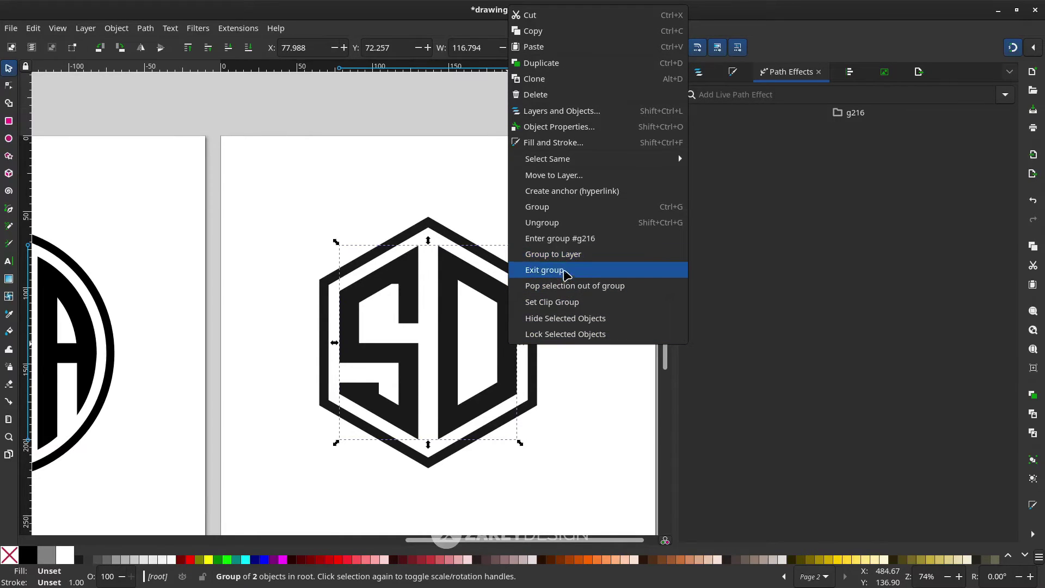
pyautogui.click(568, 224)
pyautogui.click(569, 383)
# - Add the Corners path effect to the letter S
pyautogui.click(472, 282)
pyautogui.click(384, 269)
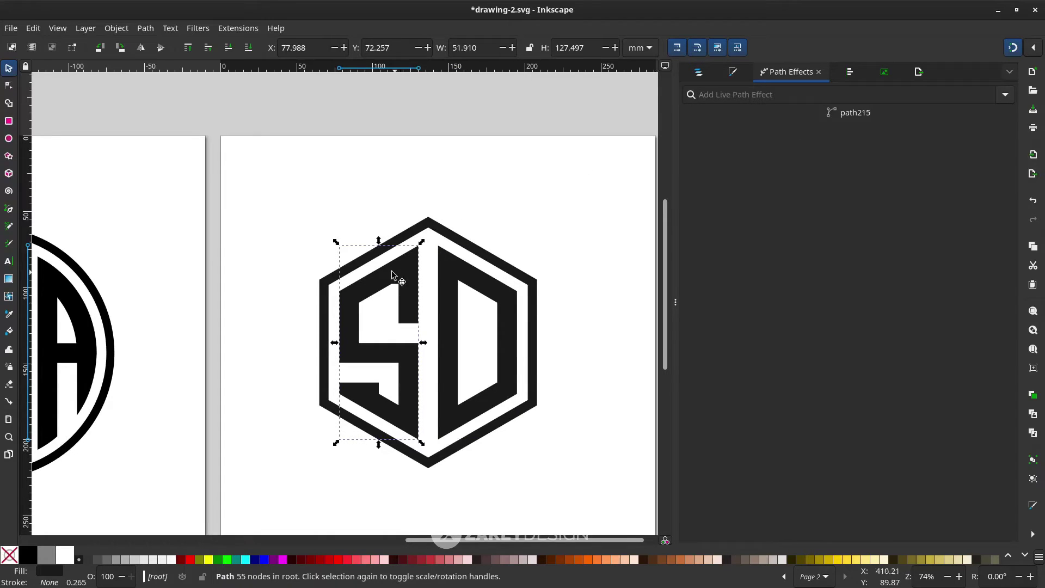
pyautogui.click(143, 28)
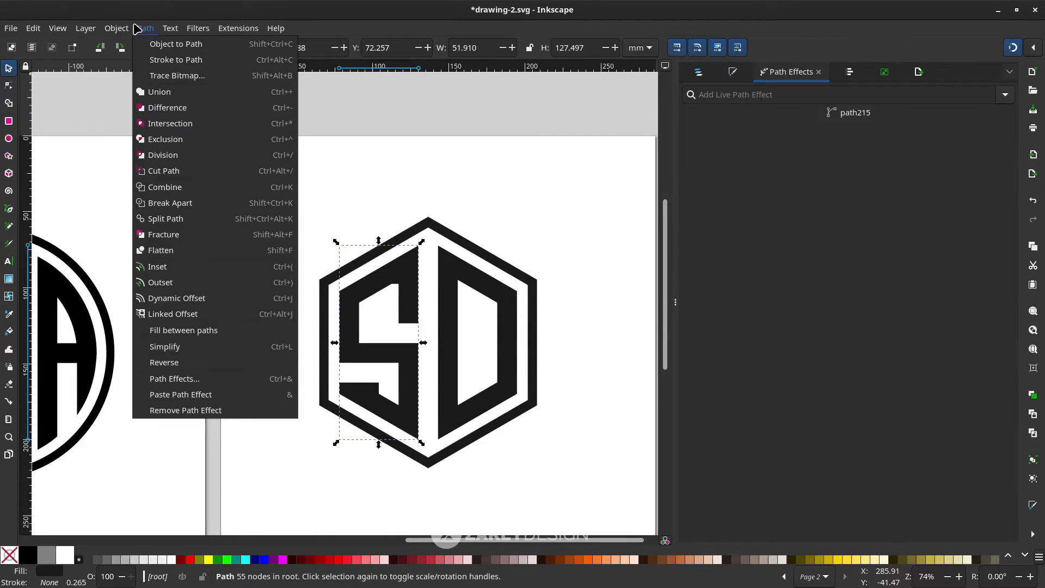
pyautogui.click(206, 377)
pyautogui.click(1005, 95)
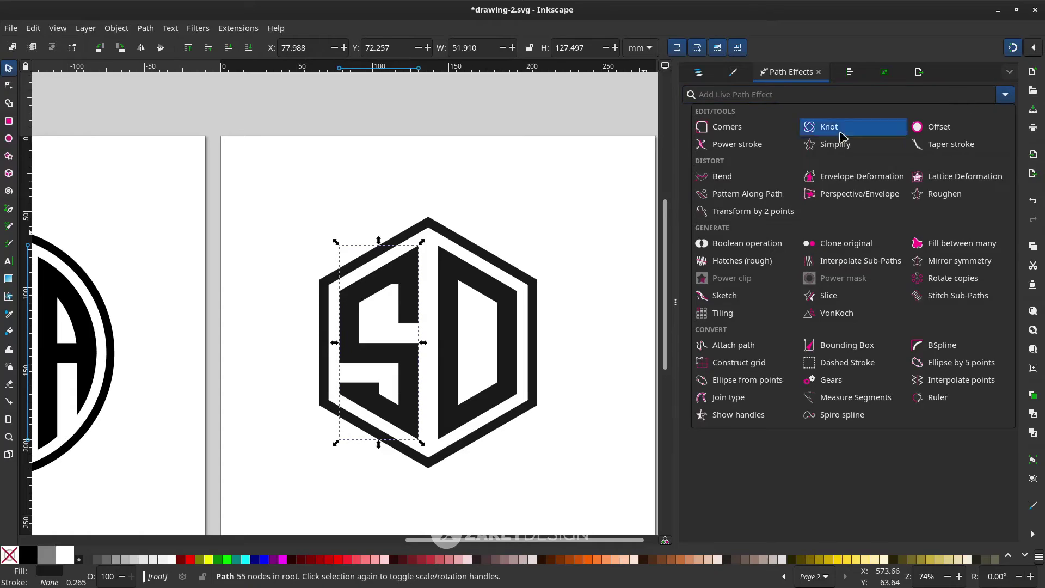
pyautogui.click(746, 134)
# - Round the two adjacent inner corners at the top of the S's upper opening with the Corners fillet handles
pyautogui.scroll(4, 401, 307)
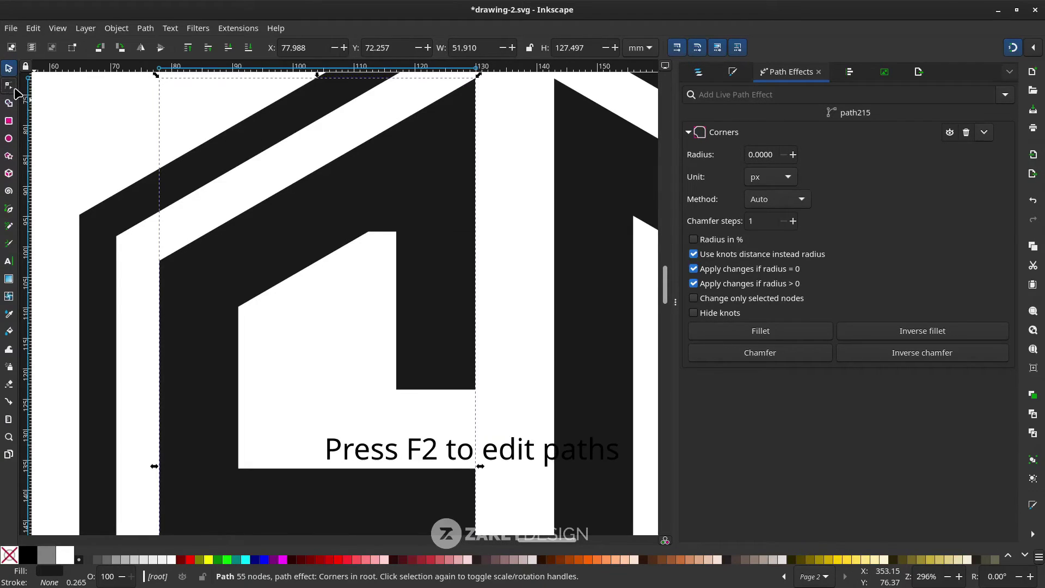
pyautogui.press('F2')
pyautogui.moveTo(371, 231); pyautogui.dragTo(399, 208)
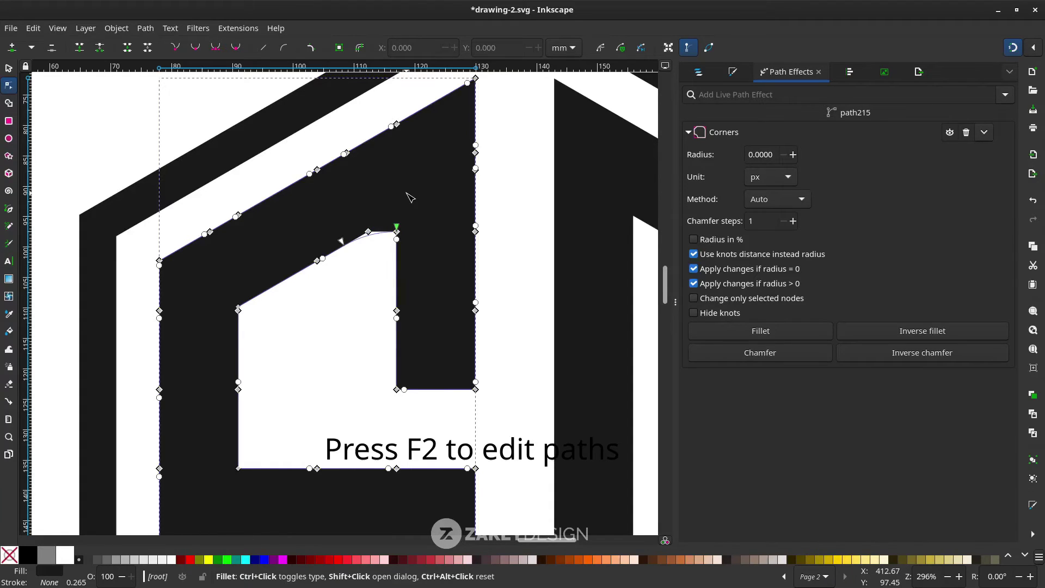
pyautogui.click(323, 259)
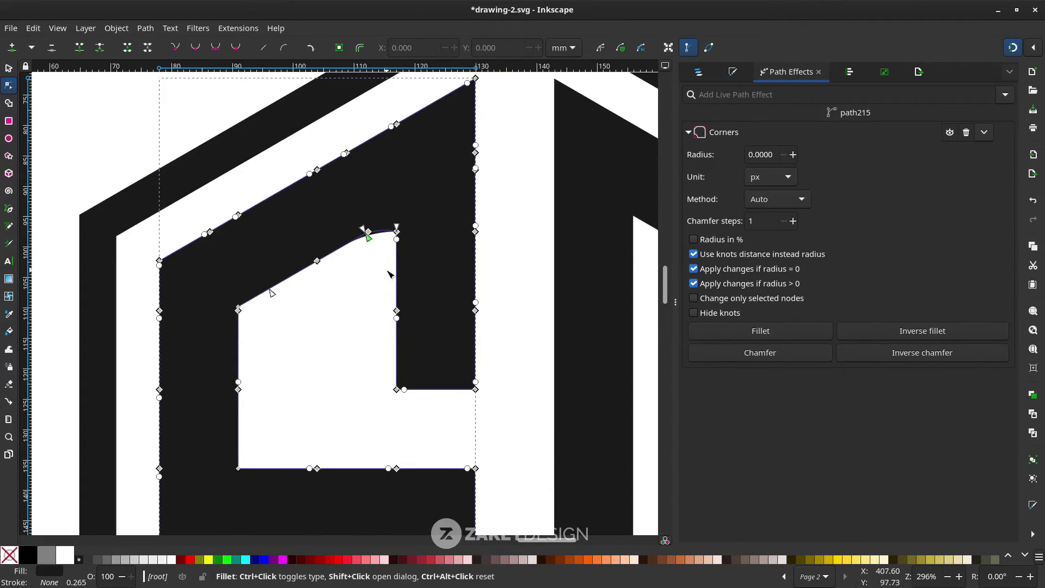
pyautogui.click(497, 236)
# - Fillet the S's lower terminal, with a large curve at its inner notch and a small one at its upper-left corner
pyautogui.scroll(-3, 420, 361)
pyautogui.scroll(4, 408, 417)
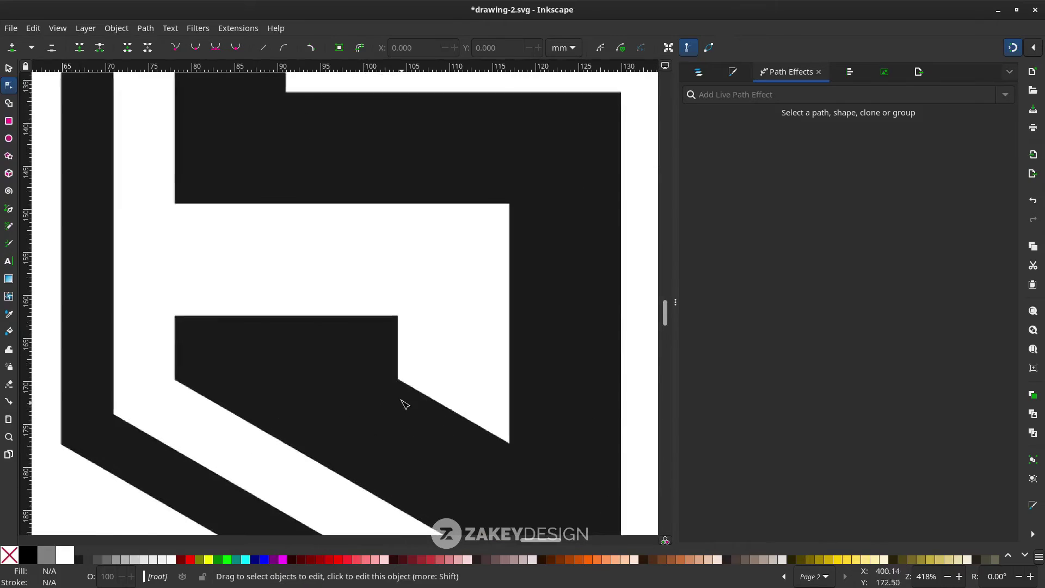
pyautogui.click(404, 411)
pyautogui.moveTo(398, 372); pyautogui.dragTo(400, 320)
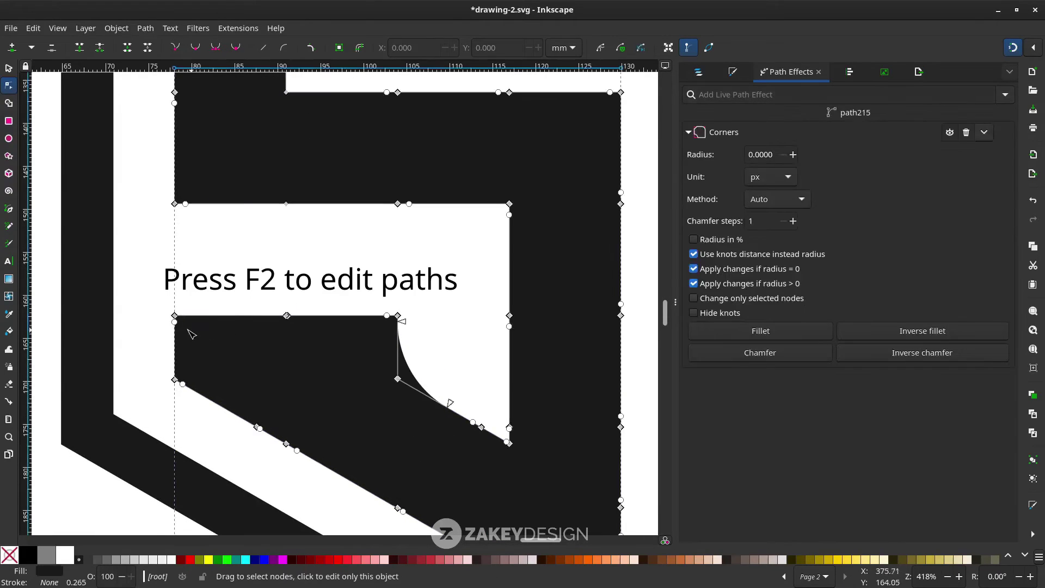
pyautogui.moveTo(175, 321); pyautogui.dragTo(212, 373)
pyautogui.click(272, 280)
# - Round the lower-right outer corner of the S's upper arm with a large fillet
pyautogui.scroll(-4, 272, 281)
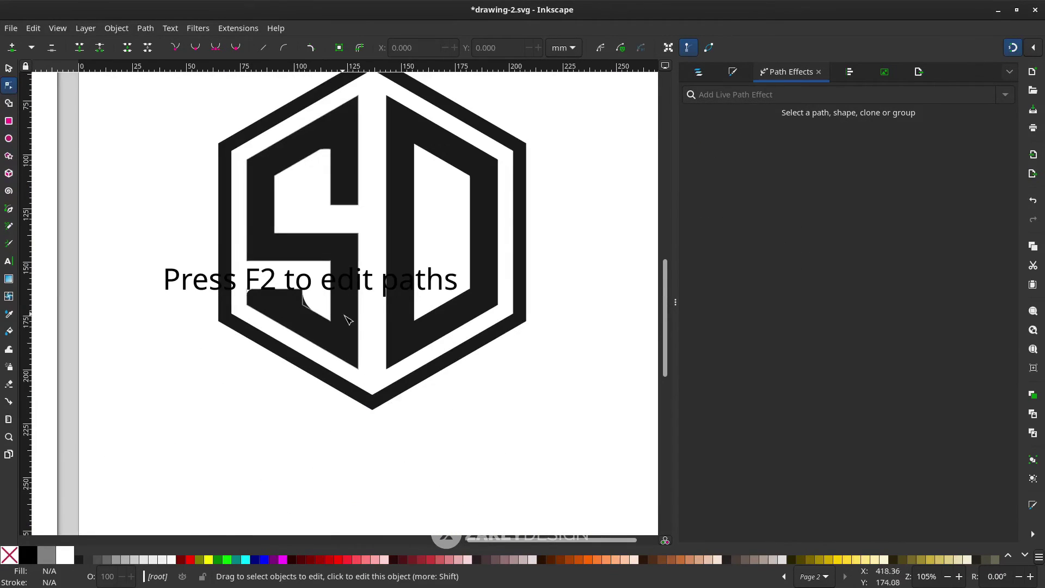
pyautogui.scroll(2, 363, 205)
pyautogui.click(340, 188)
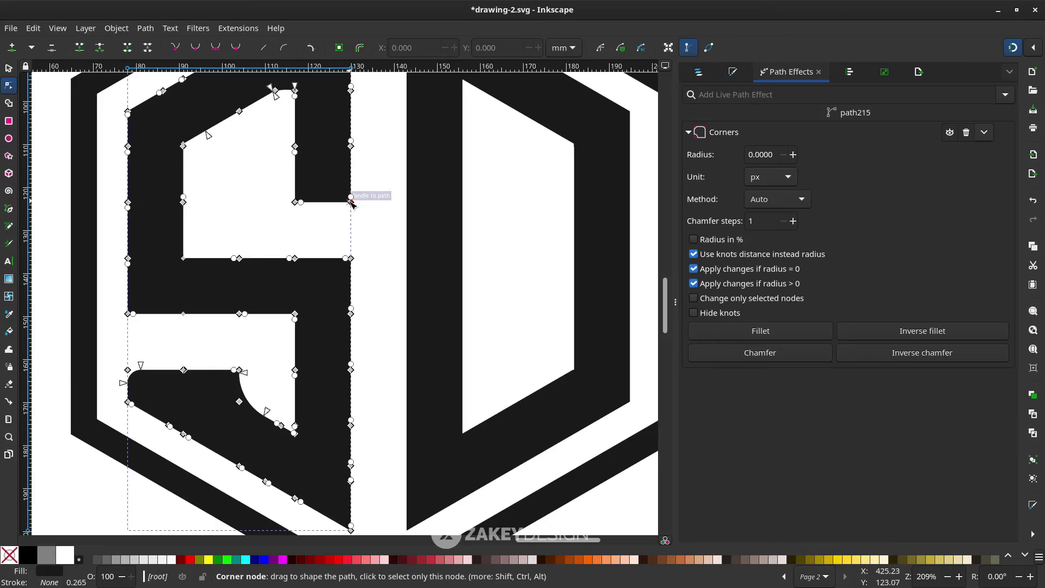
pyautogui.scroll(2, 354, 202)
pyautogui.moveTo(360, 226); pyautogui.dragTo(362, 190)
pyautogui.hotkey('ctrl', 'z')
pyautogui.scroll(4, 381, 217)
pyautogui.moveTo(357, 301); pyautogui.dragTo(382, 168)
pyautogui.click(391, 187)
# - Leave node editing and save the drawing with both finished monograms
pyautogui.scroll(-4, 407, 278)
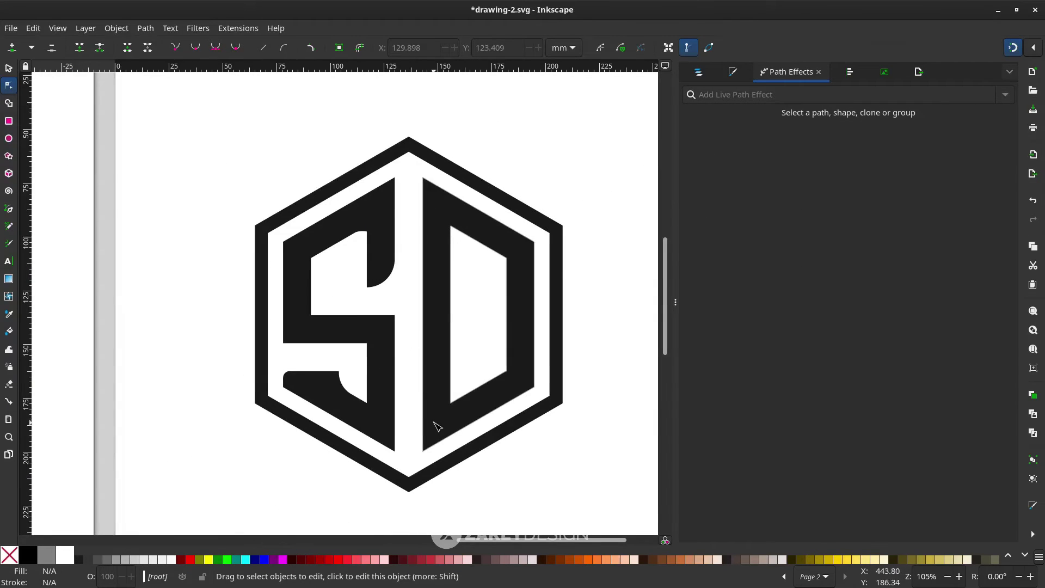
pyautogui.scroll(1, 402, 336)
pyautogui.press('s')
pyautogui.scroll(-5, 479, 304)
pyautogui.hscroll(2, 511, 370)
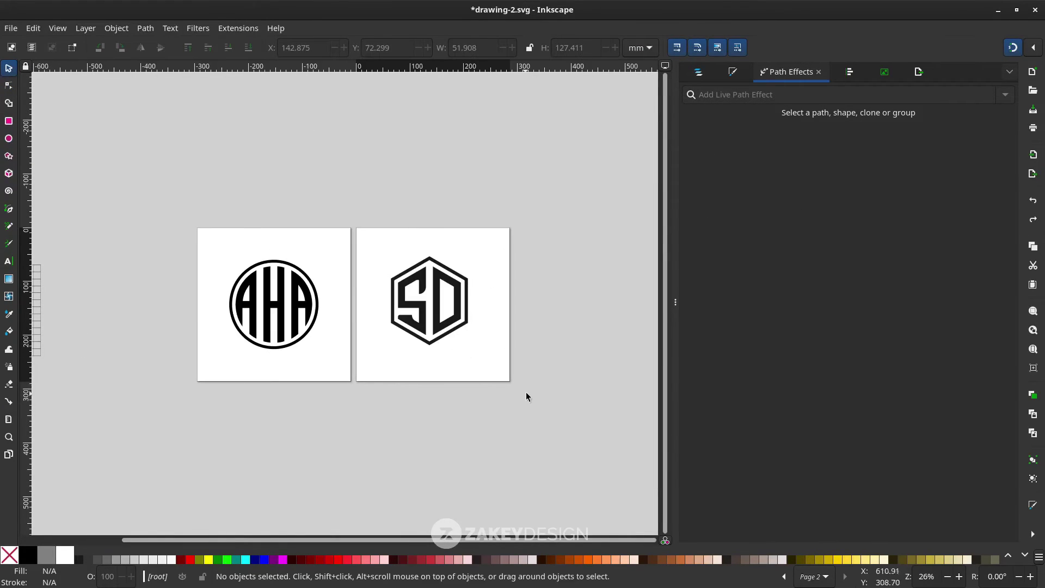
pyautogui.scroll(3, 457, 319)
pyautogui.scroll(-2, 509, 403)
pyautogui.scroll(1, 517, 392)
pyautogui.hscroll(11, 522, 348)
pyautogui.hotkey('ctrl', 's')
pyautogui.hscroll(-2, 479, 364)
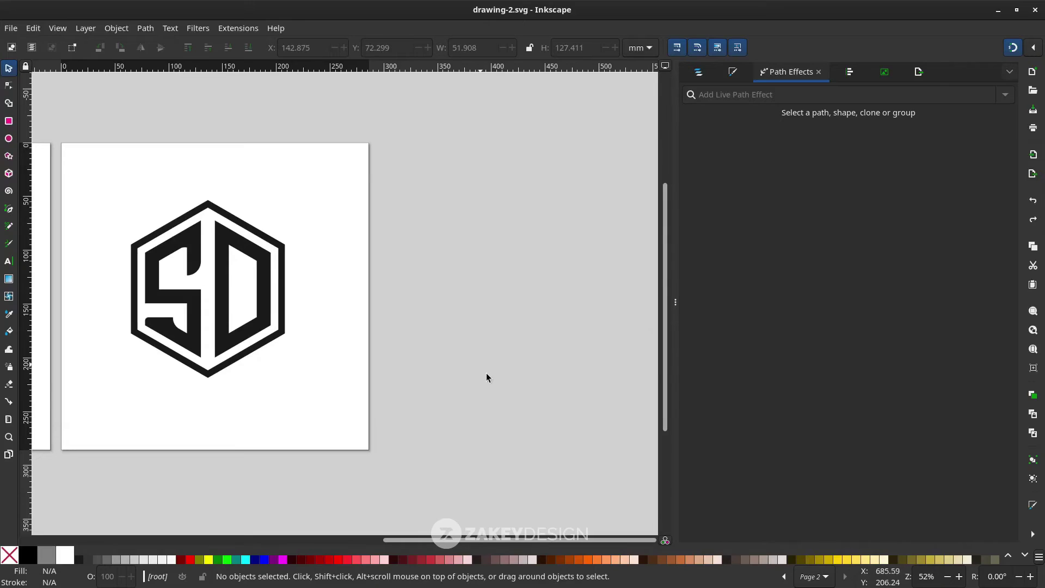
# - Add a third Instagram square page to the document with the Pages tool
pyautogui.click(12, 457)
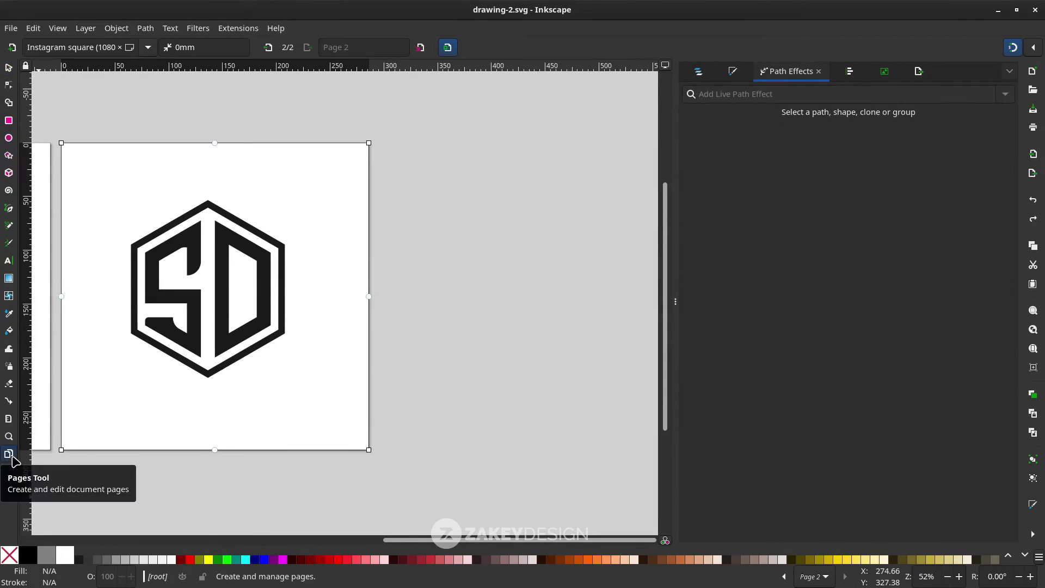
pyautogui.click(13, 51)
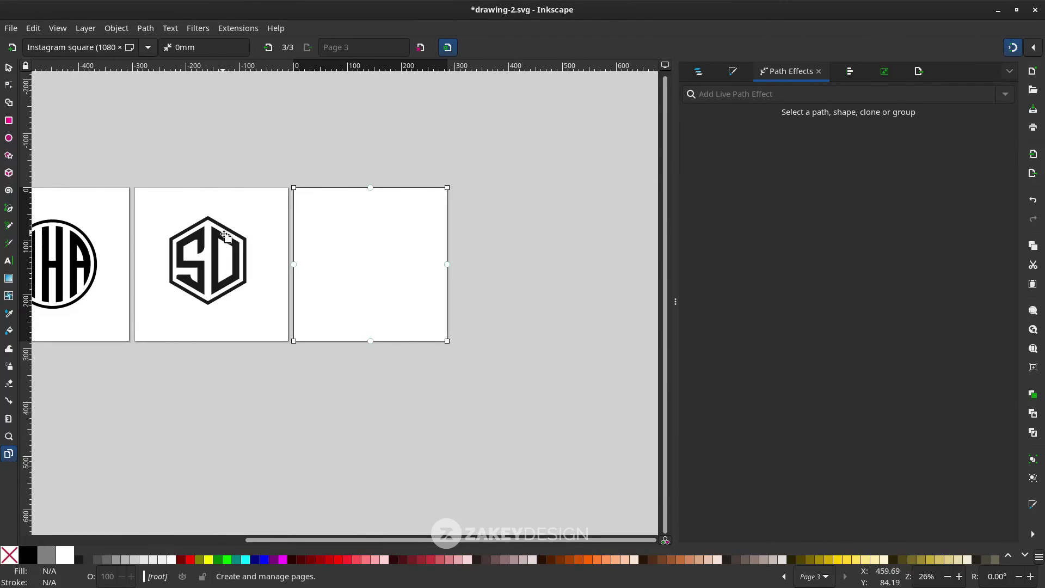
pyautogui.click(9, 68)
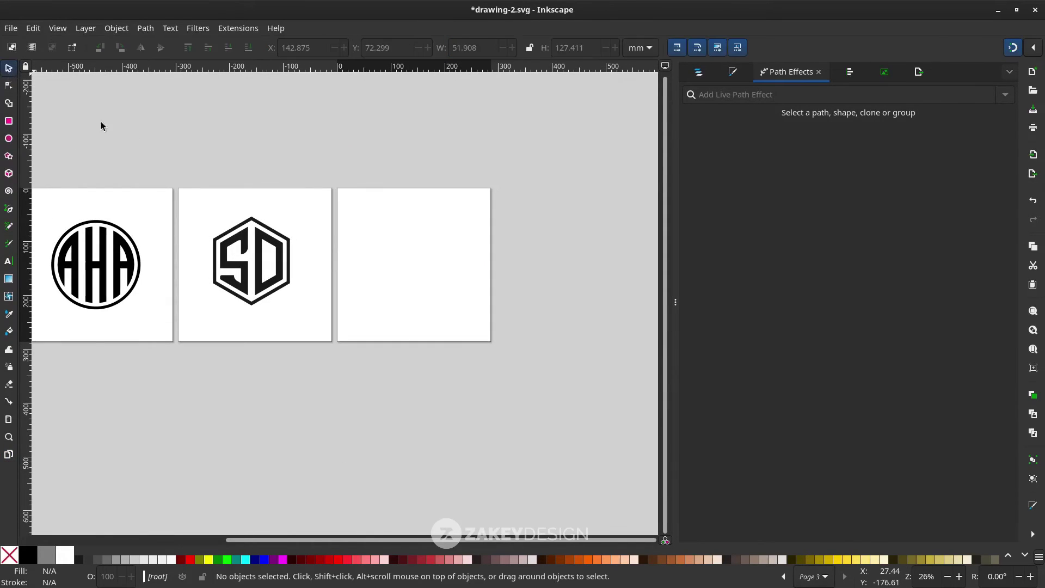
pyautogui.scroll(2, 361, 242)
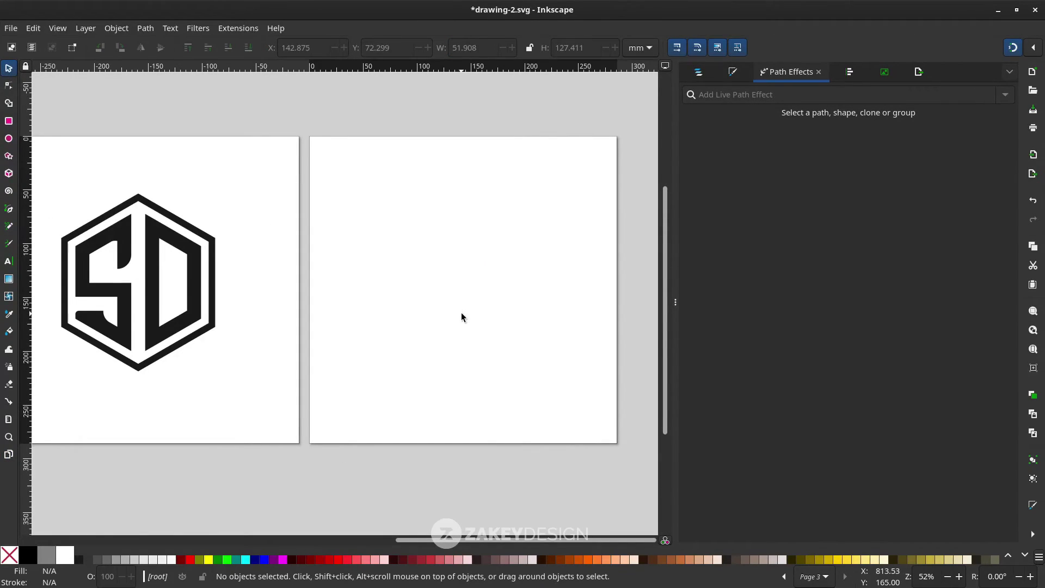
# - Draw an unfilled, nearly circular ellipse about 182 mm wide and 179 mm high around the centre of the third page
pyautogui.click(9, 138)
pyautogui.moveTo(466, 288)
pyautogui.mouseDown()
pyautogui.moveTo(544, 362)
pyautogui.moveTo(564, 396)
pyautogui.mouseUp()
pyautogui.press('shift')
pyautogui.moveTo(564, 395); pyautogui.dragTo(561, 393)
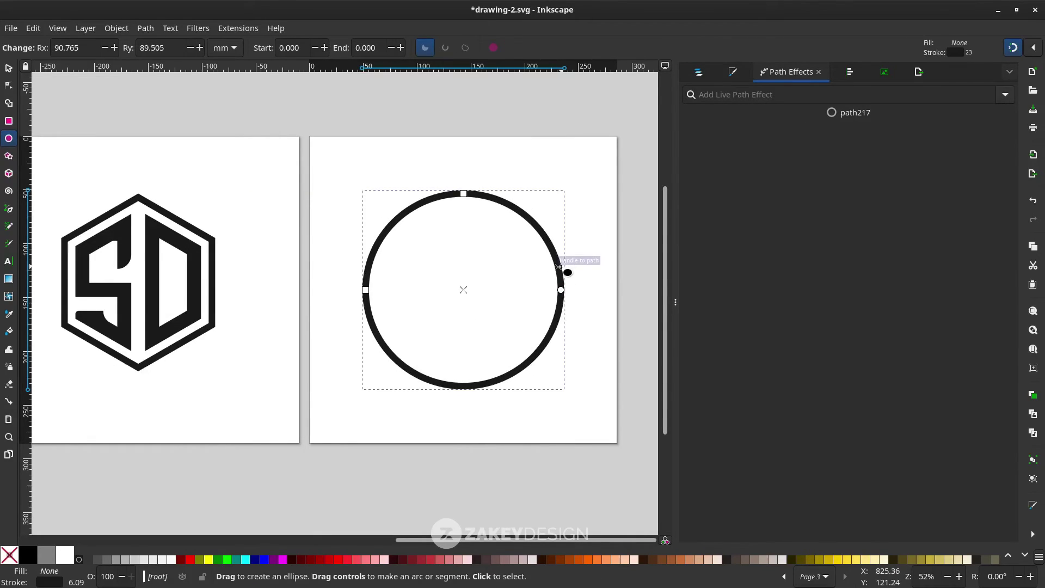
# - Set the new ellipse's stroke width to 1 px
pyautogui.click(733, 73)
pyautogui.moveTo(748, 112); pyautogui.dragTo(675, 113)
pyautogui.write('1')
pyautogui.press('Return')
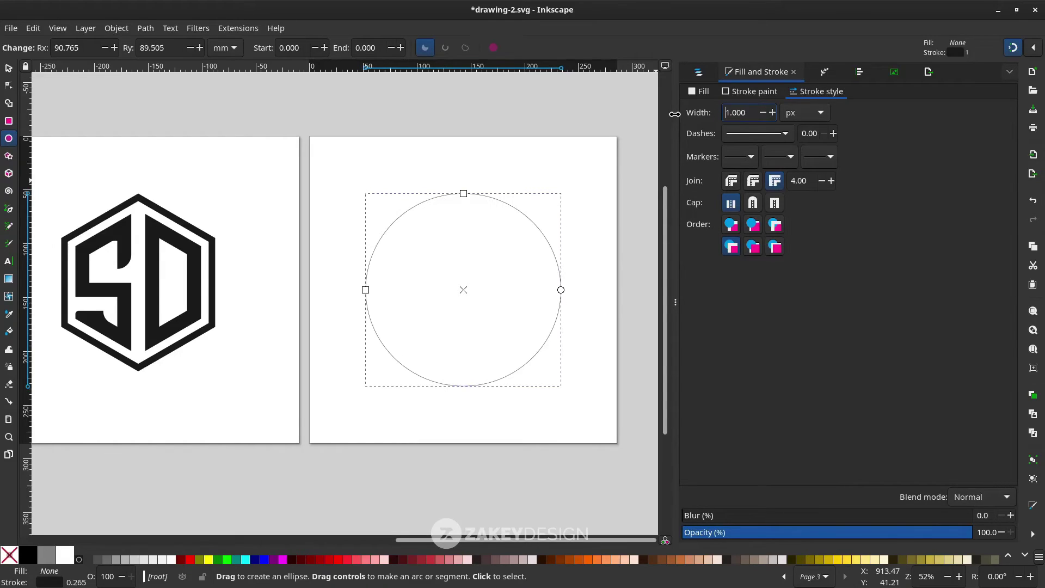
# - Create a concentric copy of the ellipse scaled down to about 37 mm wide and high
pyautogui.click(7, 71)
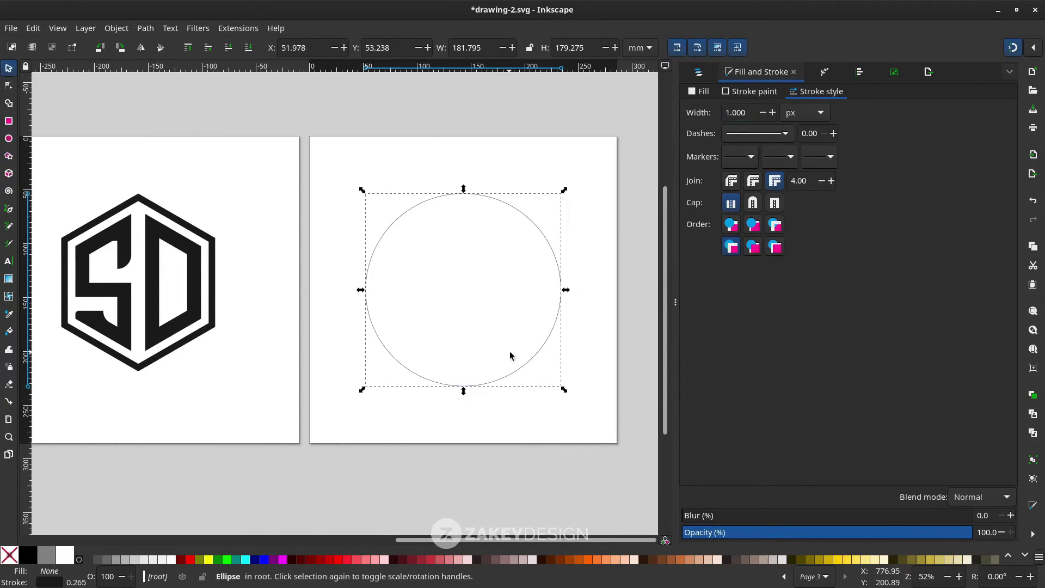
pyautogui.scroll(1, 536, 332)
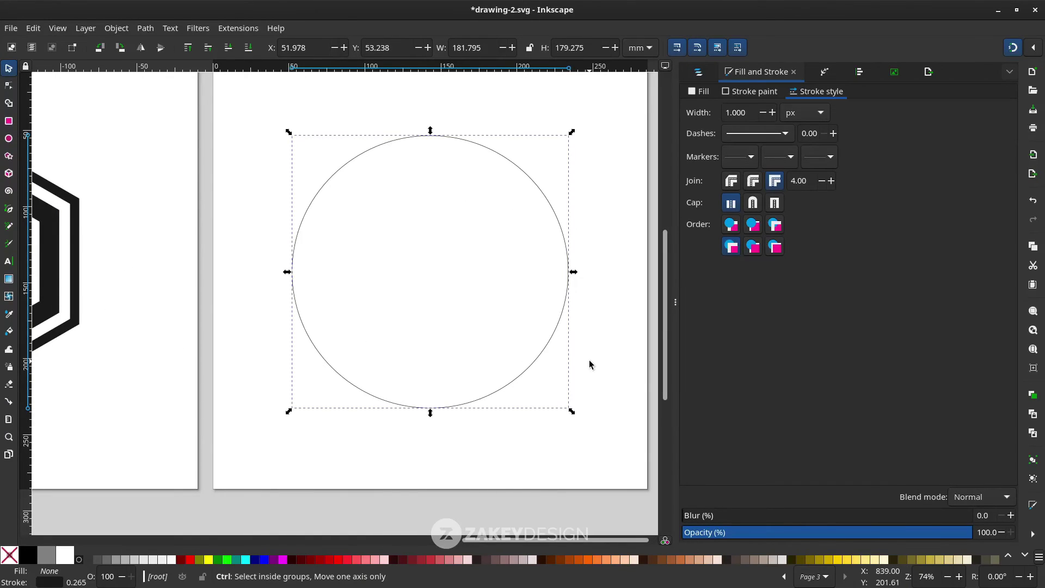
pyautogui.moveTo(572, 412); pyautogui.dragTo(471, 314)
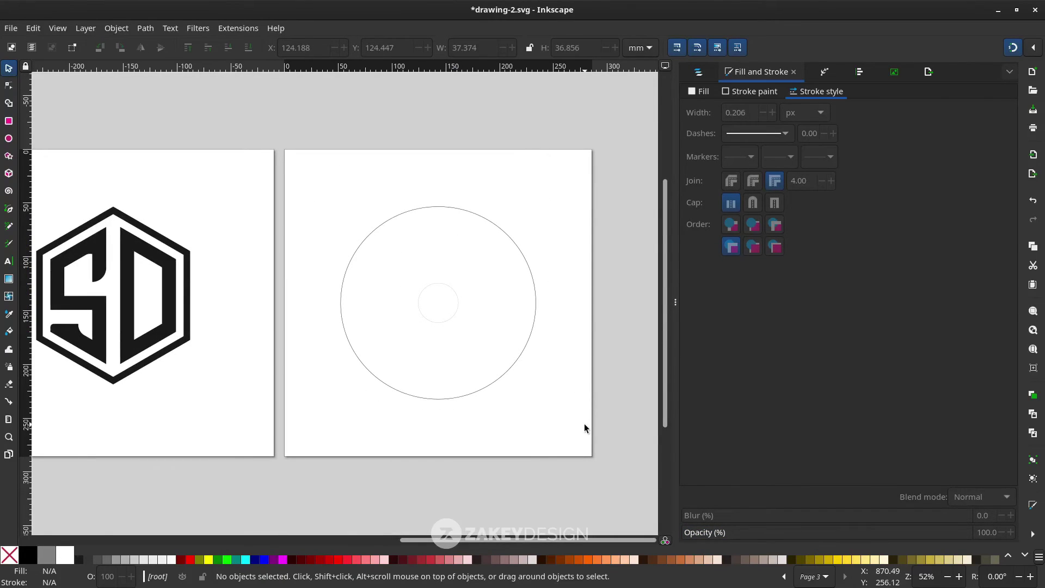
# - Try to interpolate between the two ellipses with a live preview in Interpolate Between Paths
pyautogui.moveTo(586, 448); pyautogui.dragTo(319, 175)
pyautogui.click(232, 29)
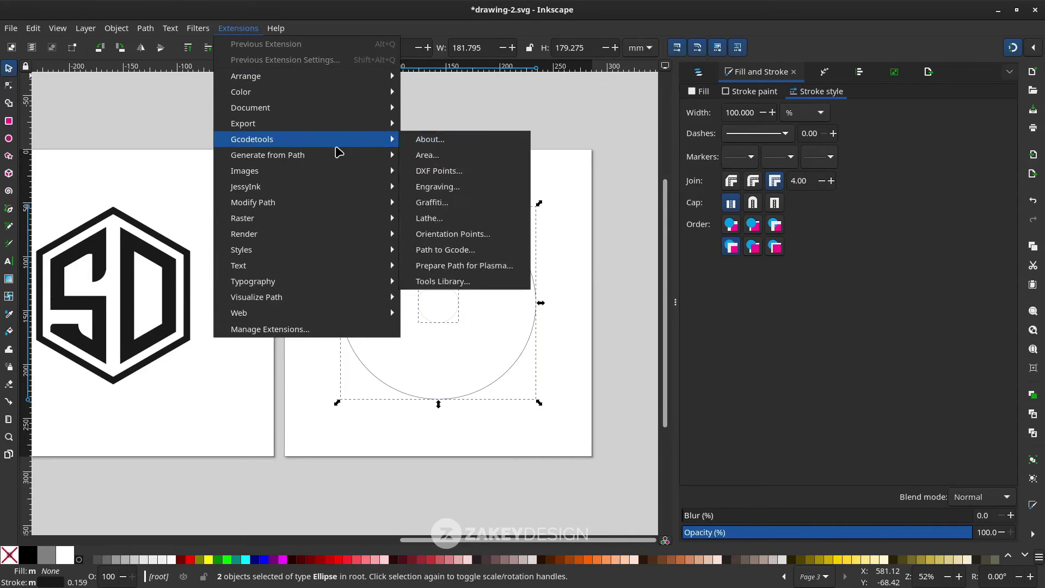
pyautogui.moveTo(340, 157)
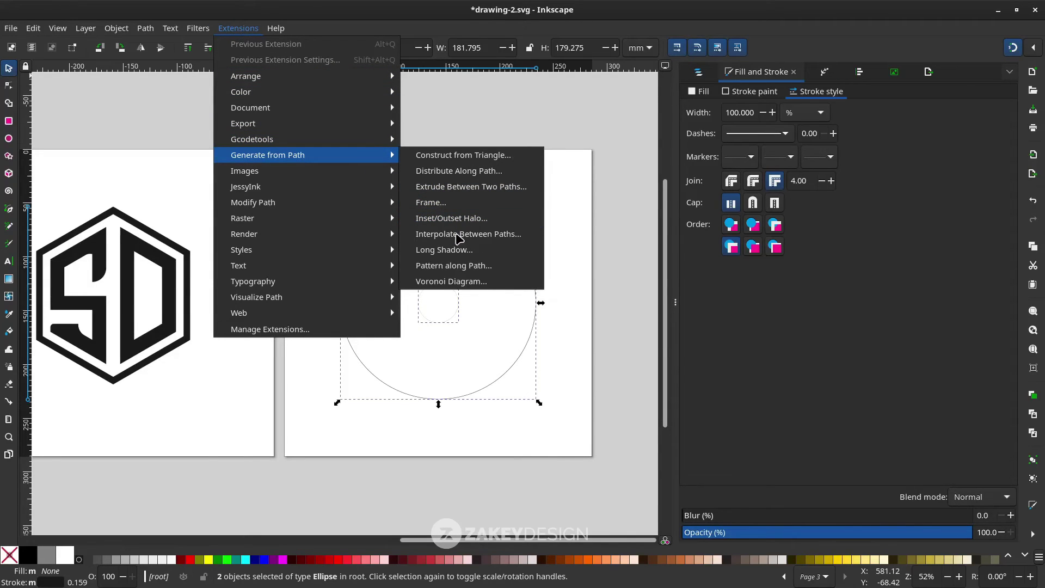
pyautogui.click(460, 238)
pyautogui.moveTo(192, 37); pyautogui.dragTo(712, 116)
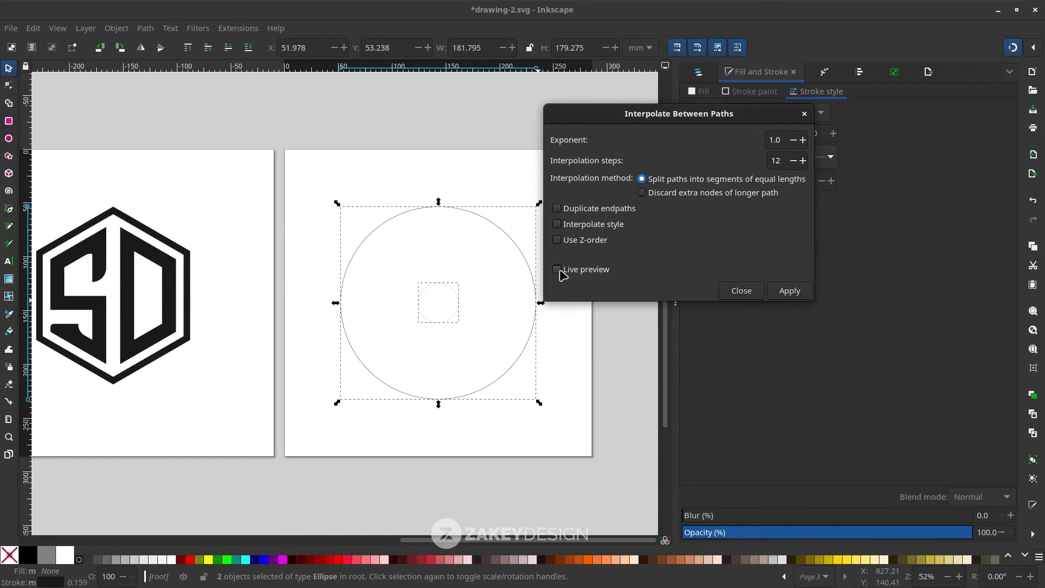
pyautogui.click(557, 270)
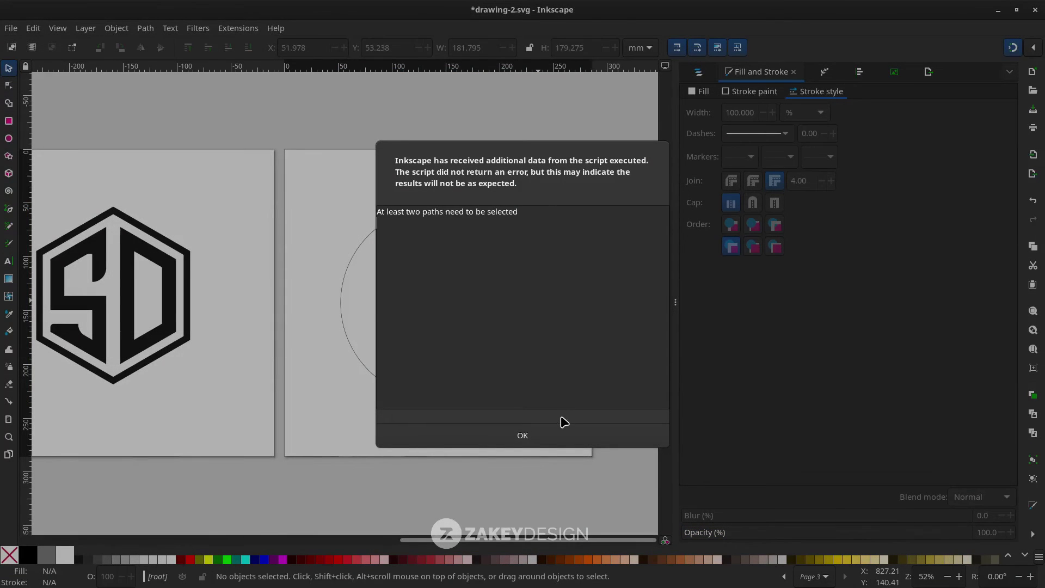
pyautogui.click(561, 429)
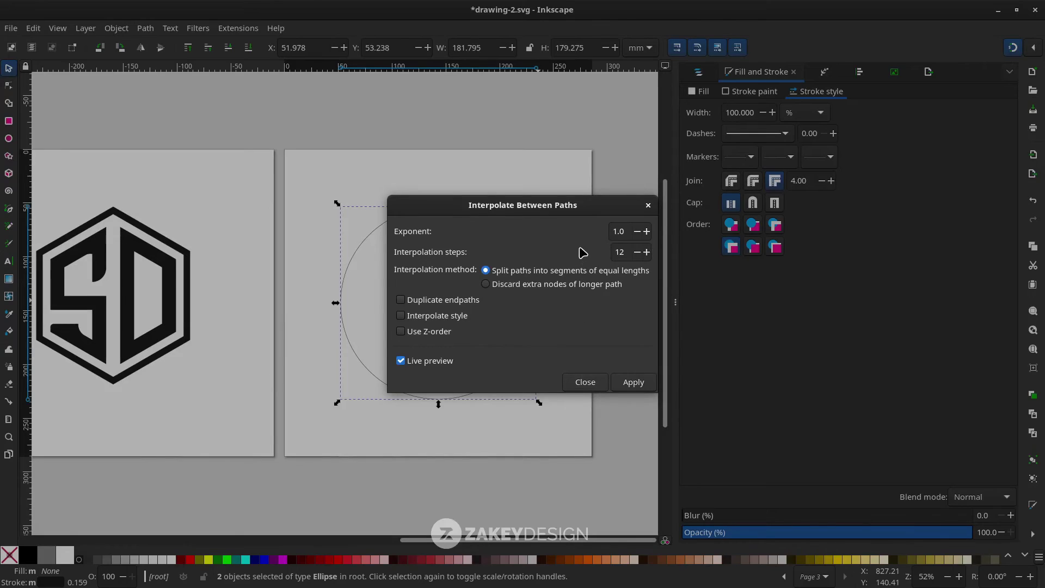
pyautogui.click(648, 206)
# - Convert the large outer ellipse and the small inner ellipse to paths
pyautogui.click(487, 245)
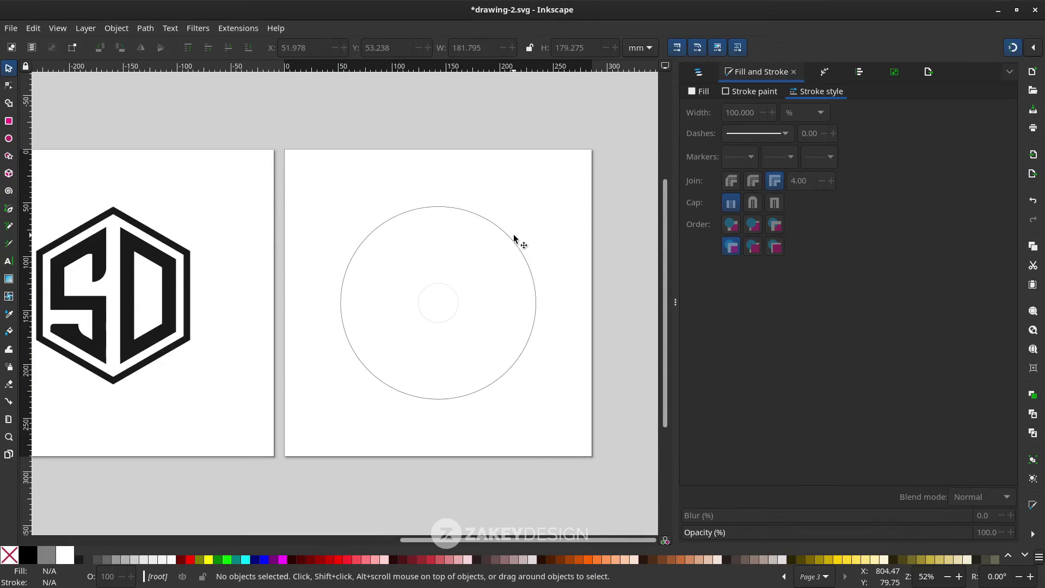
pyautogui.click(513, 243)
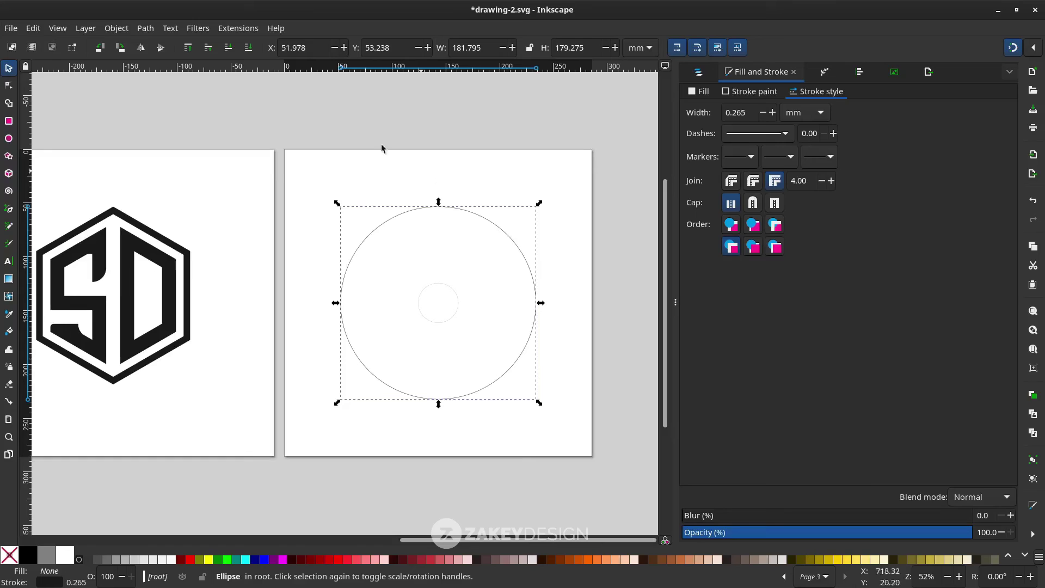
pyautogui.click(146, 28)
pyautogui.click(436, 293)
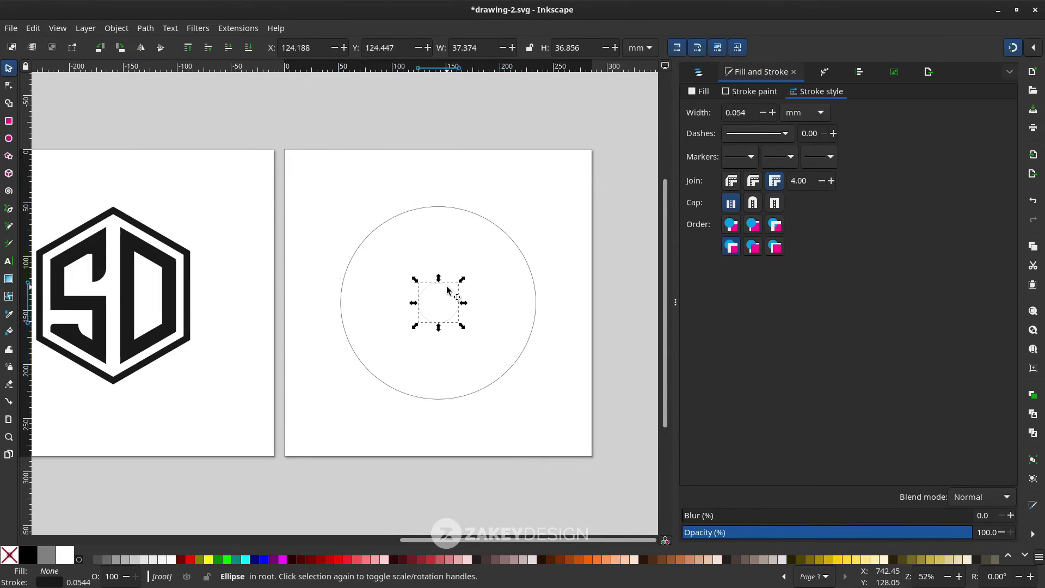
pyautogui.click(145, 28)
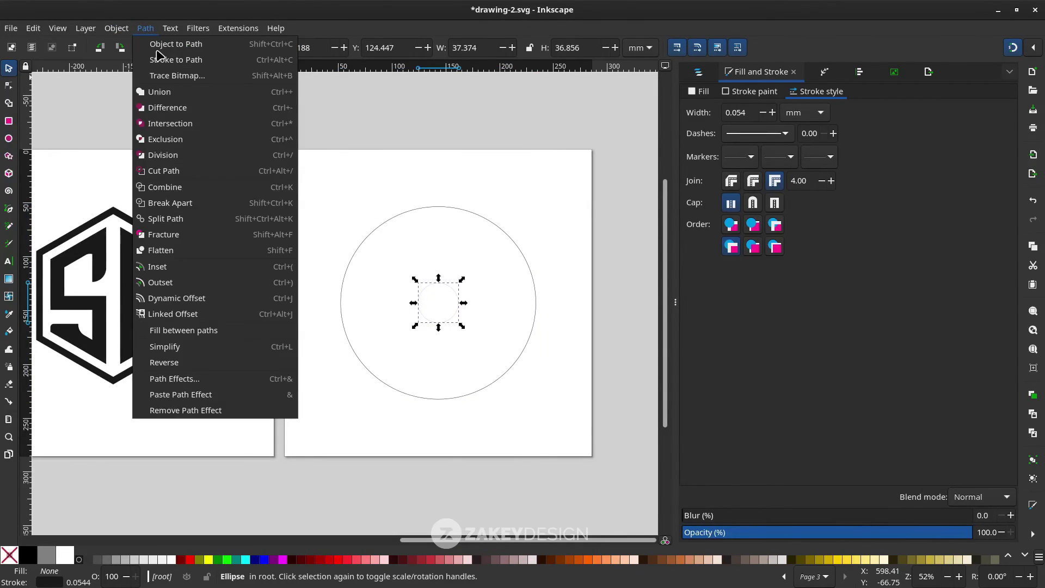
pyautogui.click(160, 44)
# - Interpolate between the outer and inner circle paths with 3 interpolation steps and live preview on
pyautogui.moveTo(599, 443); pyautogui.dragTo(314, 166)
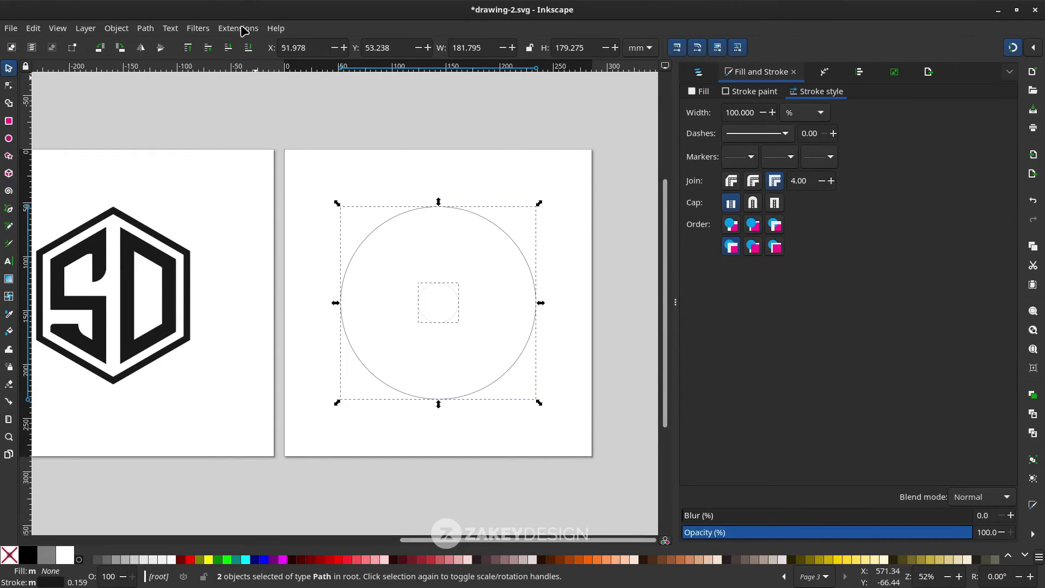
pyautogui.click(242, 29)
pyautogui.moveTo(360, 155)
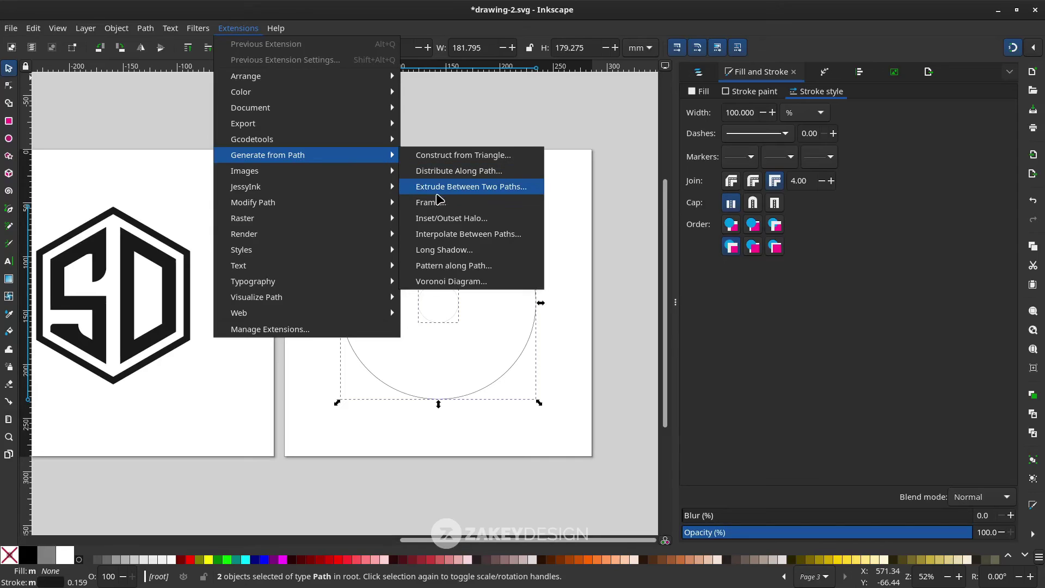
pyautogui.click(460, 234)
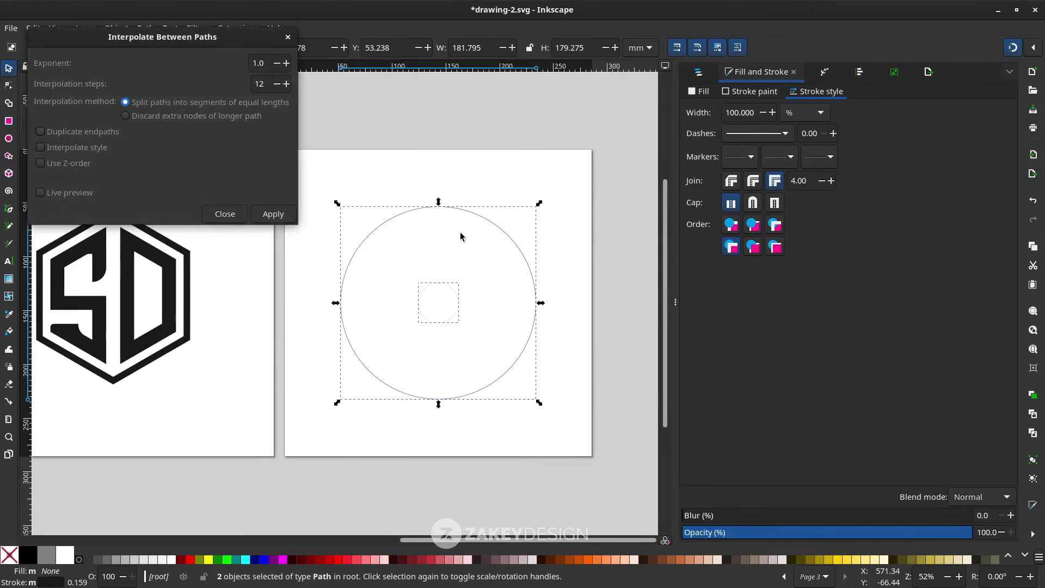
pyautogui.click(199, 41)
pyautogui.moveTo(196, 42); pyautogui.dragTo(729, 110)
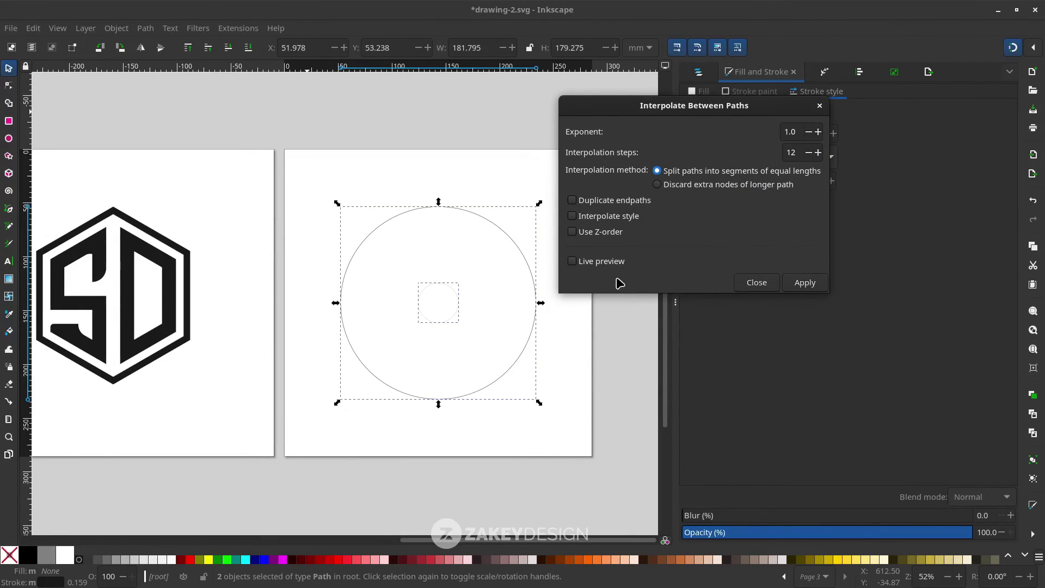
pyautogui.click(586, 270)
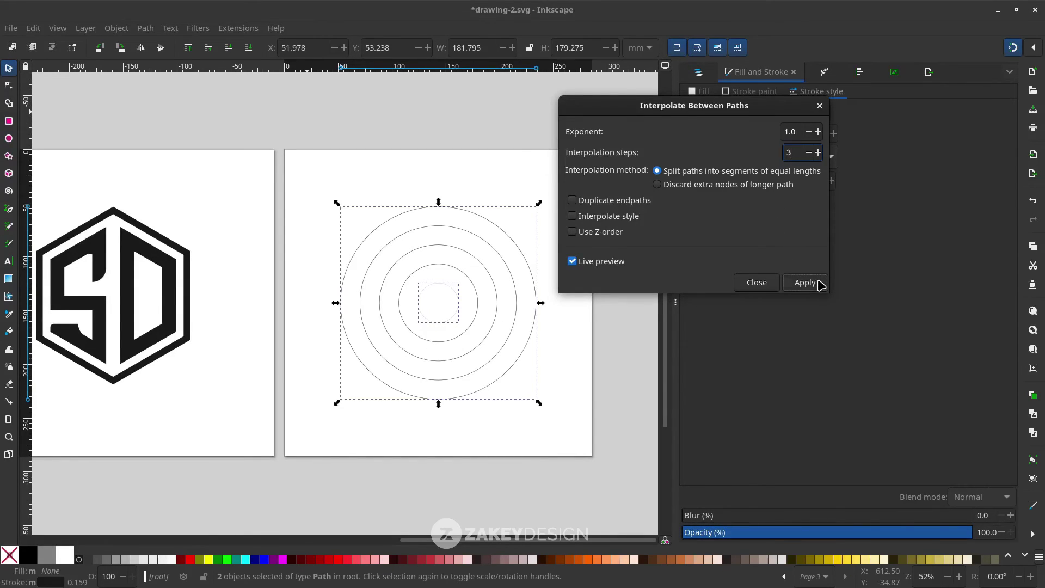
pyautogui.click(757, 283)
pyautogui.click(478, 299)
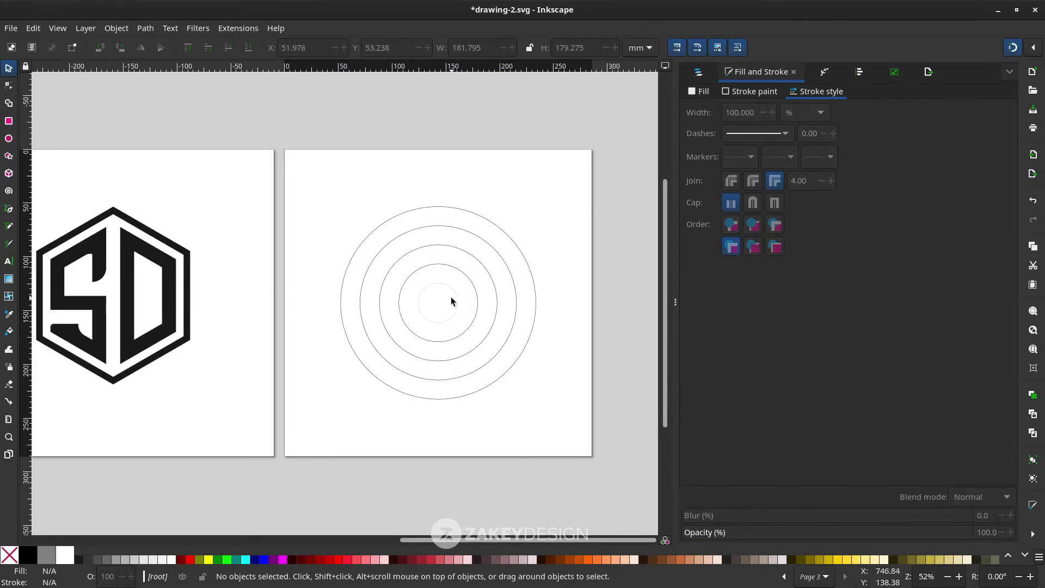
# - Ungroup the three interpolated circles between the outer and inner circles
pyautogui.click(502, 265)
pyautogui.click(443, 293)
pyautogui.click(467, 273)
pyautogui.click(451, 293)
pyautogui.click(451, 293)
pyautogui.click(507, 236)
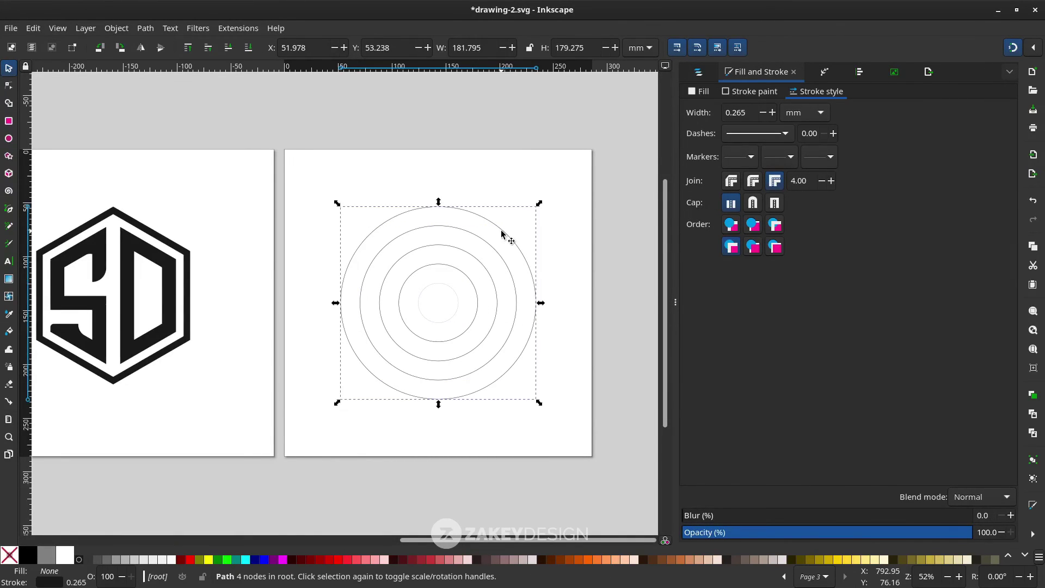
pyautogui.click(502, 262)
pyautogui.rightClick(502, 263)
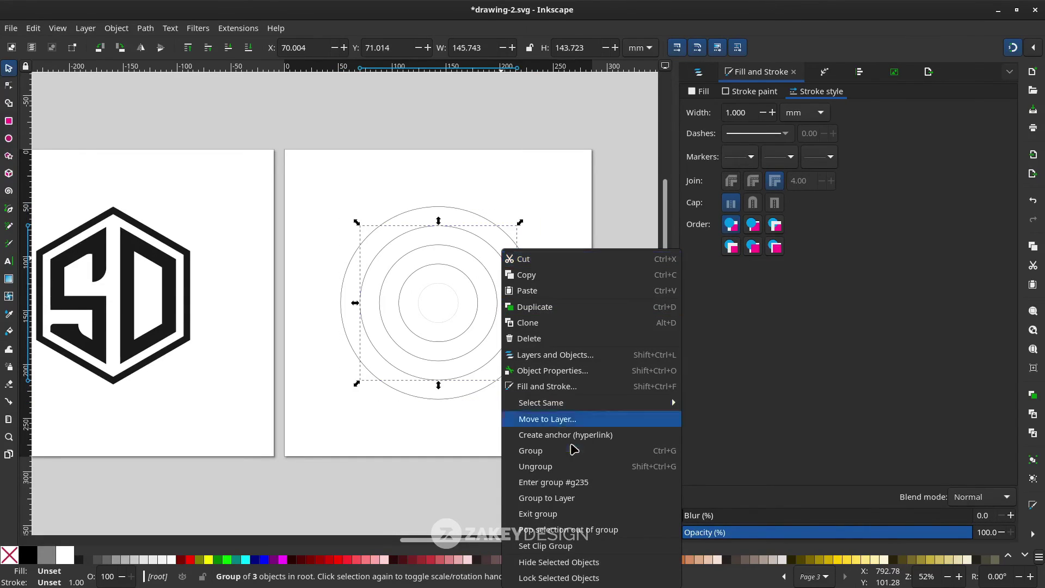
pyautogui.click(571, 467)
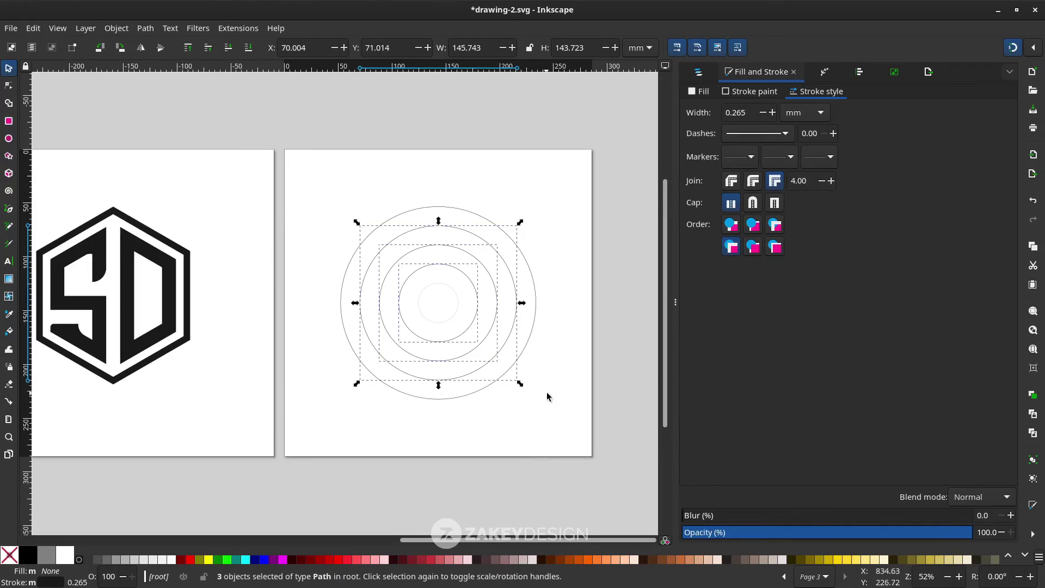
# - Group all five concentric circles on the third page into one object
pyautogui.click(590, 450)
pyautogui.moveTo(588, 447); pyautogui.dragTo(308, 186)
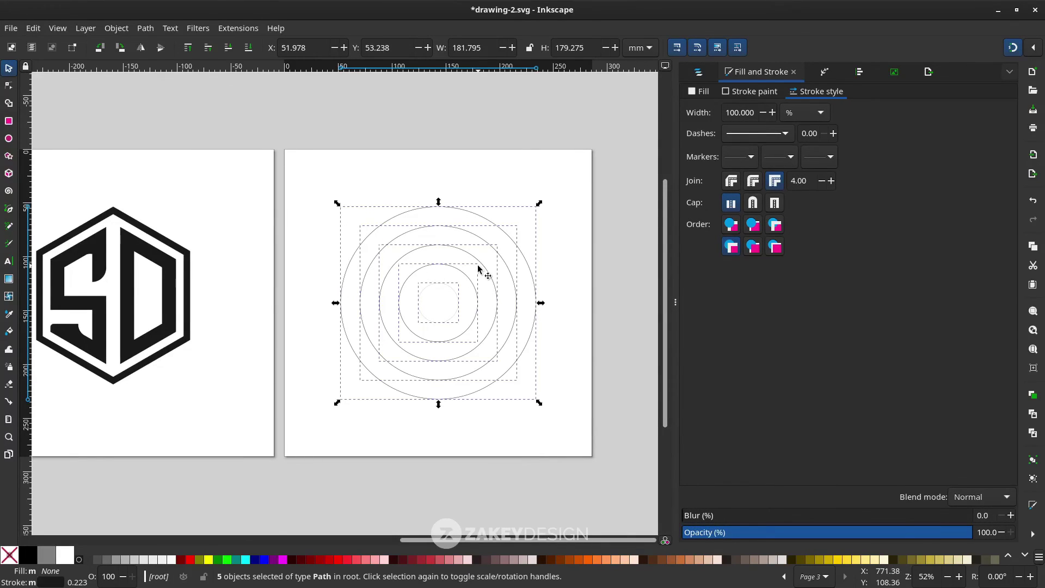
pyautogui.rightClick(478, 268)
pyautogui.click(549, 474)
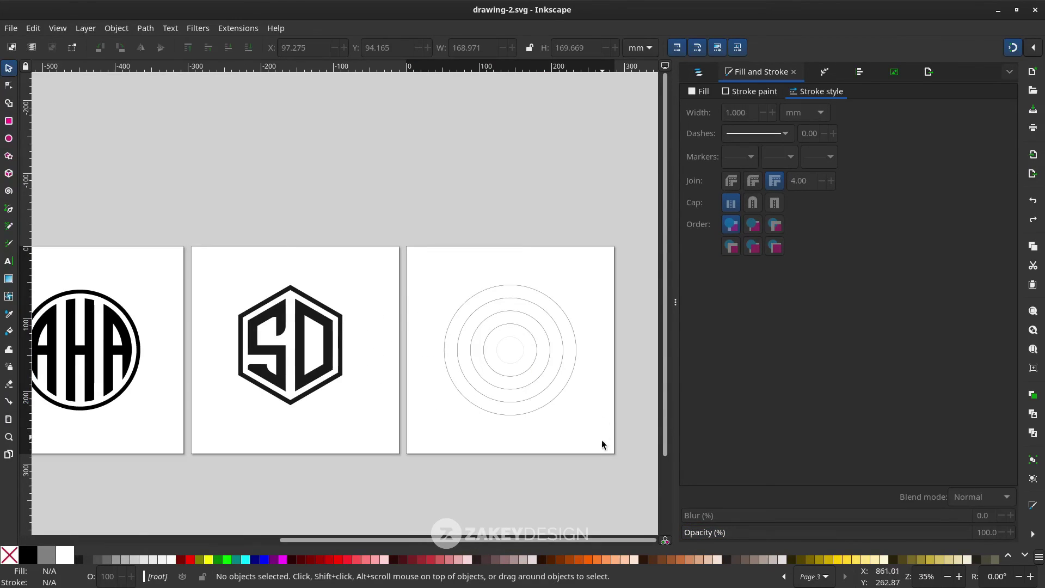
# - Scale the circle group down to about 130 mm wide and move it near the middle of the third page
pyautogui.moveTo(602, 440); pyautogui.dragTo(416, 253)
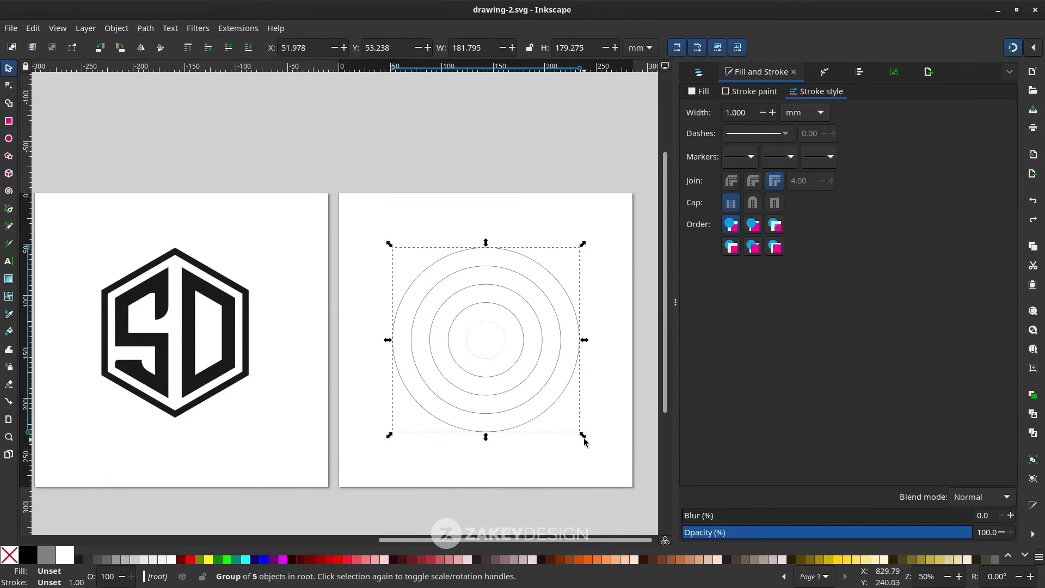
pyautogui.moveTo(584, 441); pyautogui.dragTo(519, 384)
pyautogui.keyDown('ctrl'); pyautogui.scroll(1, 519, 383); pyautogui.keyUp('ctrl')
pyautogui.click(478, 320)
pyautogui.moveTo(480, 322); pyautogui.dragTo(479, 403)
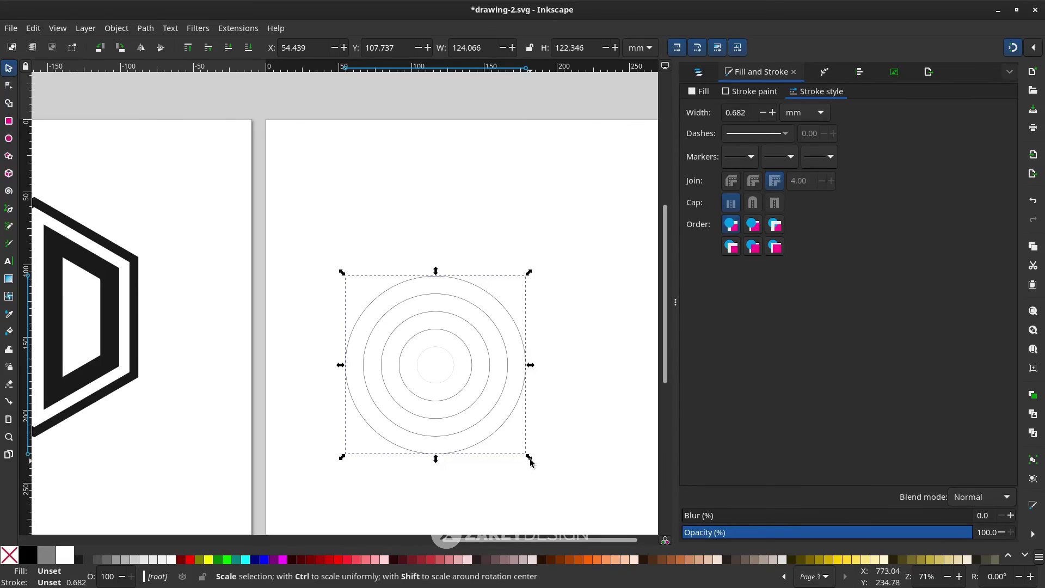
pyautogui.moveTo(529, 458); pyautogui.dragTo(545, 474)
pyautogui.hscroll(4, 490, 380)
pyautogui.scroll(-2, 451, 388)
pyautogui.moveTo(459, 429); pyautogui.dragTo(420, 392)
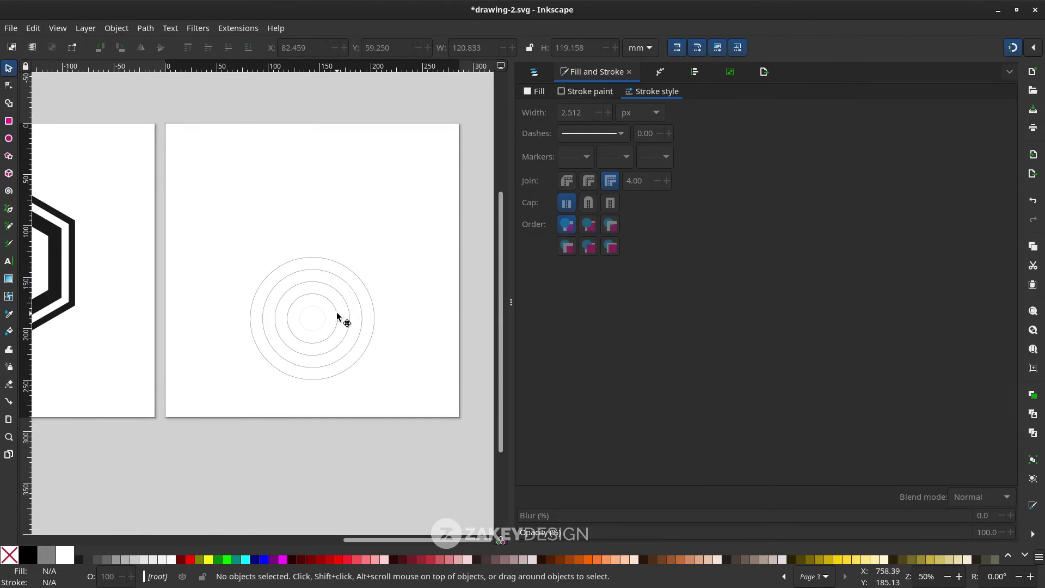
pyautogui.moveTo(337, 314); pyautogui.dragTo(337, 271)
pyautogui.moveTo(377, 338); pyautogui.dragTo(382, 343)
pyautogui.click(377, 371)
# - Bring the square grid groups lying outside the first page over to the concentric circles on the third page
pyautogui.scroll(-2, 377, 371)
pyautogui.hscroll(-10, 159, 370)
pyautogui.moveTo(149, 201)
pyautogui.mouseDown()
pyautogui.moveTo(325, 342)
pyautogui.moveTo(339, 369)
pyautogui.mouseUp()
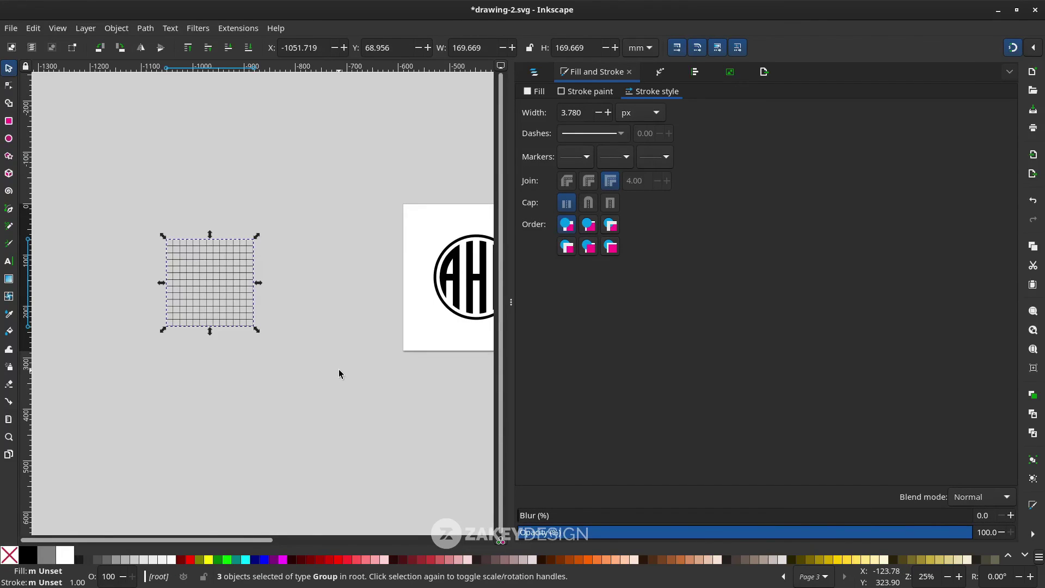
pyautogui.moveTo(233, 280); pyautogui.dragTo(354, 305)
pyautogui.scroll(3, 349, 303)
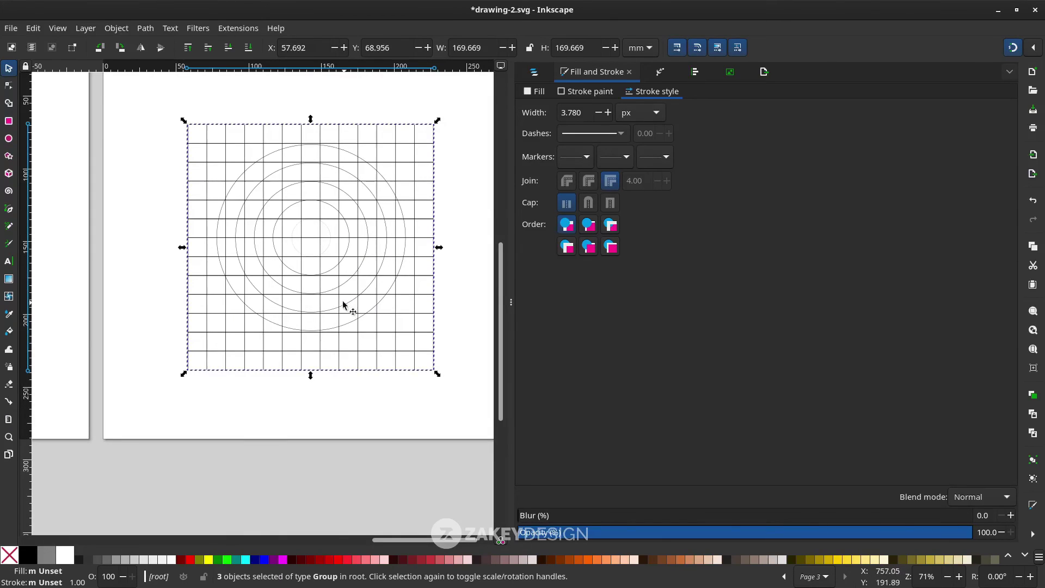
# - Shift the grid up about 6 mm and move the circle group so its centre lies on a vertical grid line
pyautogui.scroll(2, 333, 287)
pyautogui.moveTo(312, 287); pyautogui.dragTo(305, 274)
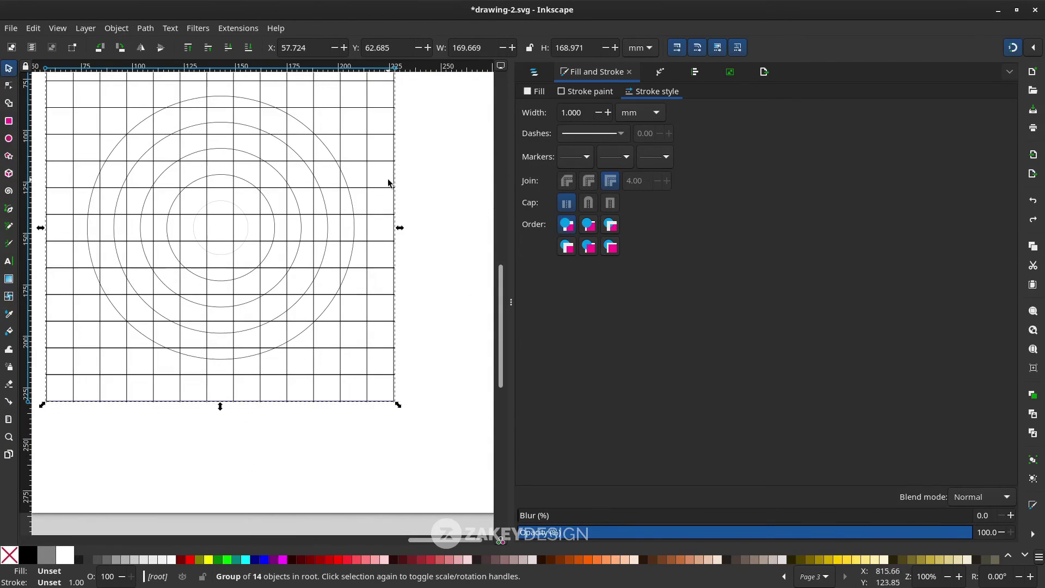
pyautogui.scroll(1, 387, 183)
pyautogui.hscroll(-4, 326, 207)
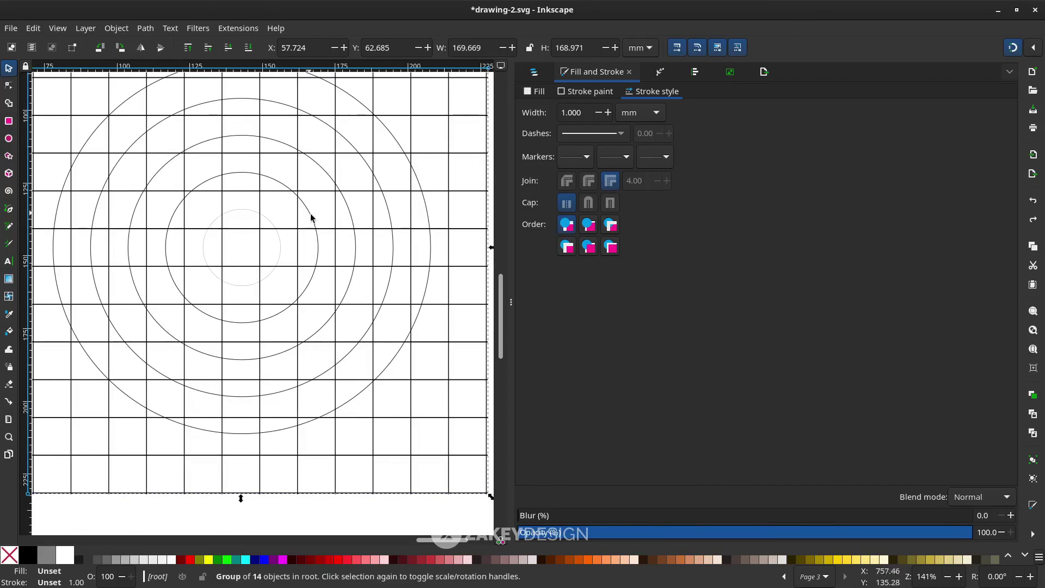
pyautogui.click(320, 243)
pyautogui.moveTo(321, 243)
pyautogui.mouseDown()
pyautogui.moveTo(333, 242)
pyautogui.moveTo(324, 242)
pyautogui.mouseUp()
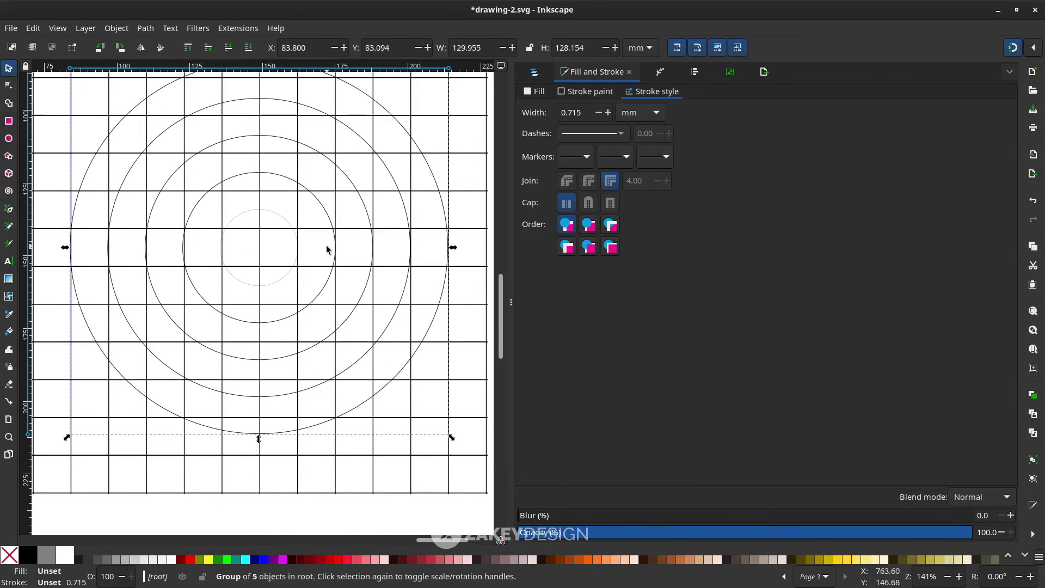
pyautogui.scroll(-1, 322, 223)
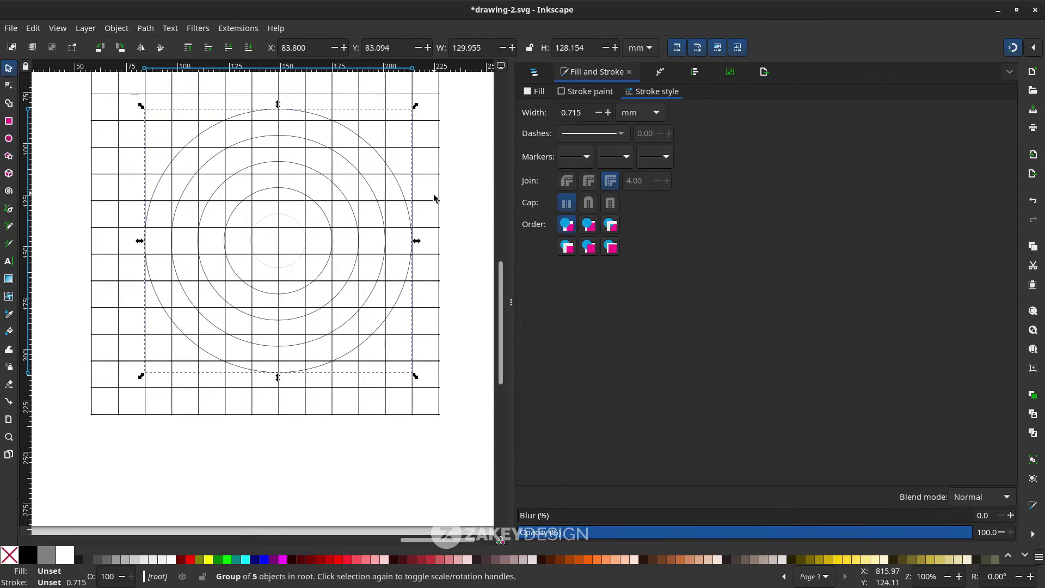
pyautogui.scroll(-1, 430, 240)
pyautogui.scroll(-2, 425, 335)
pyautogui.scroll(2, 424, 336)
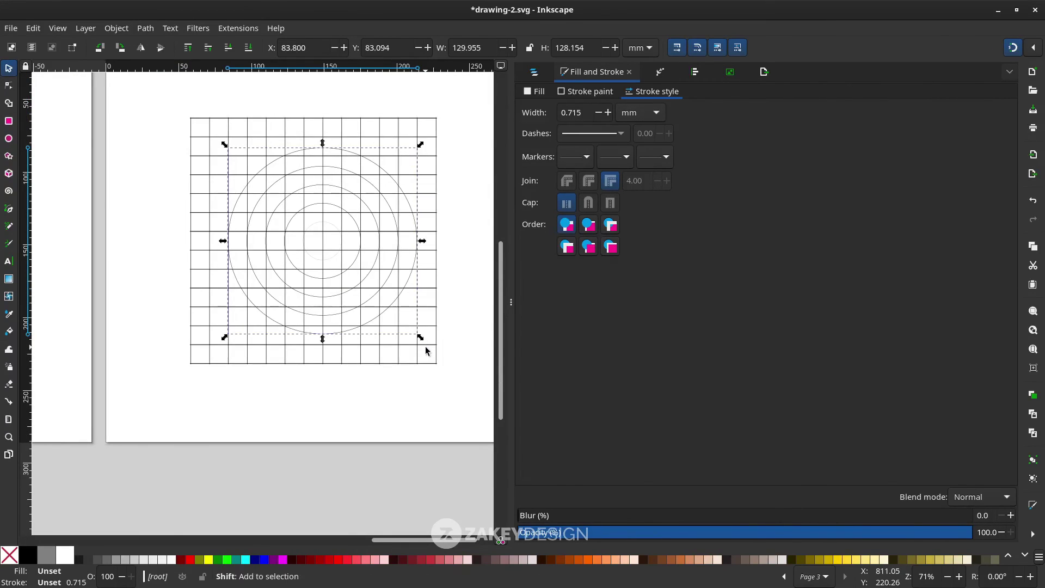
pyautogui.hscroll(2, 429, 376)
# - With Shape Builder on the grid and circles, unite the fragments forming the d's stem and the upper part of its bowl
pyautogui.click(430, 395)
pyautogui.scroll(2, 428, 393)
pyautogui.hotkey('ctrl', 'a')
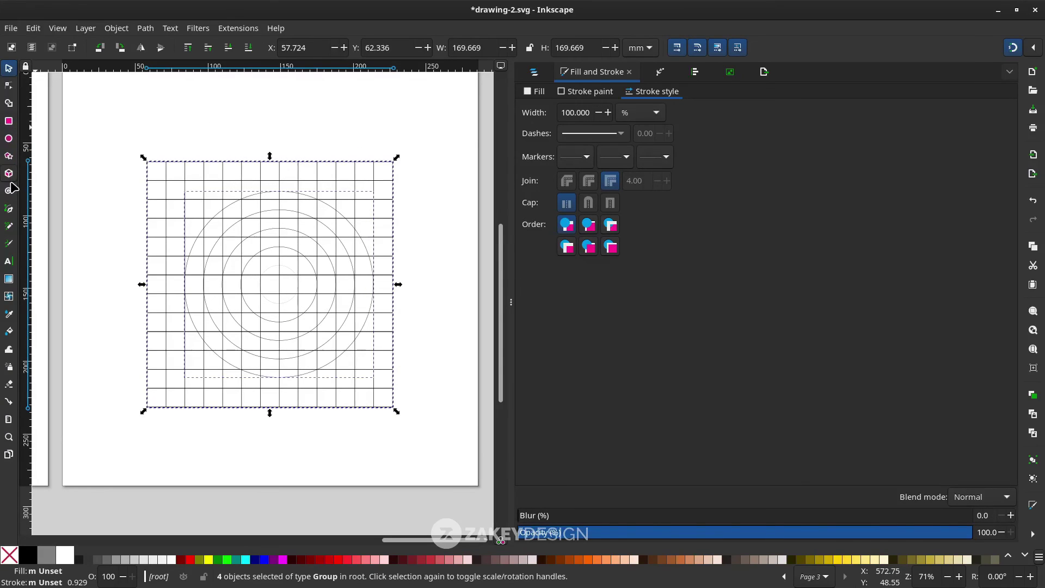
pyautogui.click(9, 103)
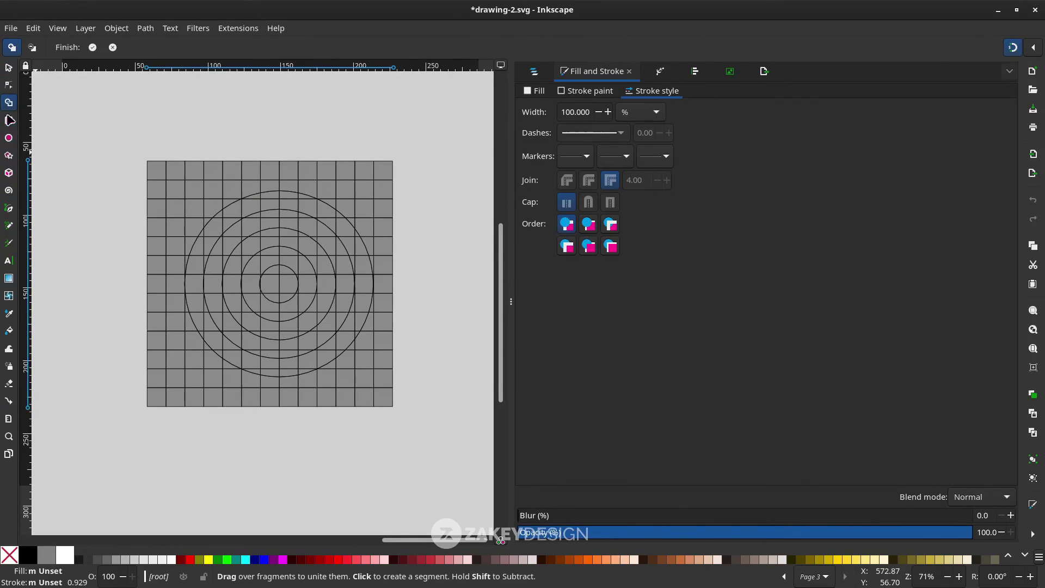
pyautogui.scroll(2, 279, 244)
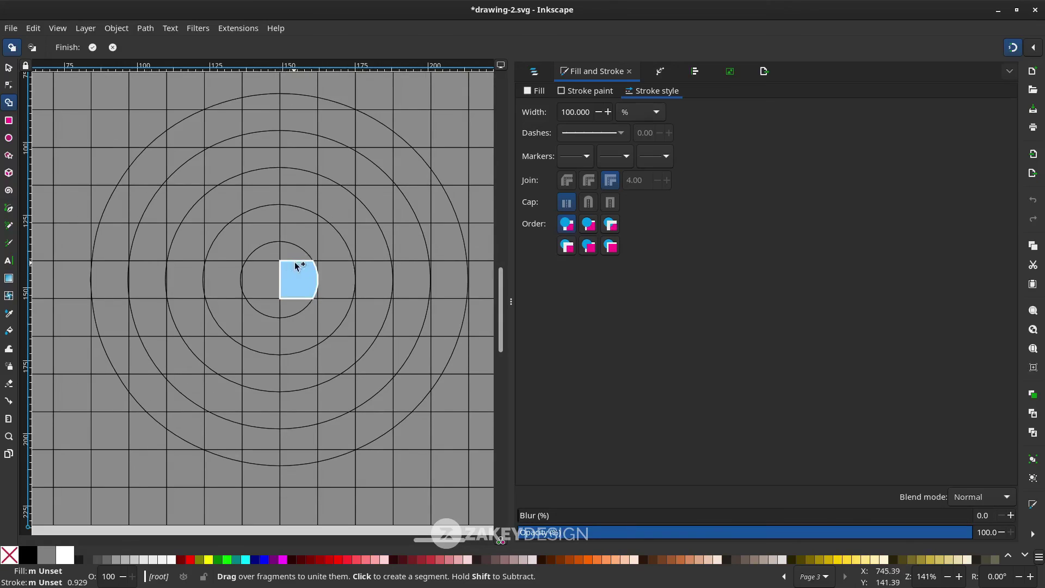
pyautogui.moveTo(338, 152)
pyautogui.mouseDown()
pyautogui.moveTo(347, 215)
pyautogui.moveTo(325, 285)
pyautogui.moveTo(240, 272)
pyautogui.moveTo(188, 320)
pyautogui.mouseUp()
pyautogui.scroll(1, 328, 236)
pyautogui.scroll(1, 188, 320)
pyautogui.moveTo(202, 281)
pyautogui.mouseDown()
pyautogui.moveTo(331, 272)
pyautogui.moveTo(411, 375)
pyautogui.mouseUp()
pyautogui.scroll(2, 399, 420)
pyautogui.moveTo(399, 420)
pyautogui.mouseDown()
pyautogui.moveTo(417, 226)
pyautogui.moveTo(347, 212)
pyautogui.moveTo(409, 265)
pyautogui.mouseUp()
pyautogui.scroll(-2, 348, 204)
pyautogui.moveTo(225, 265); pyautogui.dragTo(230, 193)
pyautogui.scroll(3, 230, 194)
pyautogui.moveTo(322, 161); pyautogui.dragTo(233, 332)
pyautogui.scroll(-4, 233, 333)
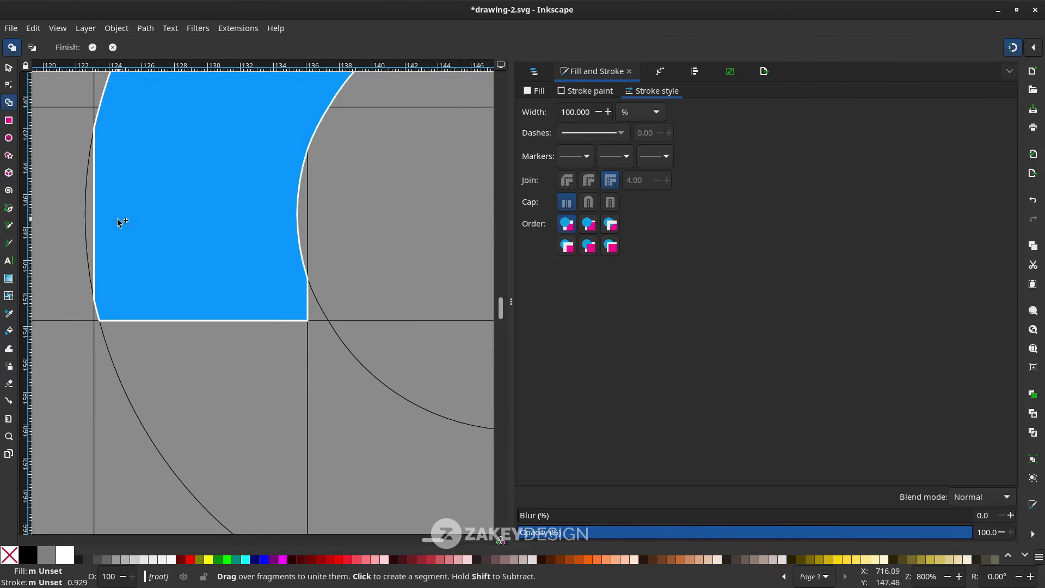
# - Unite the remaining fragments between the two smallest circles to complete the d's round bowl and its joint with the stem
pyautogui.moveTo(123, 220); pyautogui.dragTo(92, 222)
pyautogui.scroll(-2, 175, 328)
pyautogui.moveTo(173, 301); pyautogui.dragTo(240, 442)
pyautogui.moveTo(328, 441); pyautogui.dragTo(382, 451)
pyautogui.hscroll(4, 391, 409)
pyautogui.moveTo(392, 408); pyautogui.dragTo(385, 437)
pyautogui.moveTo(159, 316); pyautogui.dragTo(161, 327)
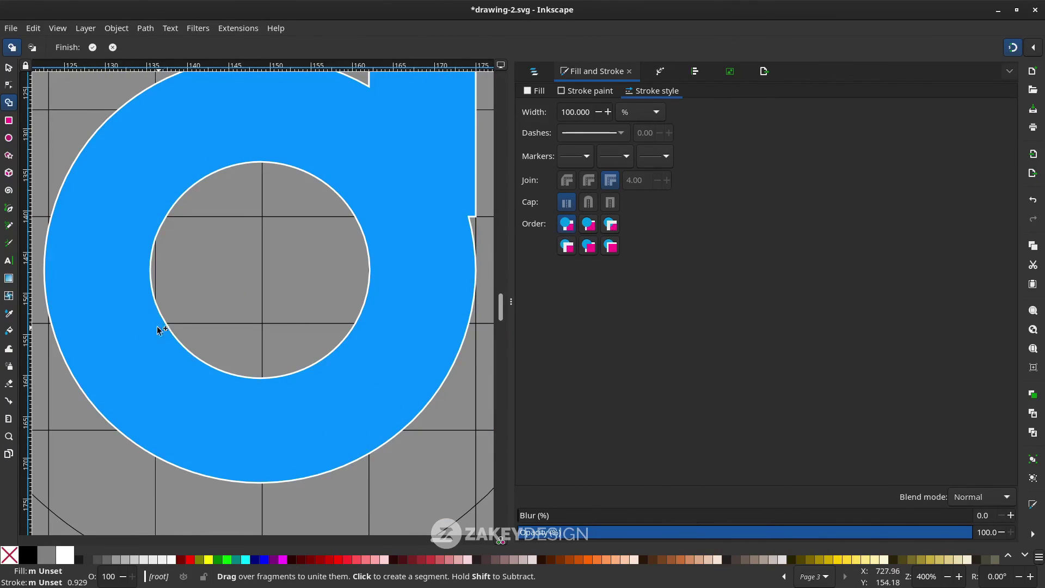
pyautogui.scroll(-2, 182, 268)
pyautogui.scroll(3, 334, 239)
pyautogui.moveTo(317, 253); pyautogui.dragTo(312, 264)
pyautogui.scroll(-4, 368, 340)
# - Unite the left-side fragments between the third and fourth circles into an arc starting at the vertical centre line
pyautogui.moveTo(264, 201)
pyautogui.mouseDown()
pyautogui.moveTo(229, 211)
pyautogui.moveTo(184, 255)
pyautogui.mouseUp()
pyautogui.moveTo(229, 211); pyautogui.dragTo(227, 201)
pyautogui.scroll(1, 203, 248)
pyautogui.moveTo(213, 238); pyautogui.dragTo(137, 292)
pyautogui.moveTo(150, 246); pyautogui.dragTo(147, 239)
pyautogui.moveTo(143, 304); pyautogui.dragTo(154, 303)
pyautogui.scroll(-3, 152, 303)
pyautogui.moveTo(136, 250); pyautogui.dragTo(129, 332)
pyautogui.scroll(2, 122, 303)
pyautogui.scroll(2, 103, 288)
pyautogui.moveTo(136, 276)
pyautogui.mouseDown()
pyautogui.moveTo(122, 278)
pyautogui.moveTo(334, 297)
pyautogui.moveTo(334, 284)
pyautogui.moveTo(392, 366)
pyautogui.moveTo(354, 431)
pyautogui.moveTo(343, 382)
pyautogui.mouseUp()
pyautogui.scroll(-3, 333, 292)
pyautogui.scroll(2, 347, 340)
pyautogui.scroll(2, 299, 348)
pyautogui.moveTo(300, 208)
pyautogui.mouseDown()
pyautogui.moveTo(327, 244)
pyautogui.moveTo(375, 414)
pyautogui.moveTo(339, 415)
pyautogui.moveTo(306, 282)
pyautogui.mouseUp()
# - Extend the outer arc along the bottom to the lower right by uniting the fragments between the third and fourth circles
pyautogui.scroll(-8, 326, 245)
pyautogui.scroll(2, 305, 277)
pyautogui.scroll(-1, 443, 334)
pyautogui.moveTo(235, 241)
pyautogui.mouseDown()
pyautogui.moveTo(443, 333)
pyautogui.moveTo(234, 350)
pyautogui.moveTo(249, 366)
pyautogui.moveTo(428, 290)
pyautogui.moveTo(395, 300)
pyautogui.mouseUp()
pyautogui.scroll(-2, 233, 350)
pyautogui.hscroll(1, 409, 312)
pyautogui.scroll(2, 408, 321)
pyautogui.moveTo(400, 354); pyautogui.dragTo(421, 346)
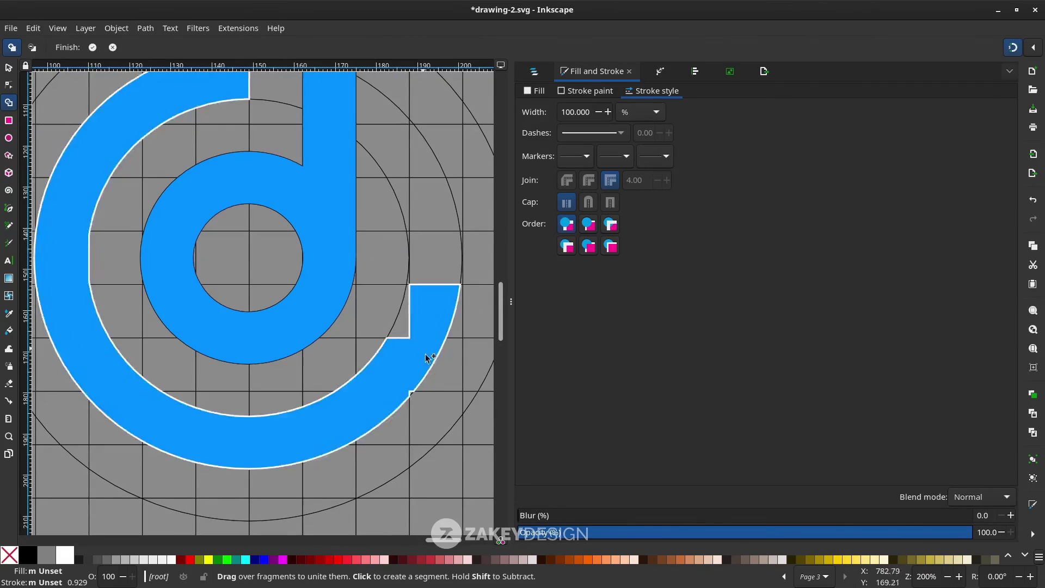
# - Extend the outer arc up the right side, ending it flat on a horizontal grid line beside the d's stem
pyautogui.scroll(3, 426, 369)
pyautogui.moveTo(363, 273); pyautogui.dragTo(381, 288)
pyautogui.scroll(3, 354, 272)
pyautogui.moveTo(353, 234)
pyautogui.mouseDown()
pyautogui.moveTo(334, 249)
pyautogui.moveTo(400, 229)
pyautogui.mouseUp()
pyautogui.scroll(4, 400, 229)
pyautogui.moveTo(396, 299); pyautogui.dragTo(383, 178)
pyautogui.scroll(3, 383, 218)
pyautogui.moveTo(384, 344); pyautogui.dragTo(303, 210)
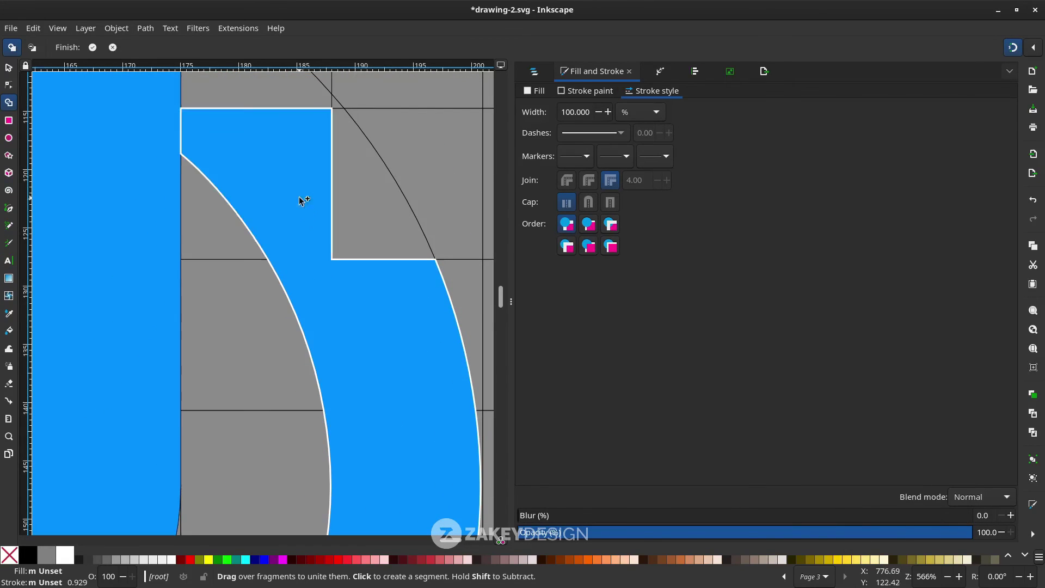
pyautogui.scroll(2, 310, 223)
pyautogui.moveTo(354, 272); pyautogui.dragTo(314, 224)
pyautogui.scroll(-3, 318, 321)
pyautogui.moveTo(294, 305)
pyautogui.mouseDown()
pyautogui.moveTo(326, 357)
pyautogui.moveTo(327, 291)
pyautogui.moveTo(338, 334)
pyautogui.mouseUp()
pyautogui.scroll(-1, 338, 334)
pyautogui.moveTo(338, 334); pyautogui.dragTo(341, 336)
pyautogui.scroll(-2, 340, 337)
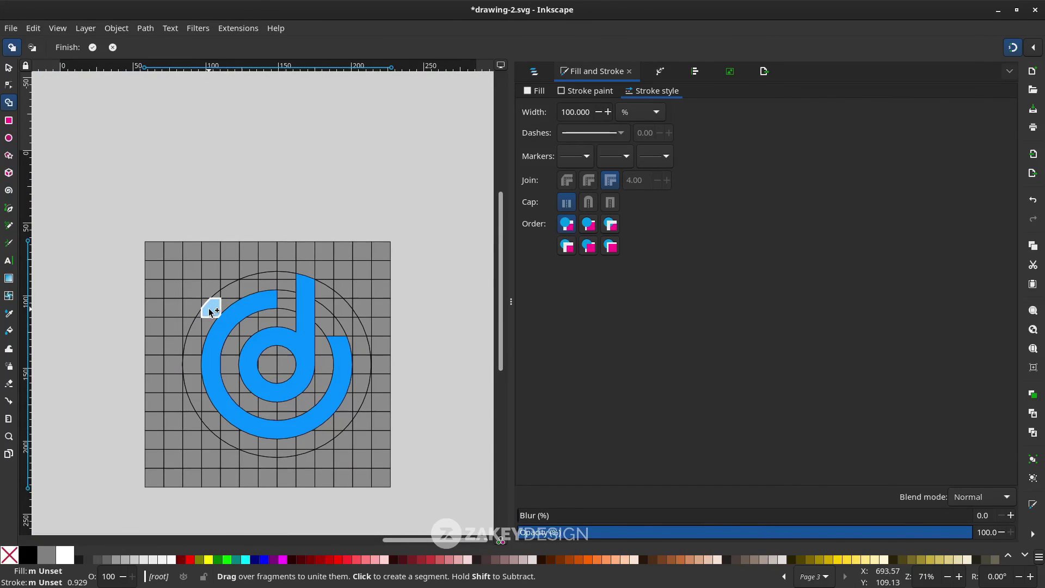
# - Finish the Shape Builder operation, keeping the d and the open outer ring as separate paths
pyautogui.click(9, 69)
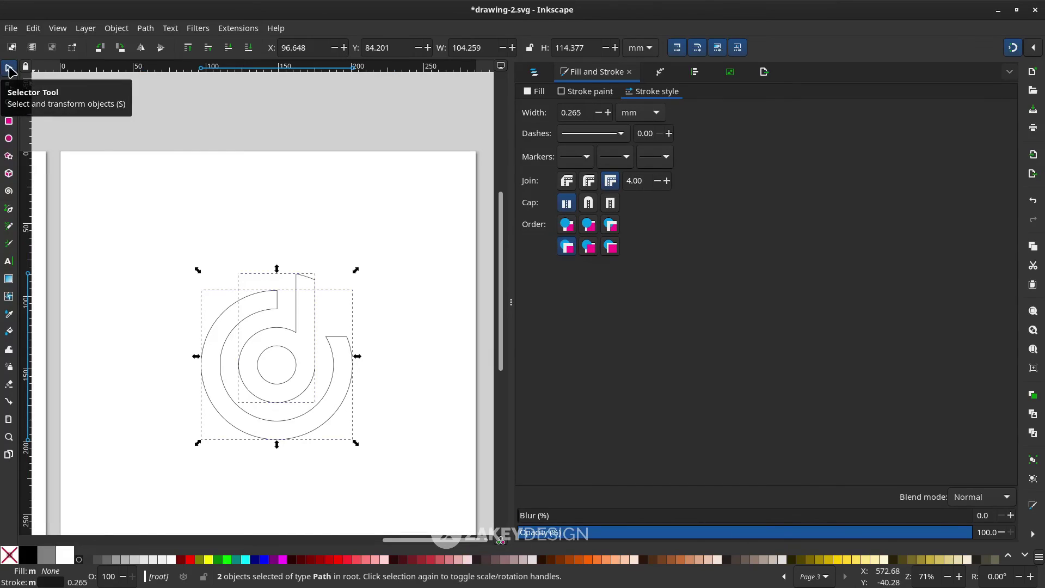
pyautogui.rightClick(279, 304)
pyautogui.click(264, 221)
pyautogui.hscroll(-4, 227, 247)
pyautogui.scroll(-1, 251, 283)
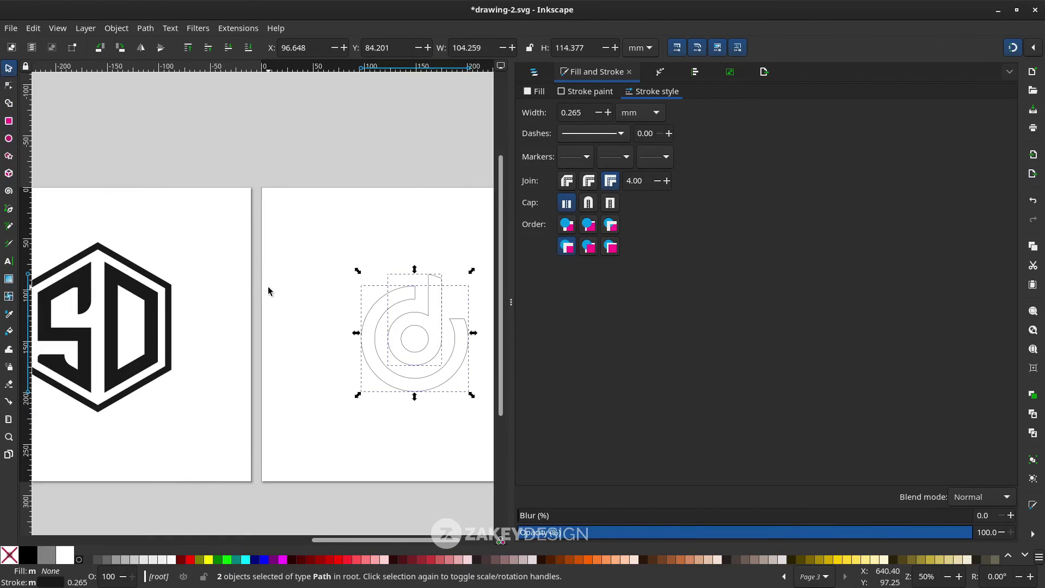